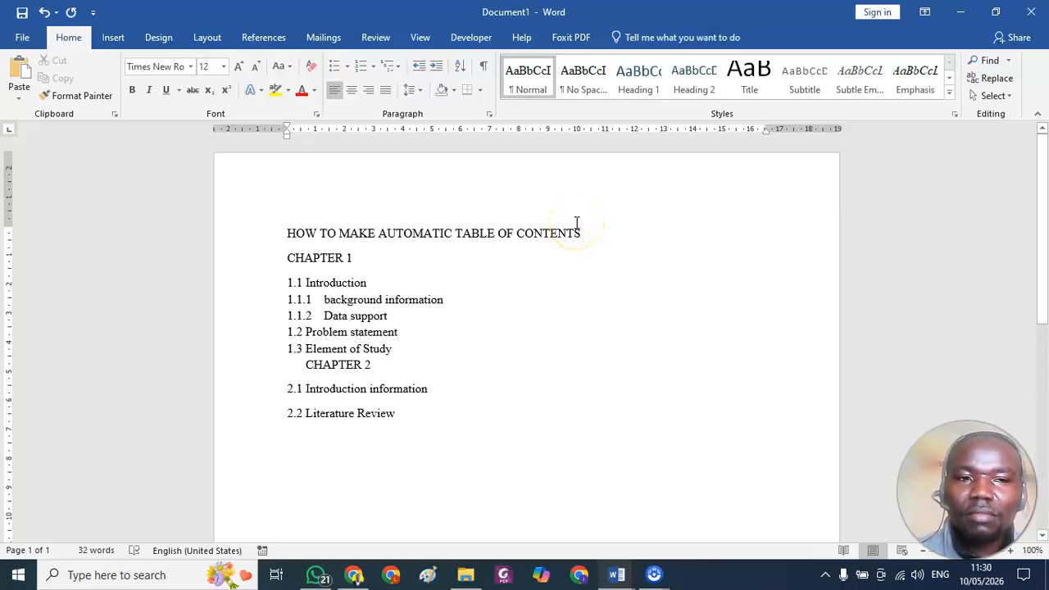
Make the title line "HOW TO MAKE AUTOMATIC TABLE OF CONTENTS" bold.
left_click(581, 220)
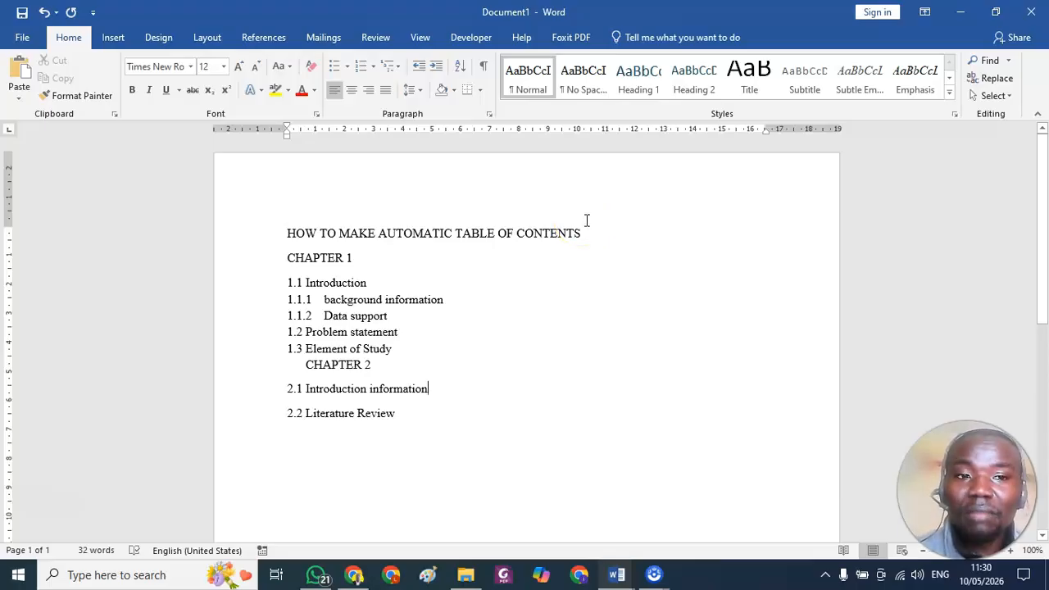
left_click(586, 232)
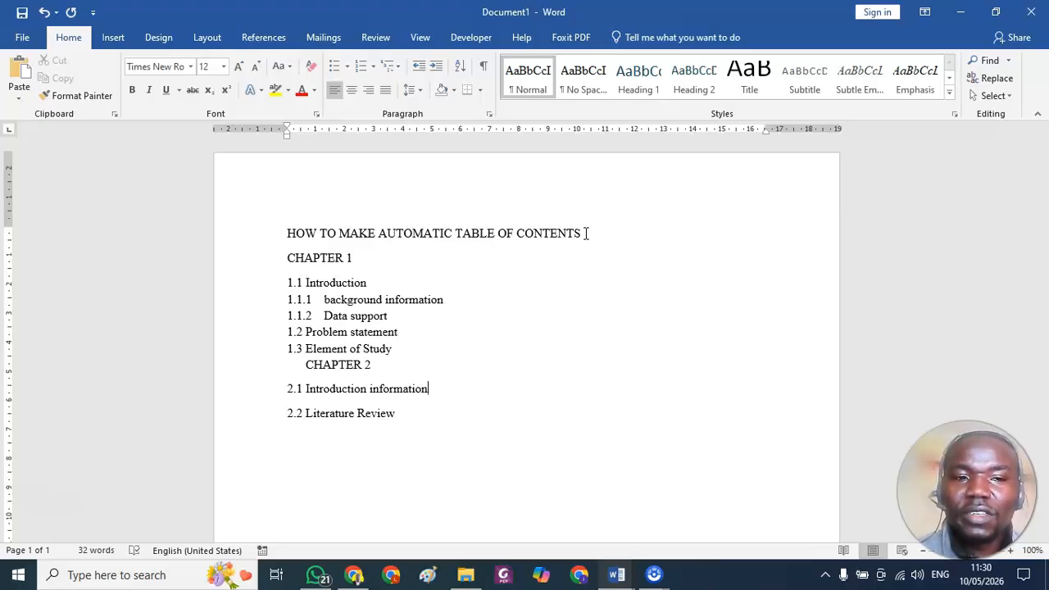
left_click_drag(585, 233, 284, 231)
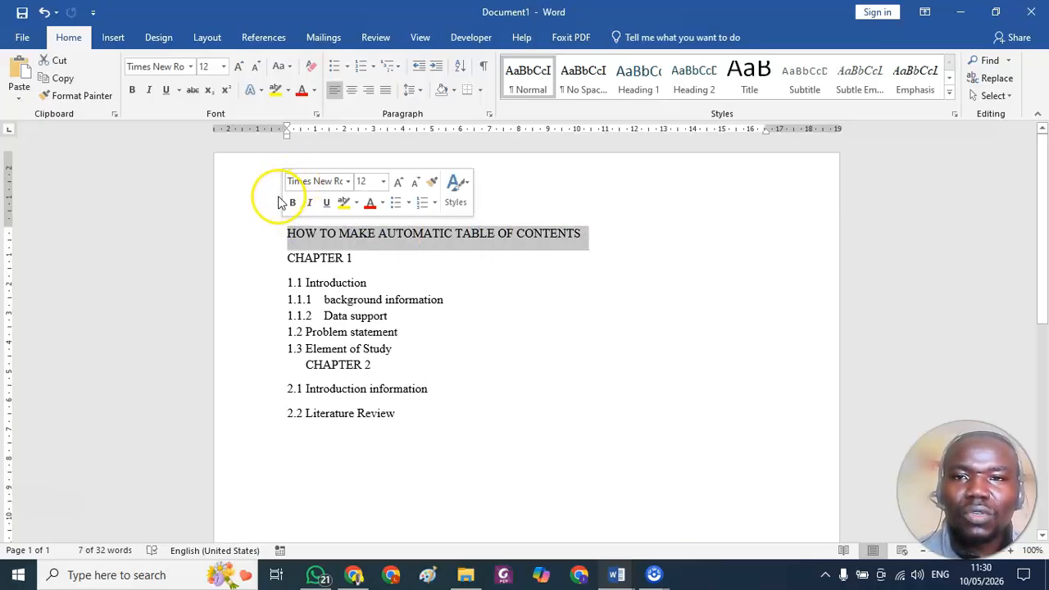
left_click(291, 202)
left_click(431, 245)
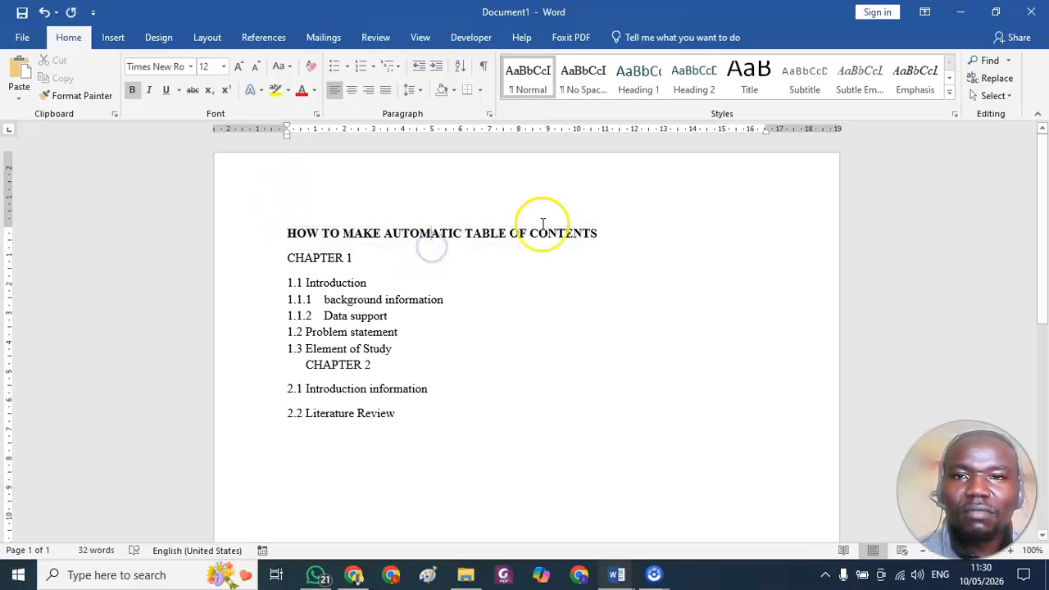
left_click_drag(625, 236, 397, 230)
left_click(498, 269)
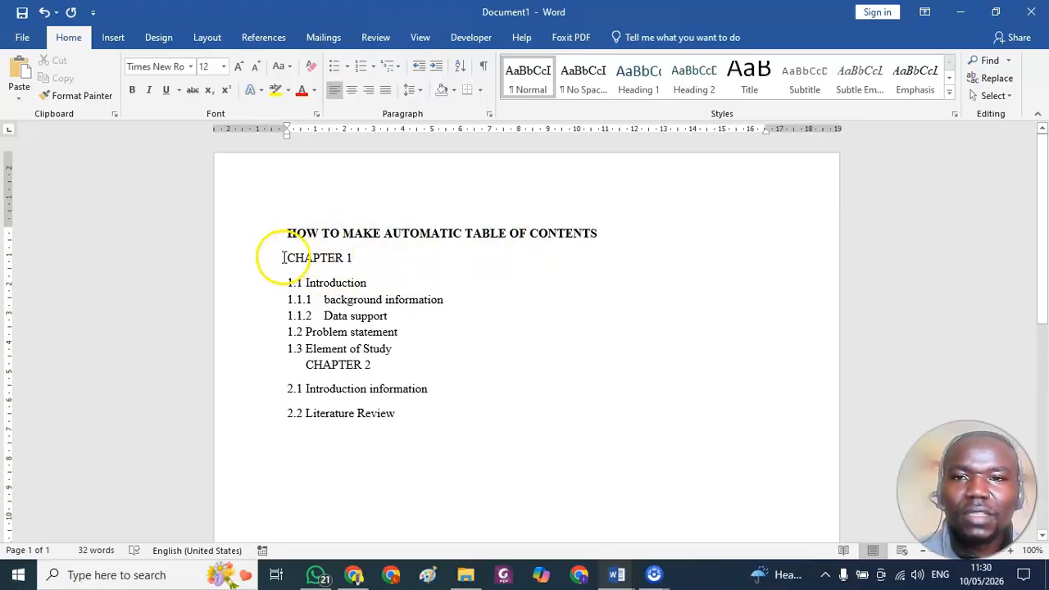
Insert an empty line between the title and the CHAPTER 1 line.
left_click(283, 257)
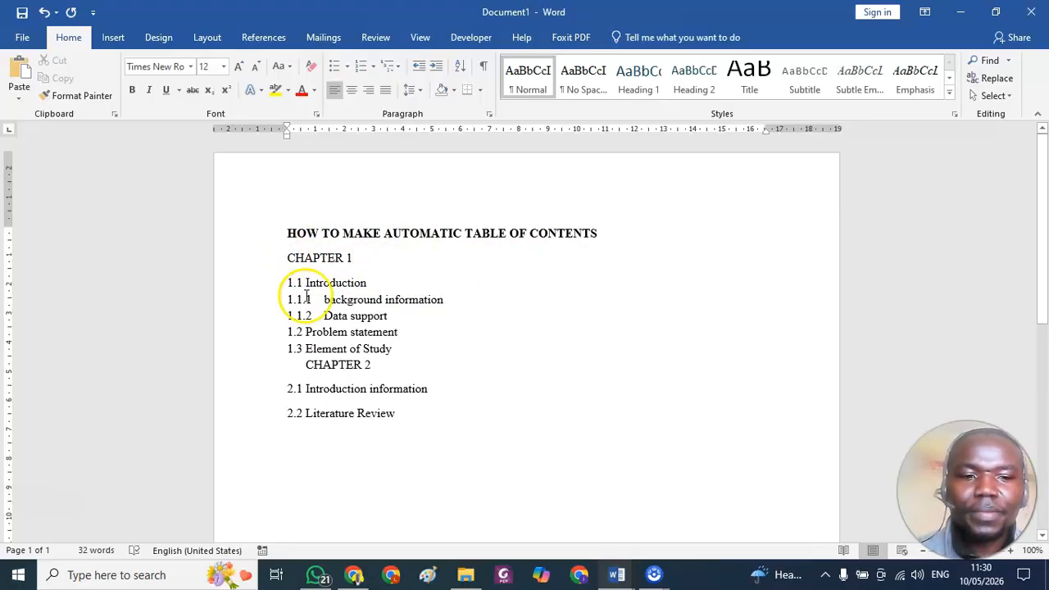
key("Return")
left_click(286, 259)
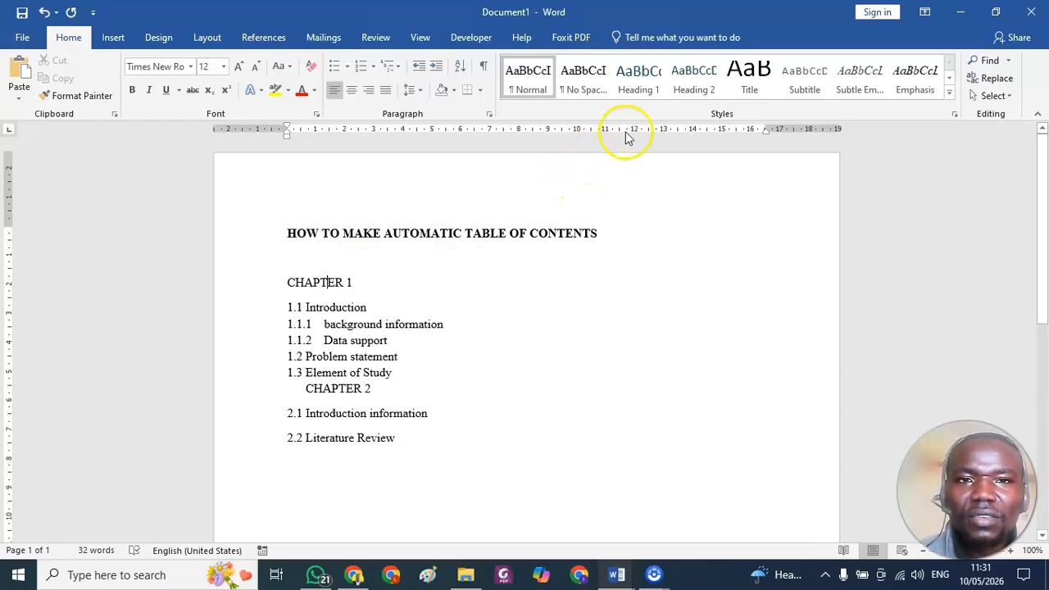
left_click(640, 81)
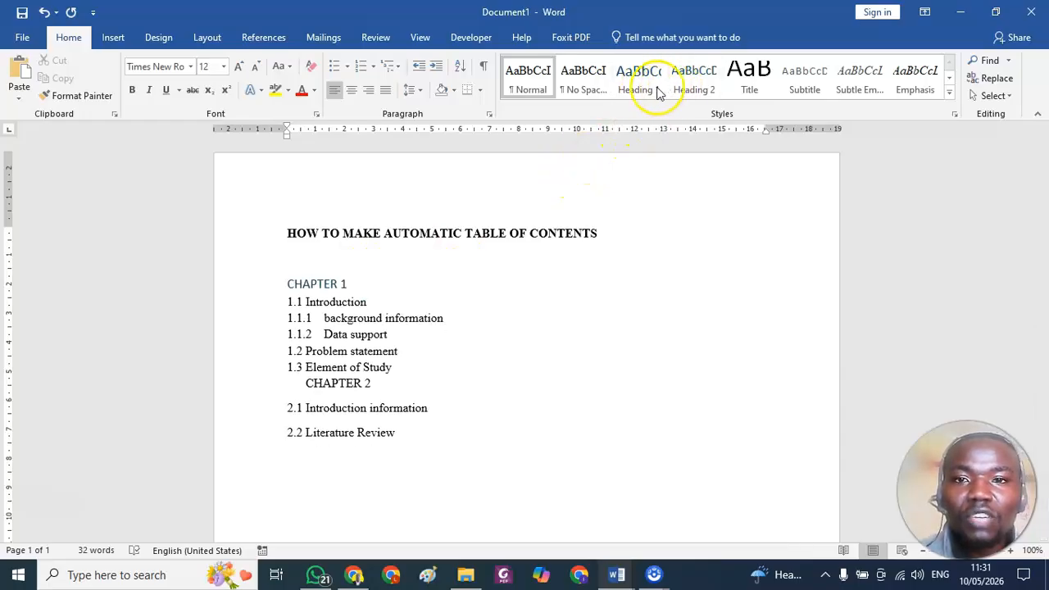
left_click(675, 93)
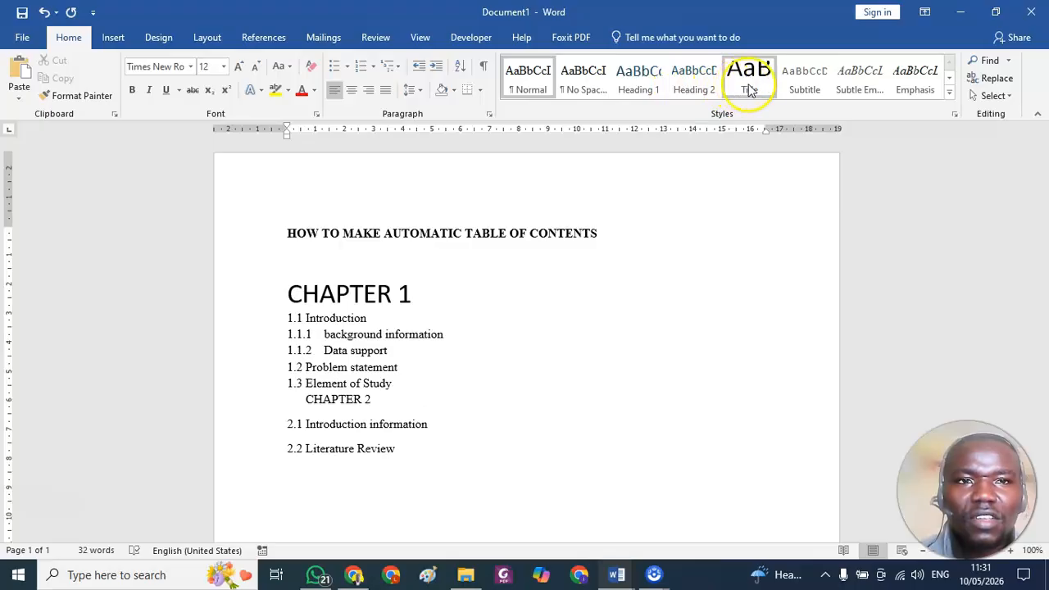
left_click(950, 94)
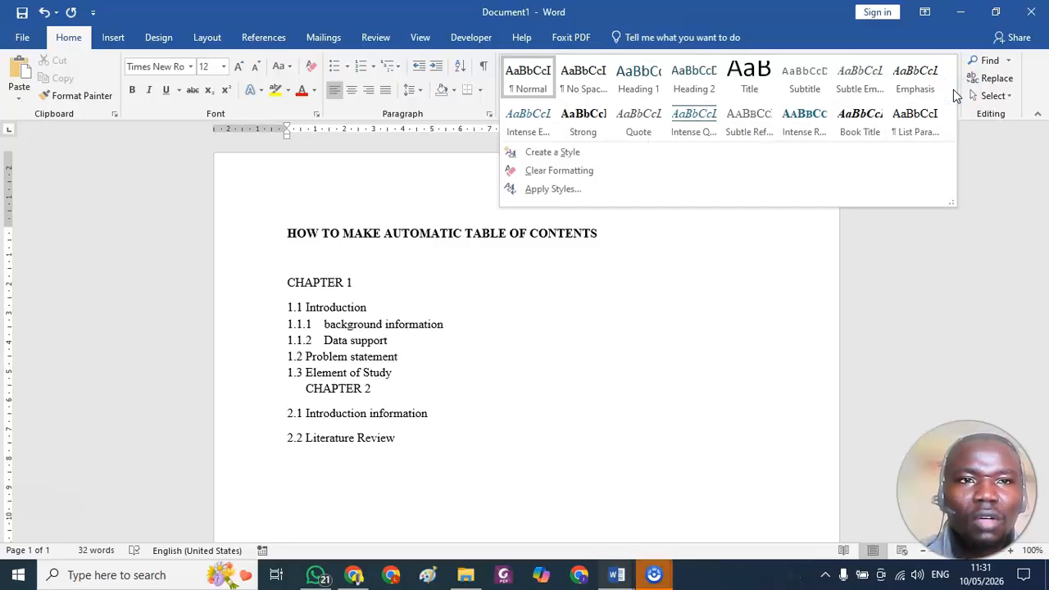
left_click(293, 284)
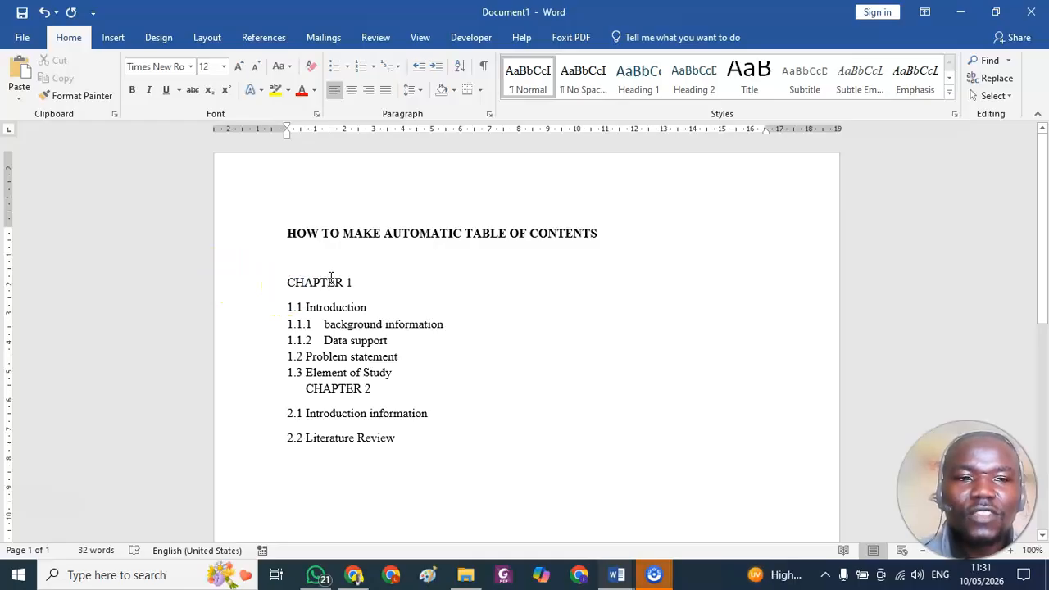
Modify the Heading 1 style to Automatic font colour and Times New Roman, and apply it to the CHAPTER 1 line.
left_click(335, 284)
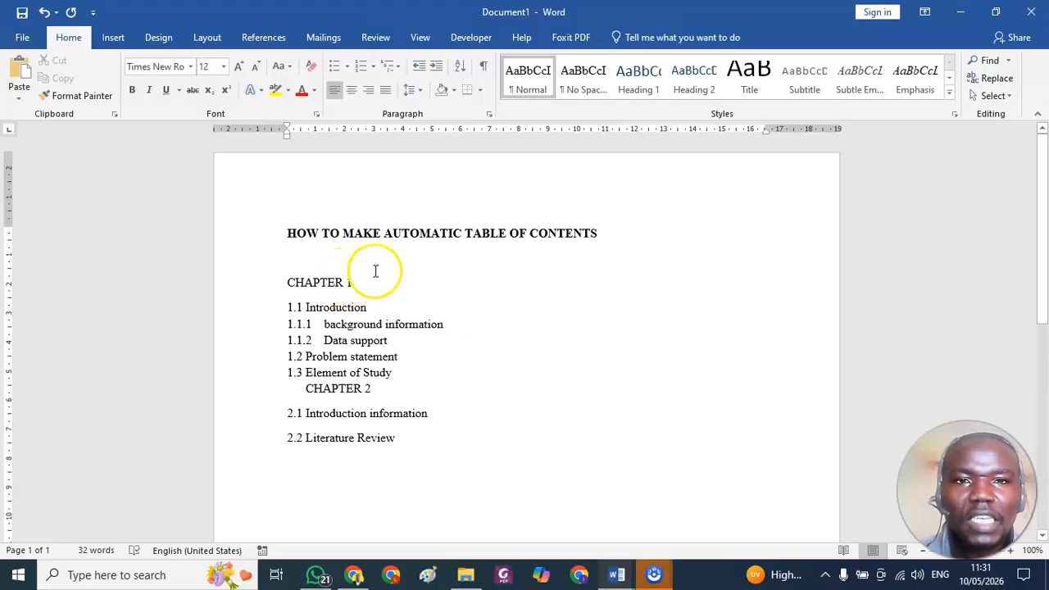
right_click(653, 82)
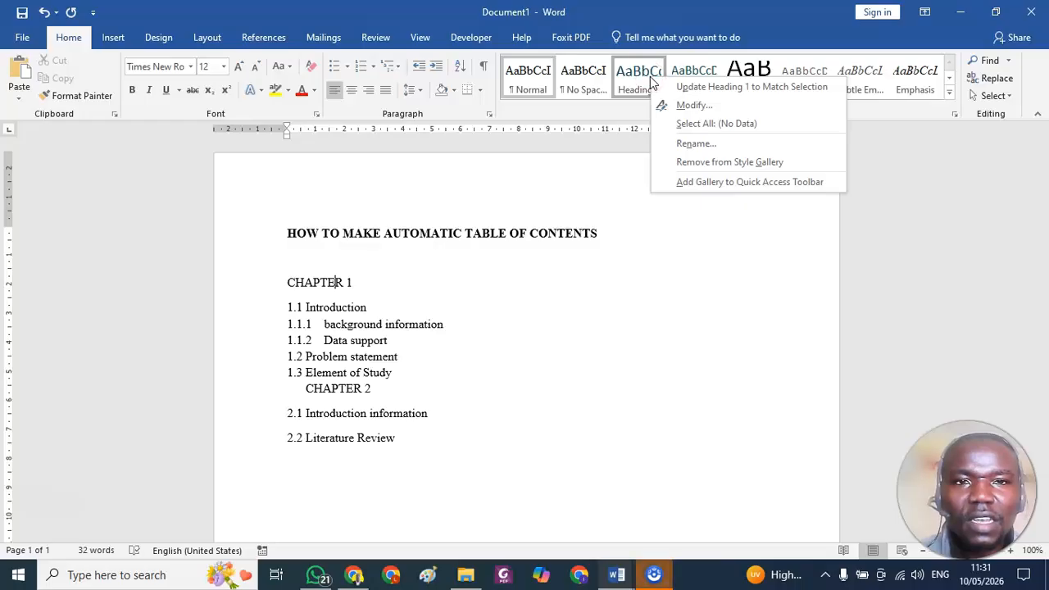
left_click(694, 105)
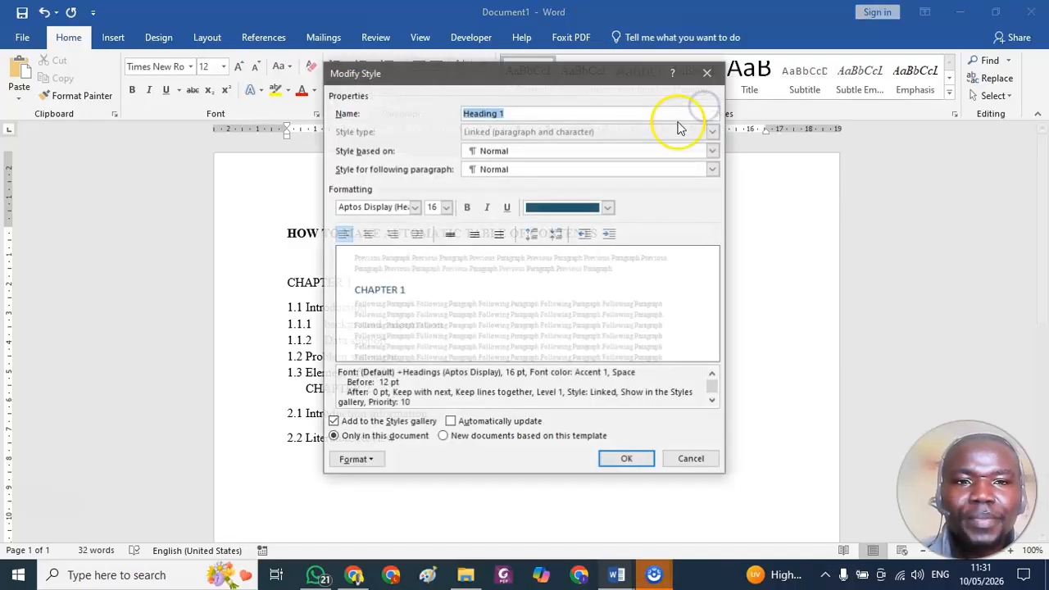
left_click(544, 207)
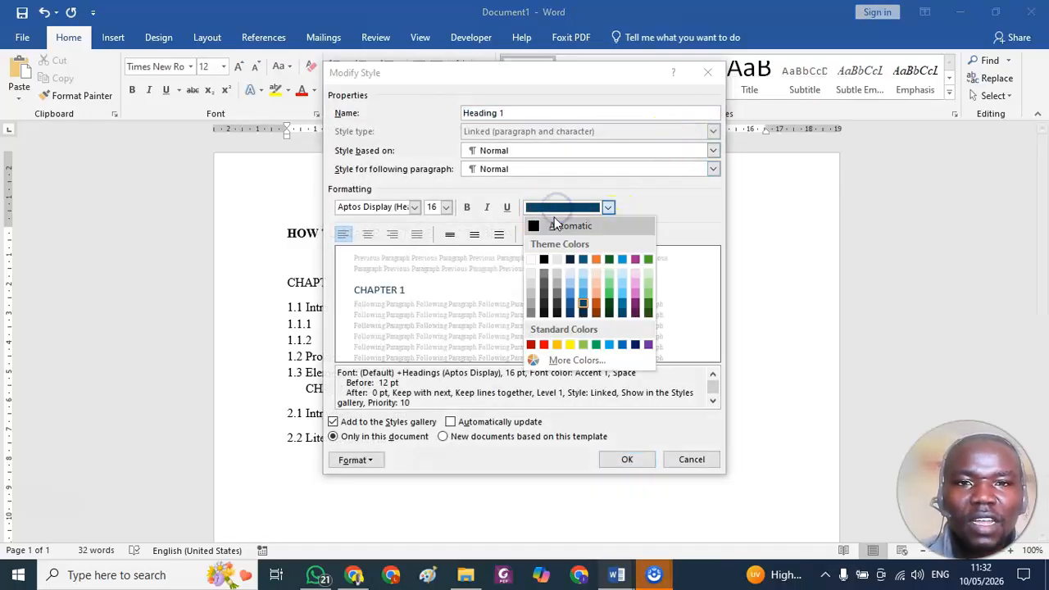
left_click(548, 224)
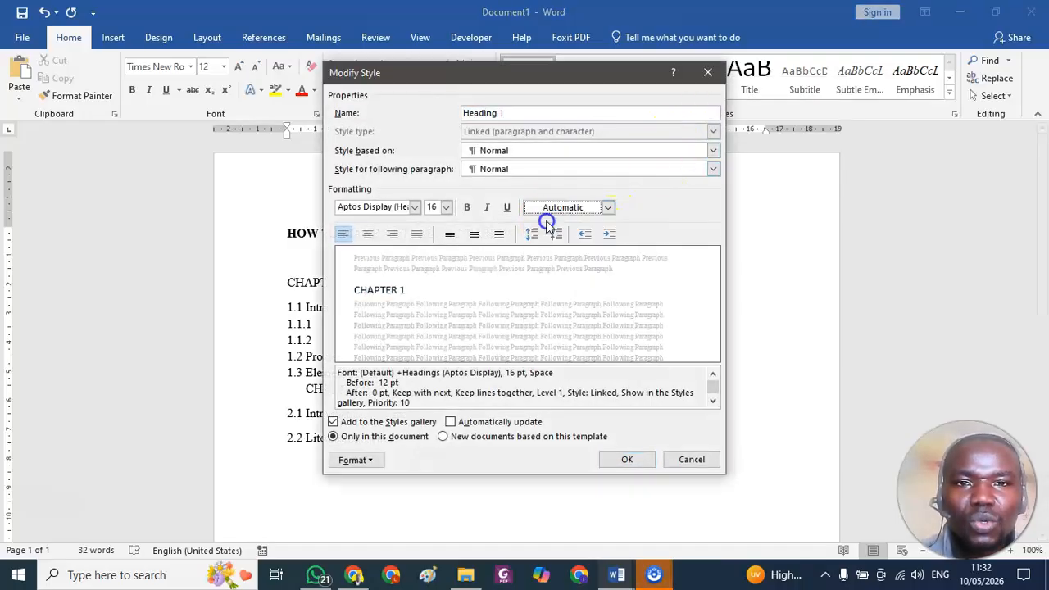
left_click(415, 207)
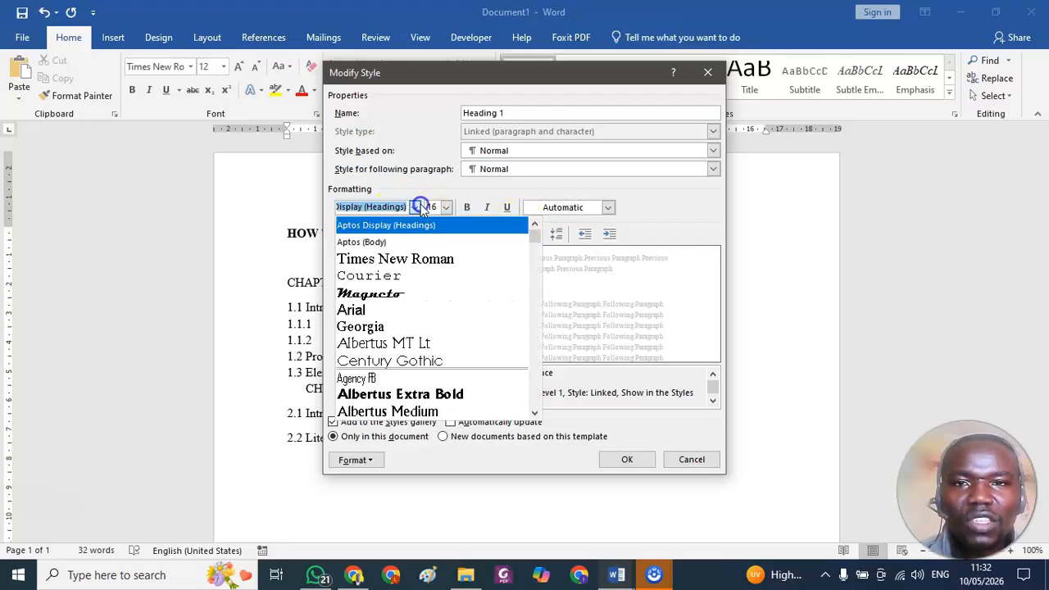
left_click(399, 259)
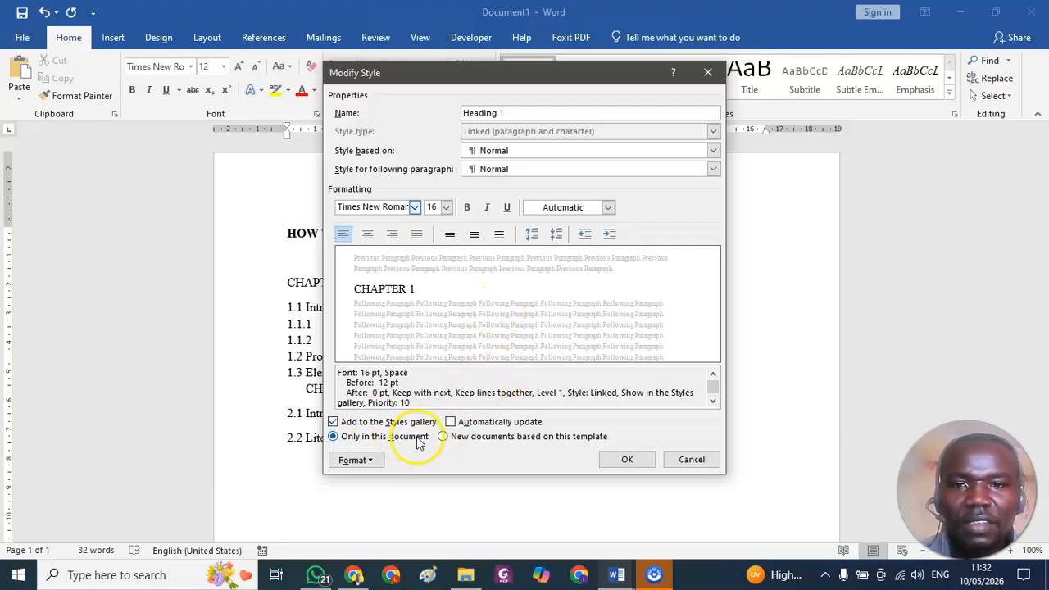
left_click(650, 462)
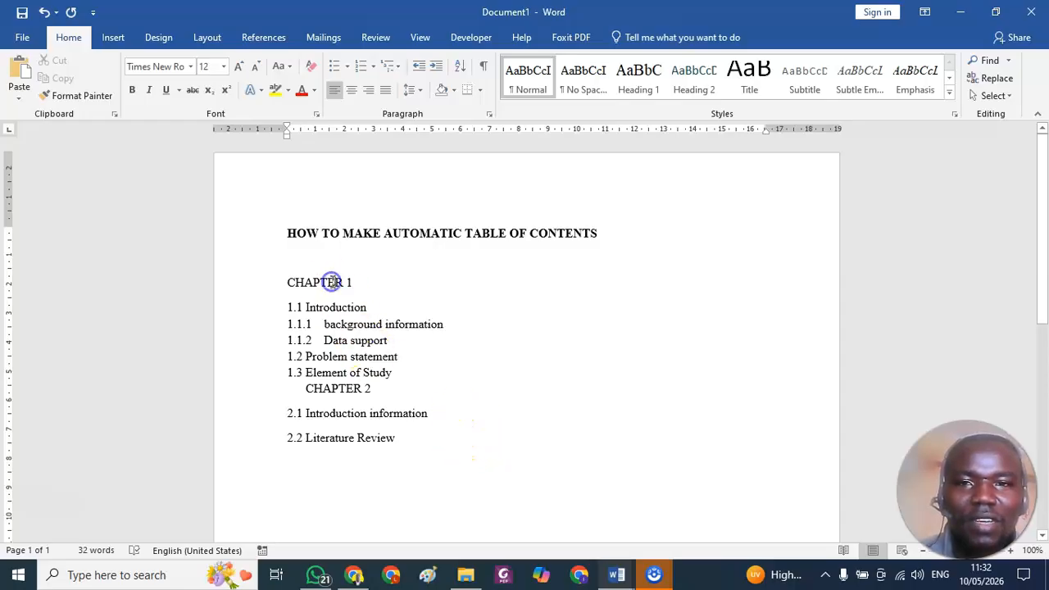
left_click(642, 88)
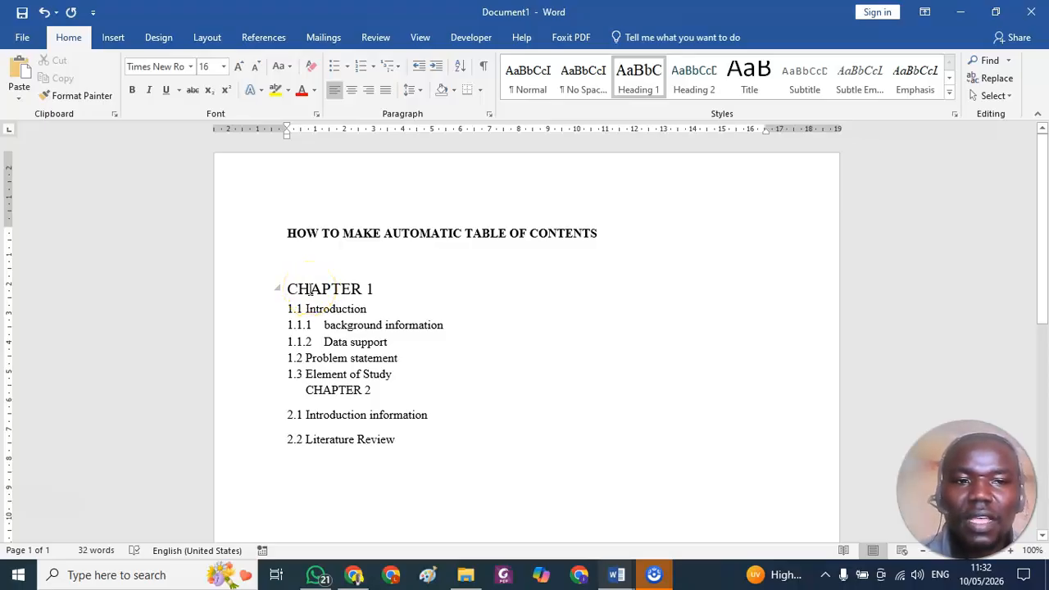
Modify the Heading 2 style to use the Automatic font colour and the Times New Roman font.
left_click(307, 310)
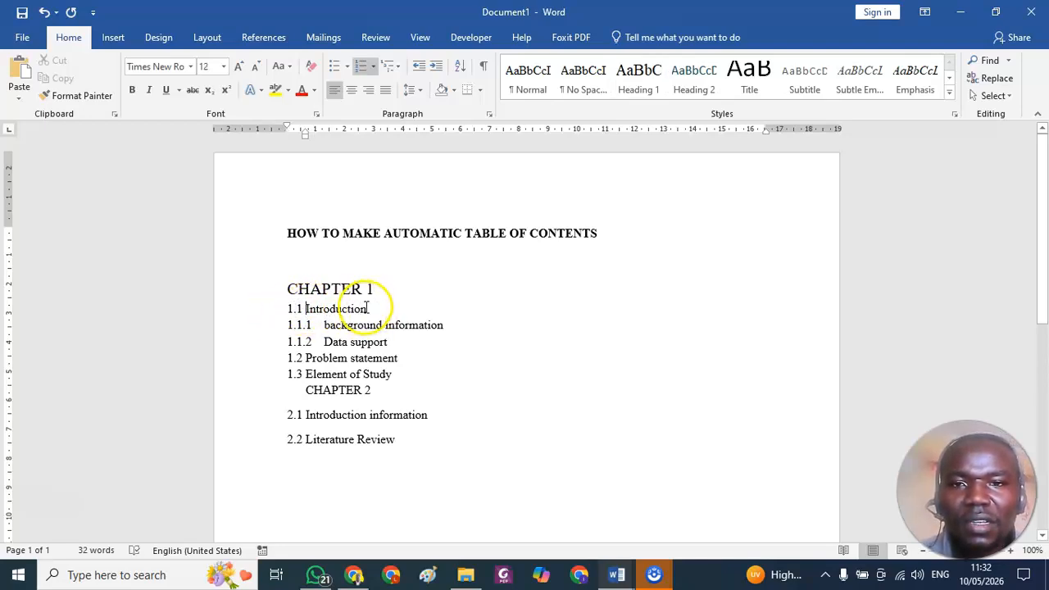
left_click(353, 308)
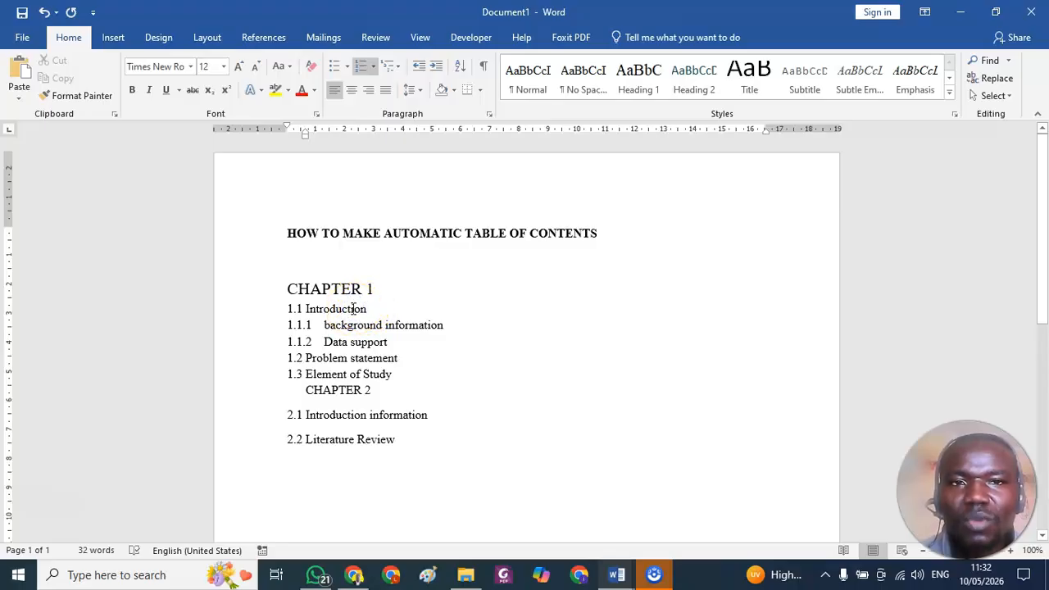
left_click(698, 91)
right_click(700, 96)
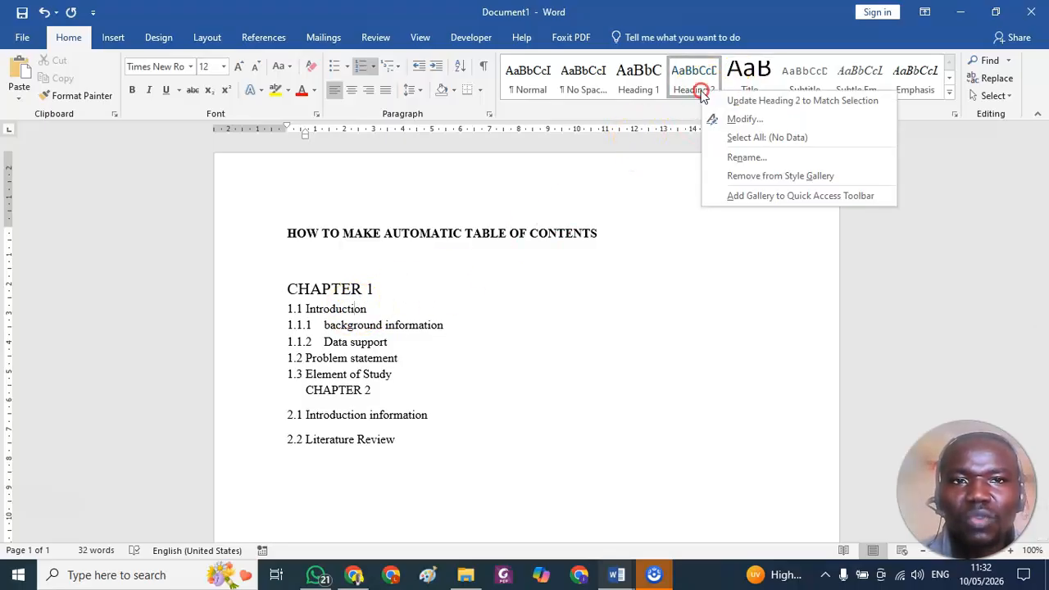
left_click(731, 120)
left_click(563, 206)
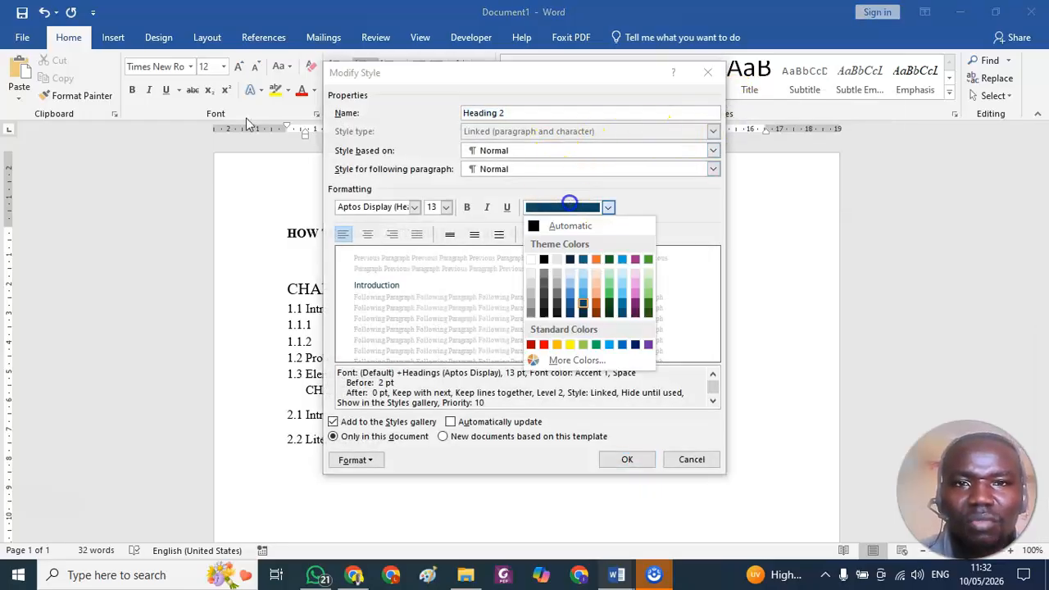
left_click(563, 225)
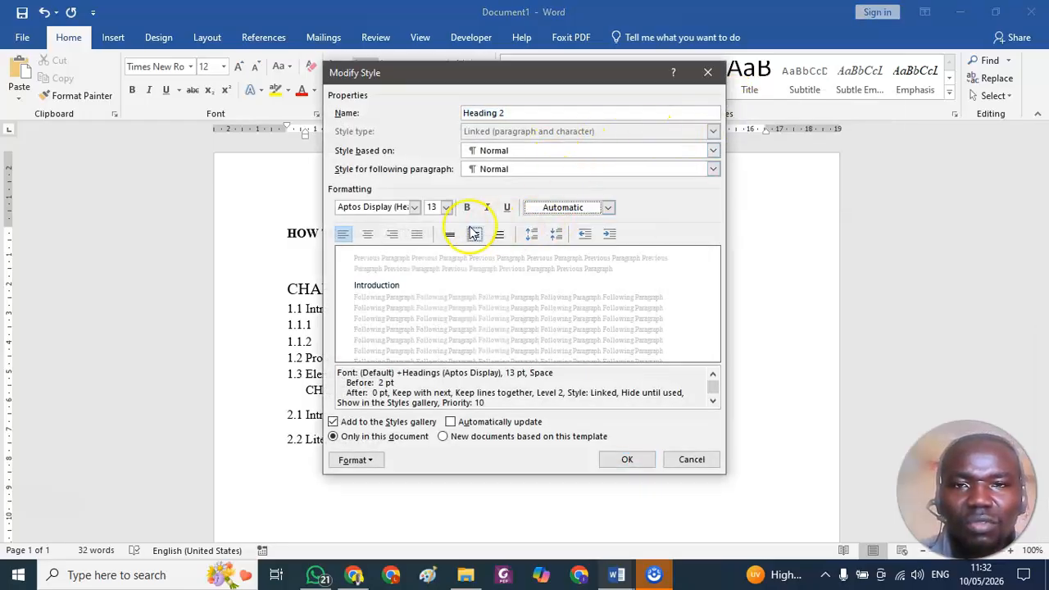
left_click(414, 207)
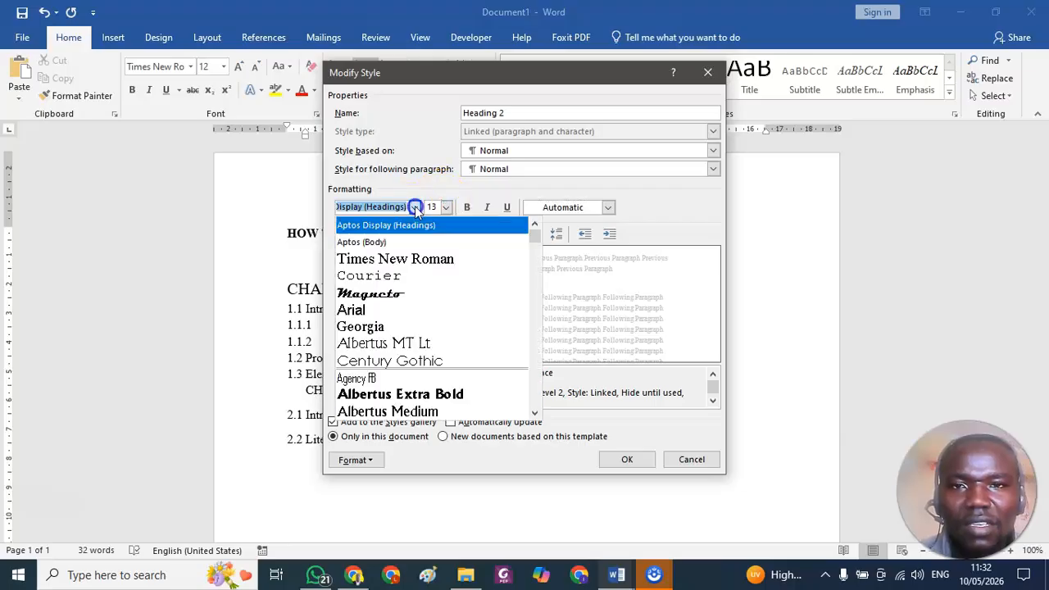
left_click(395, 259)
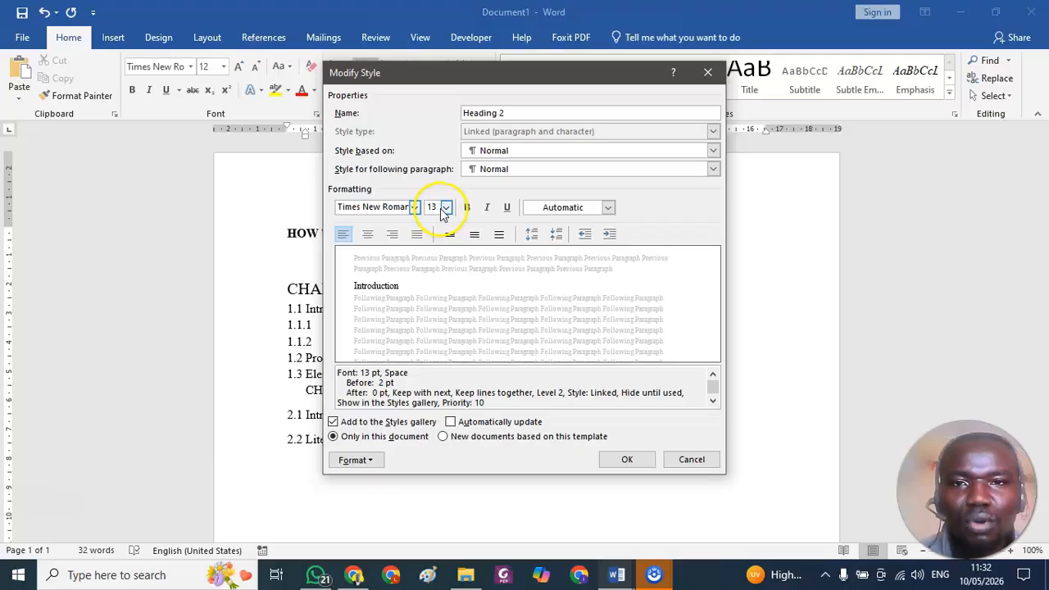
left_click(622, 457)
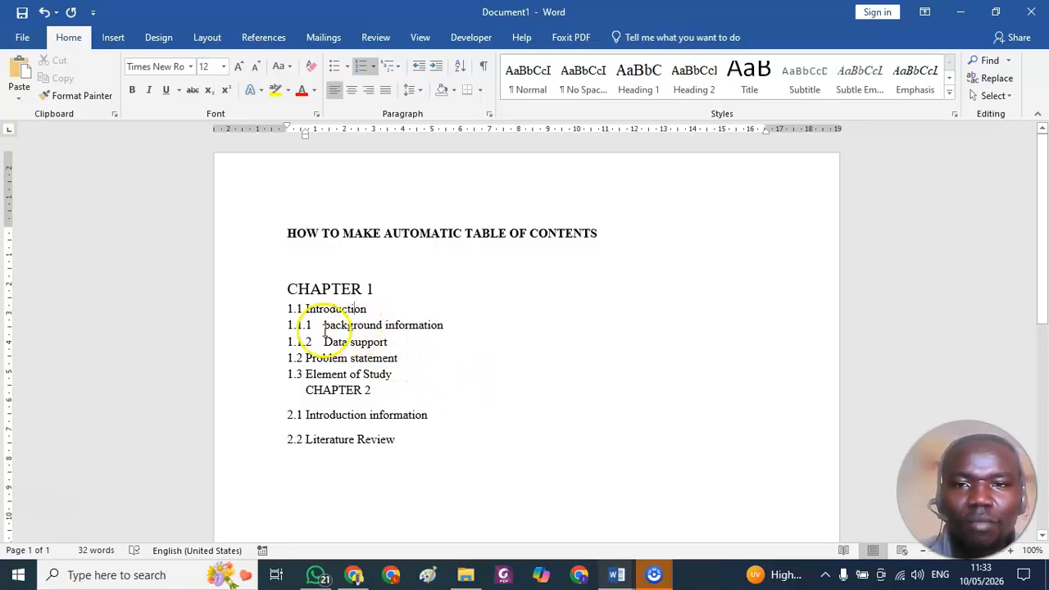
Apply Heading 2 to the Introduction line under CHAPTER 1 and put the number 1.1 in front of its text.
left_click(342, 309)
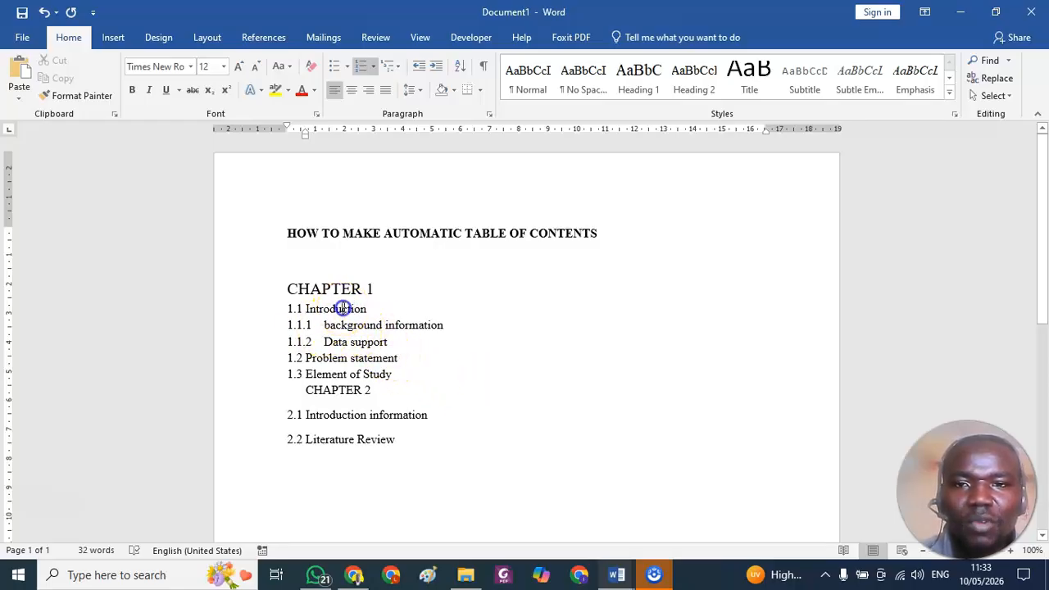
left_click(689, 75)
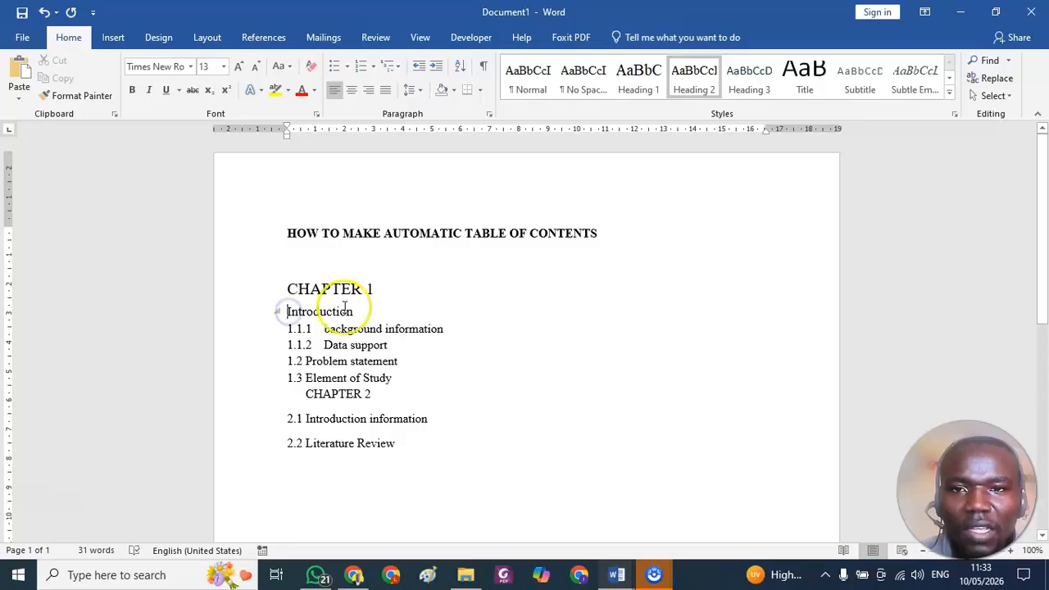
type("1.1")
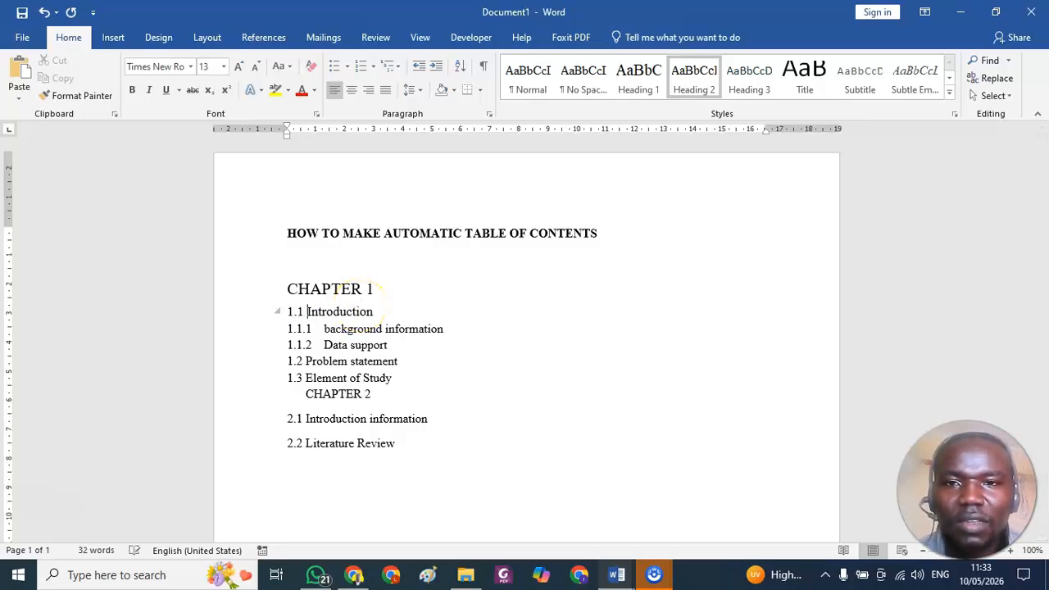
left_click(351, 329)
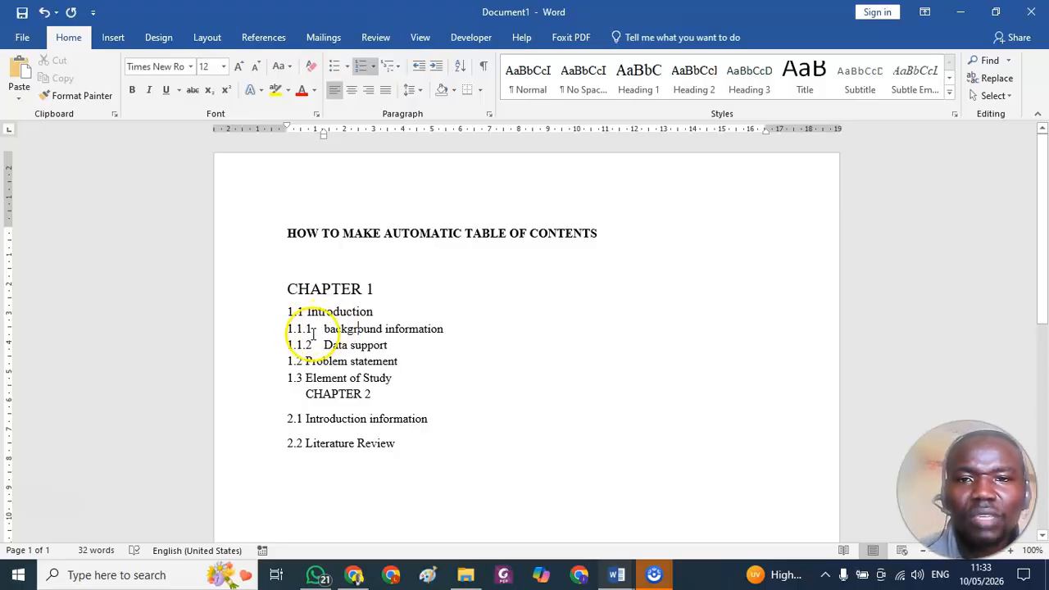
left_click(299, 329)
left_click(355, 329)
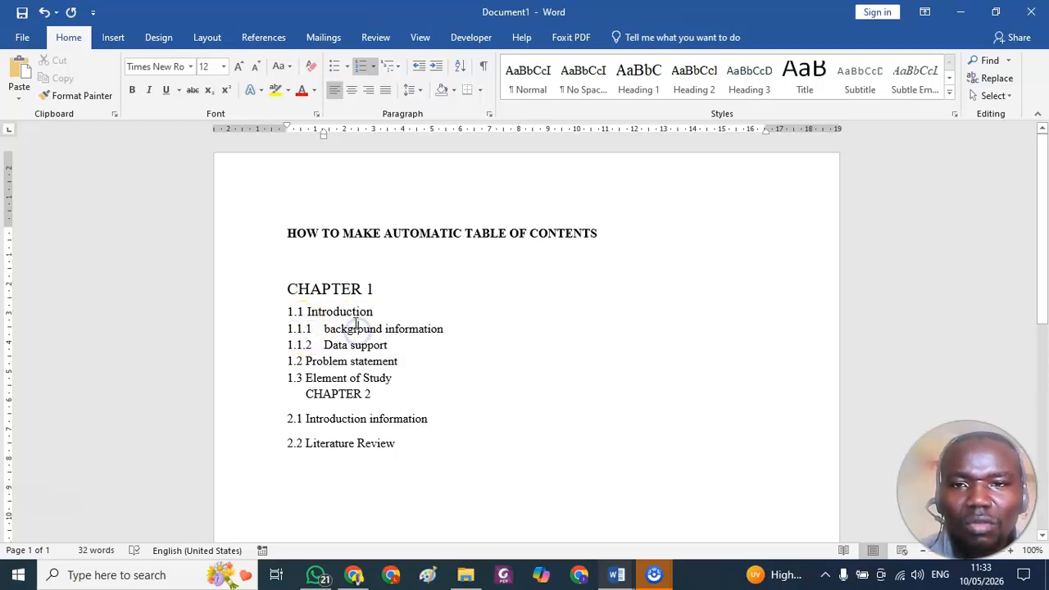
left_click(340, 287)
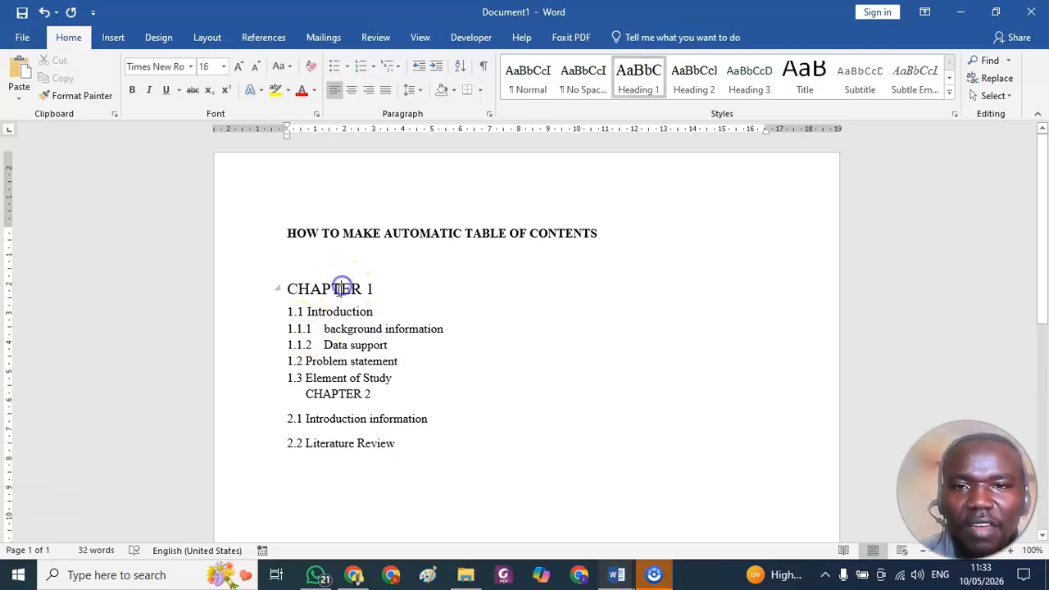
left_click(324, 311)
left_click(373, 330)
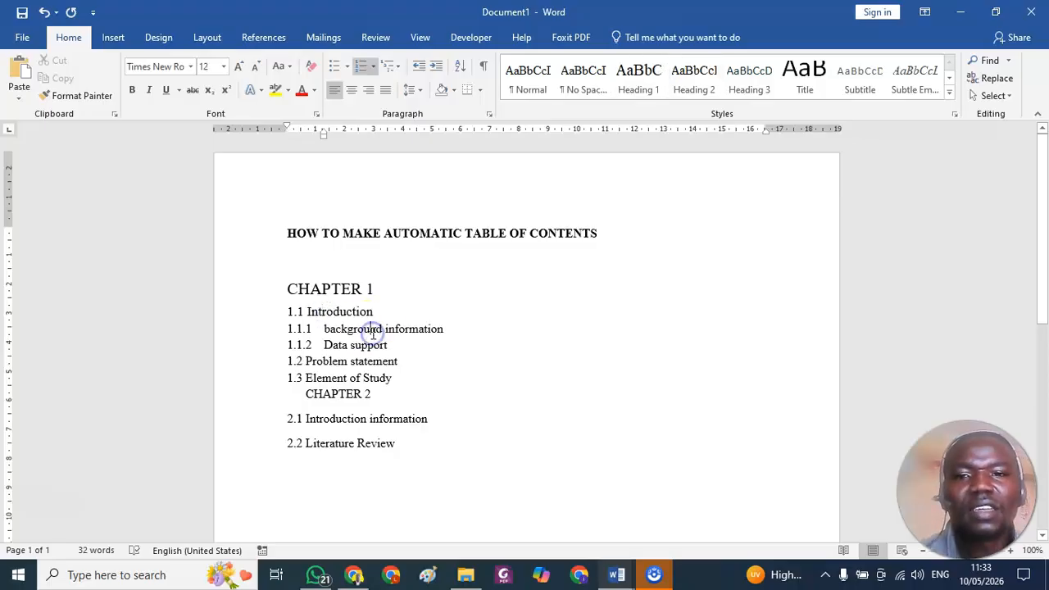
Modify the Heading 3 style to use a blue theme font colour and the Times New Roman font.
left_click(305, 360)
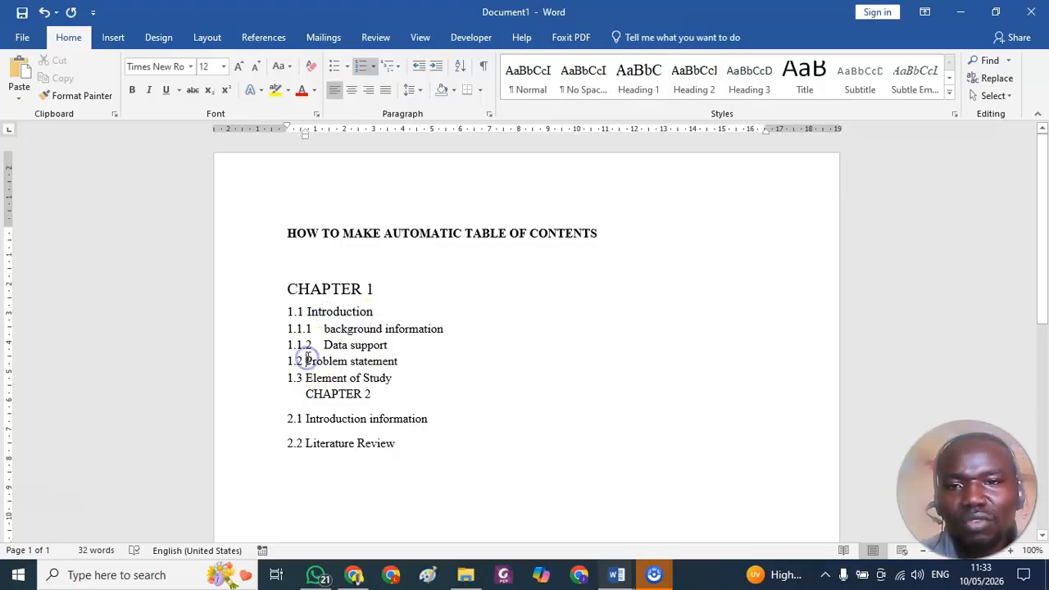
left_click(344, 310)
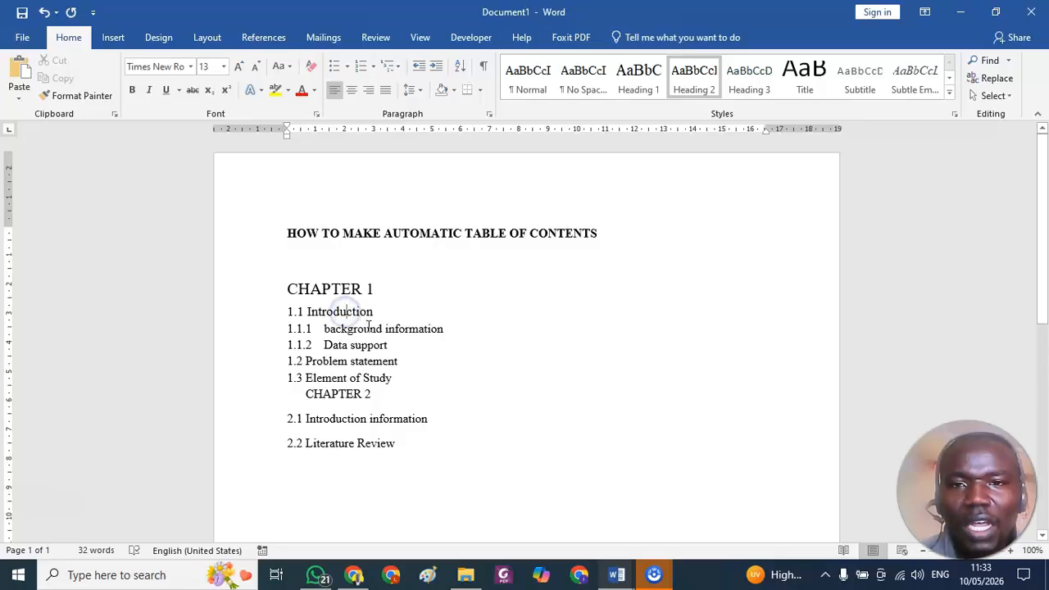
left_click(368, 327)
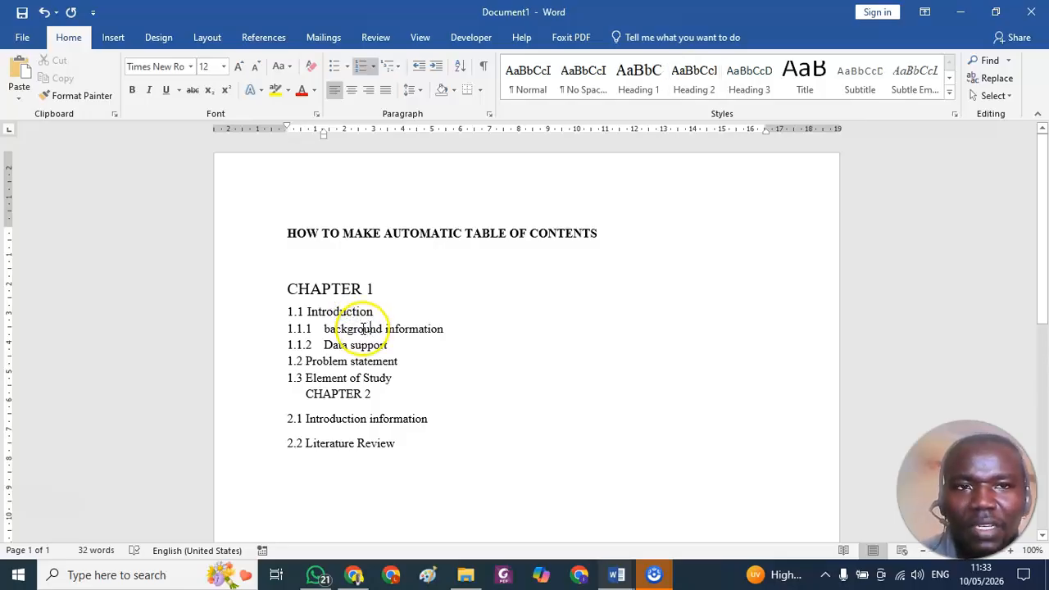
right_click(743, 90)
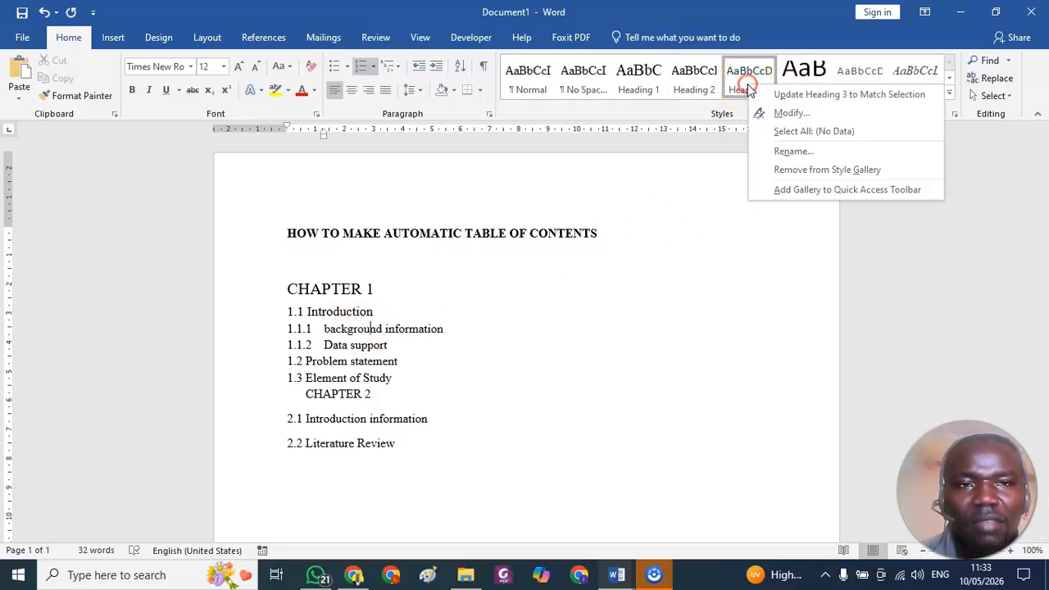
left_click(796, 116)
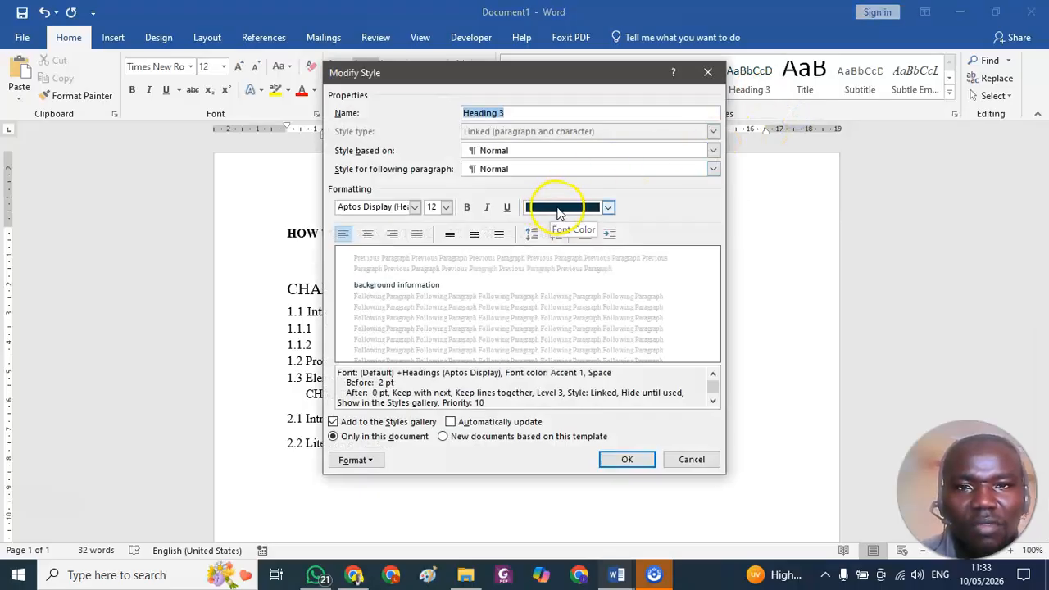
left_click(558, 211)
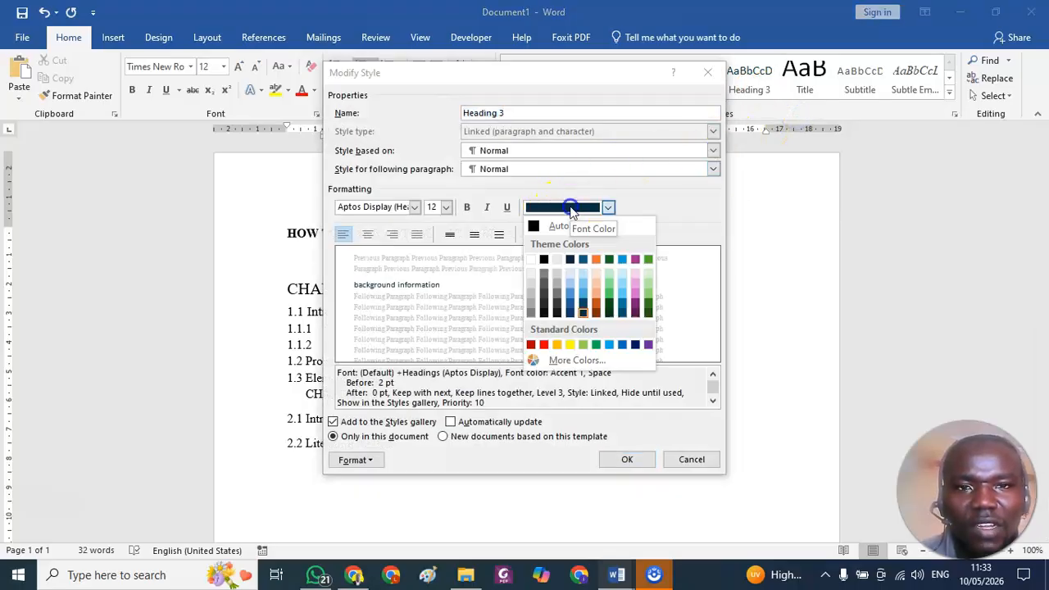
left_click(581, 260)
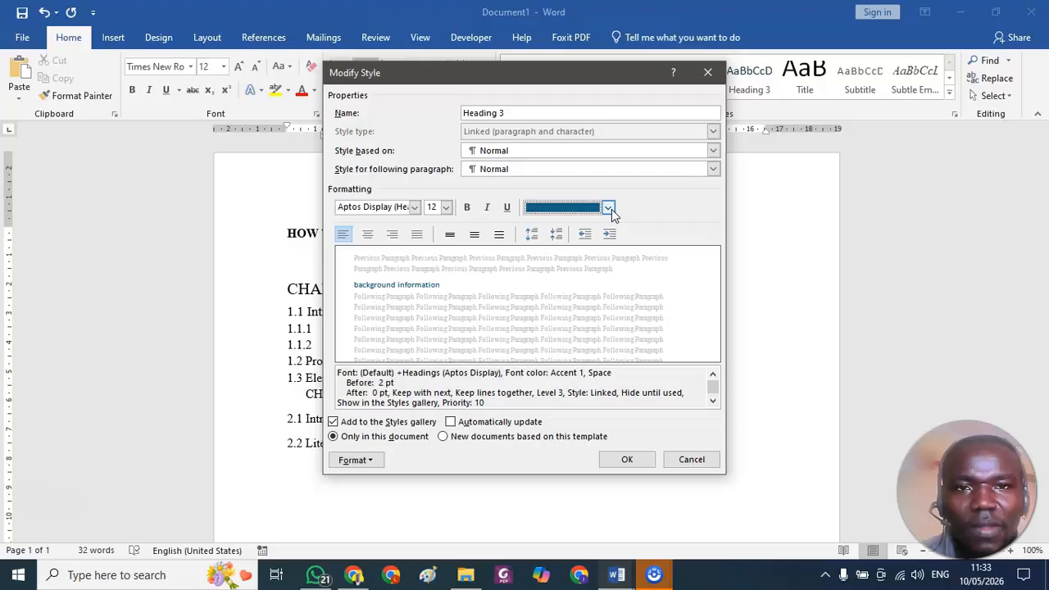
left_click(626, 459)
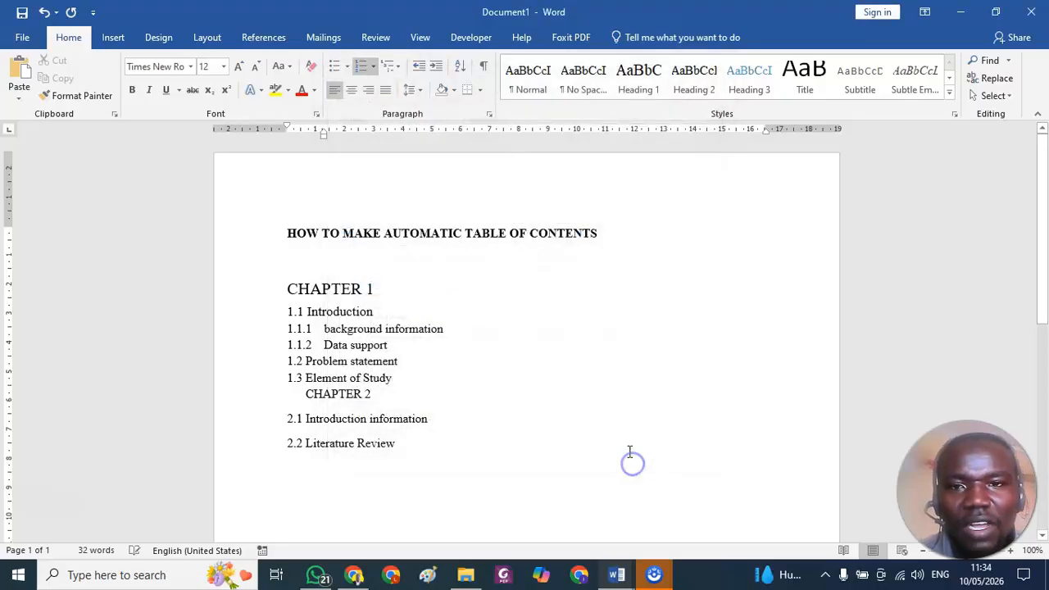
Apply Heading 3 to the background information line and put the number 1.1.1 in front of its text.
left_click(393, 329)
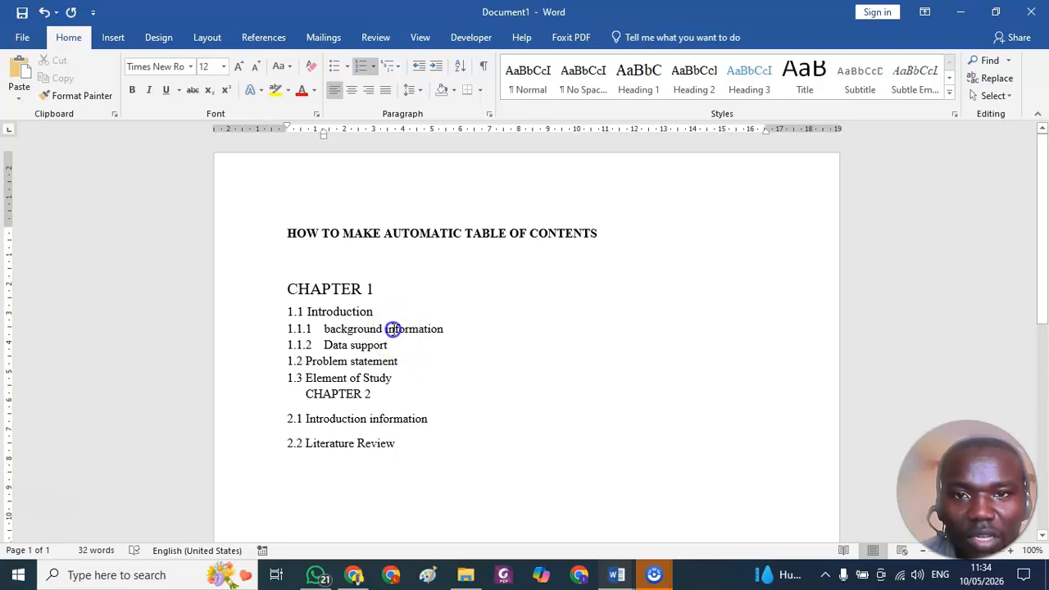
left_click(747, 82)
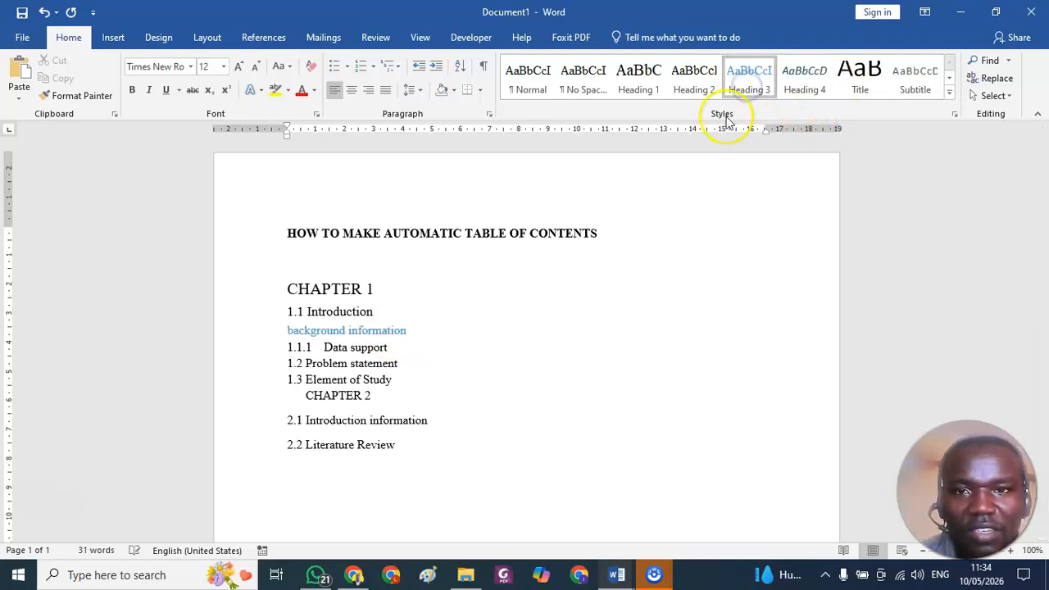
left_click(287, 331)
type("1")
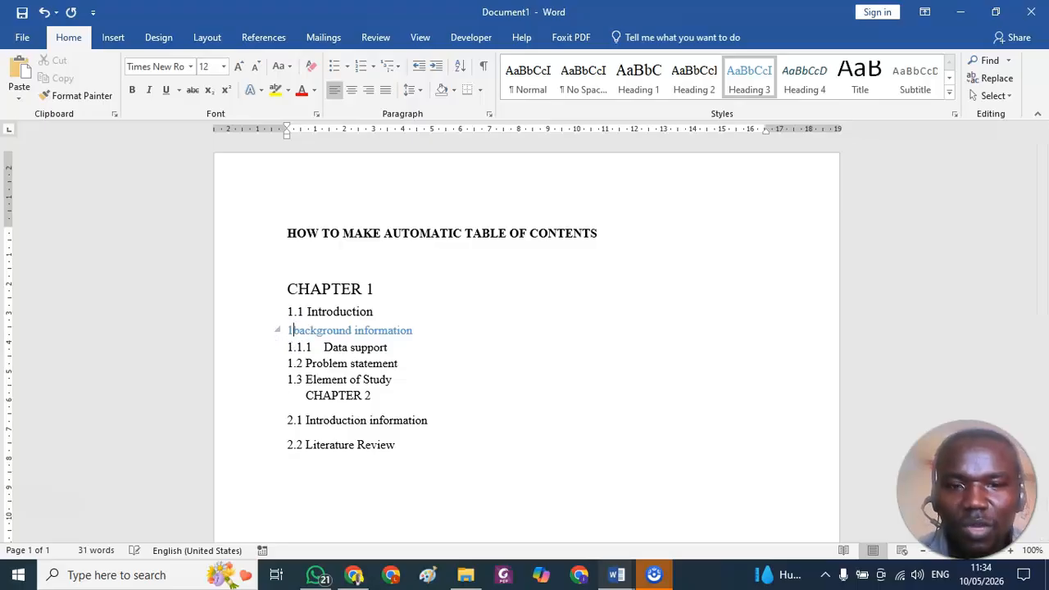
type(".1.1")
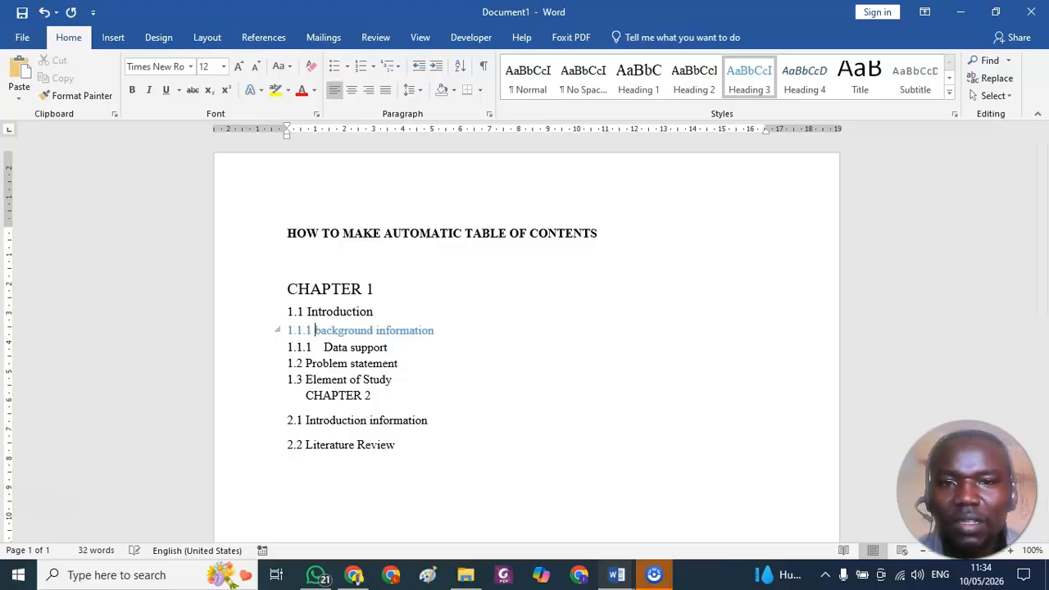
left_click(399, 355)
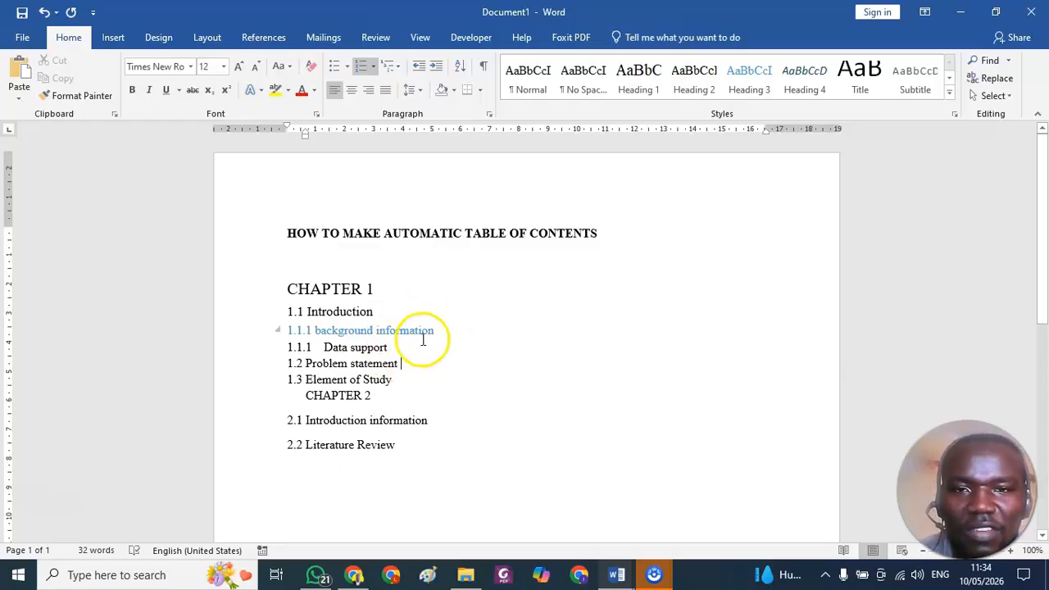
left_click(747, 90)
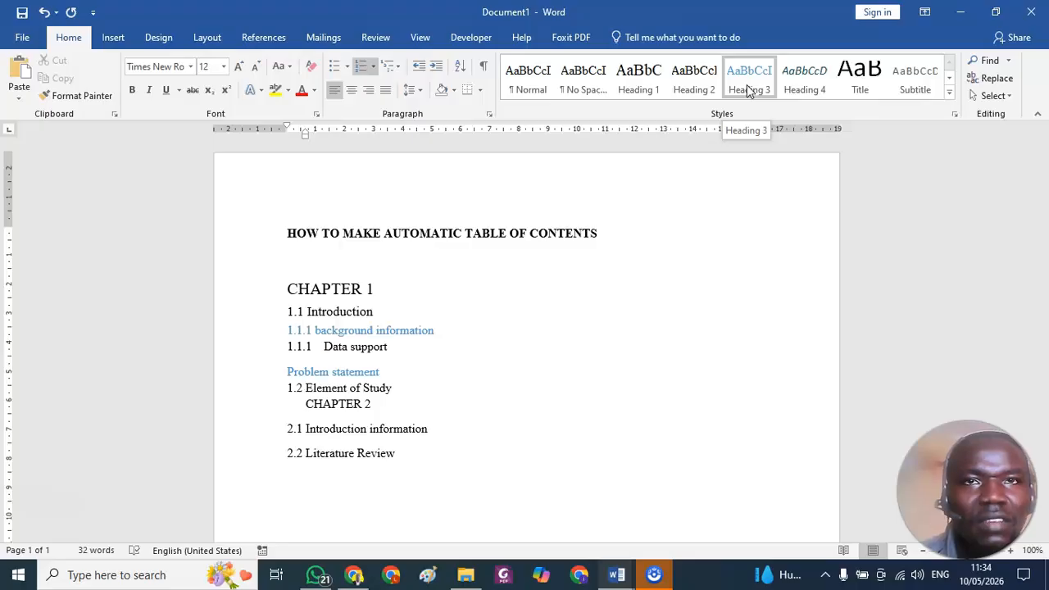
left_click(745, 95)
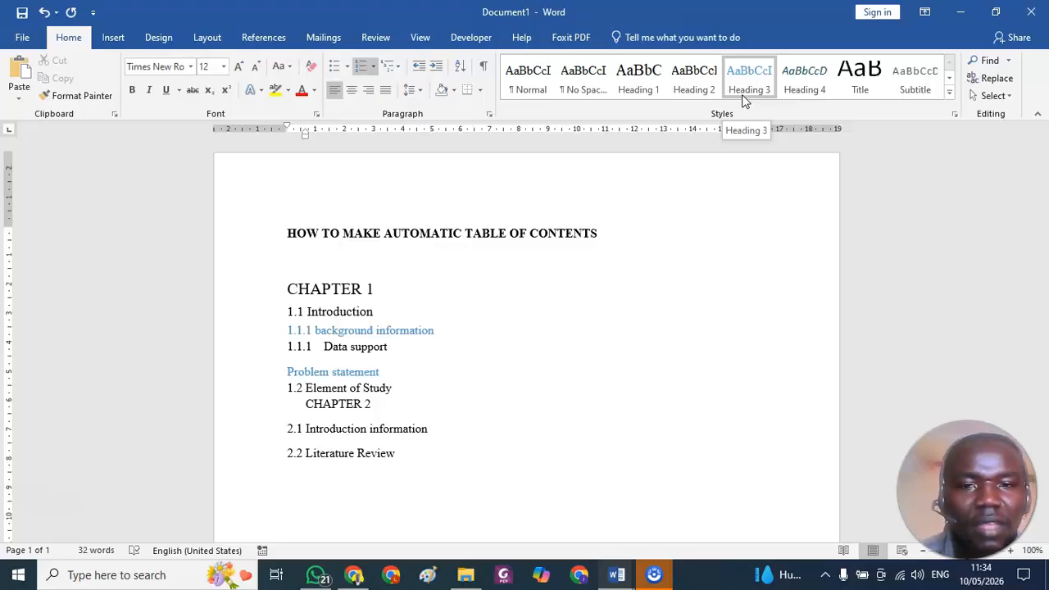
key("ctrl+z")
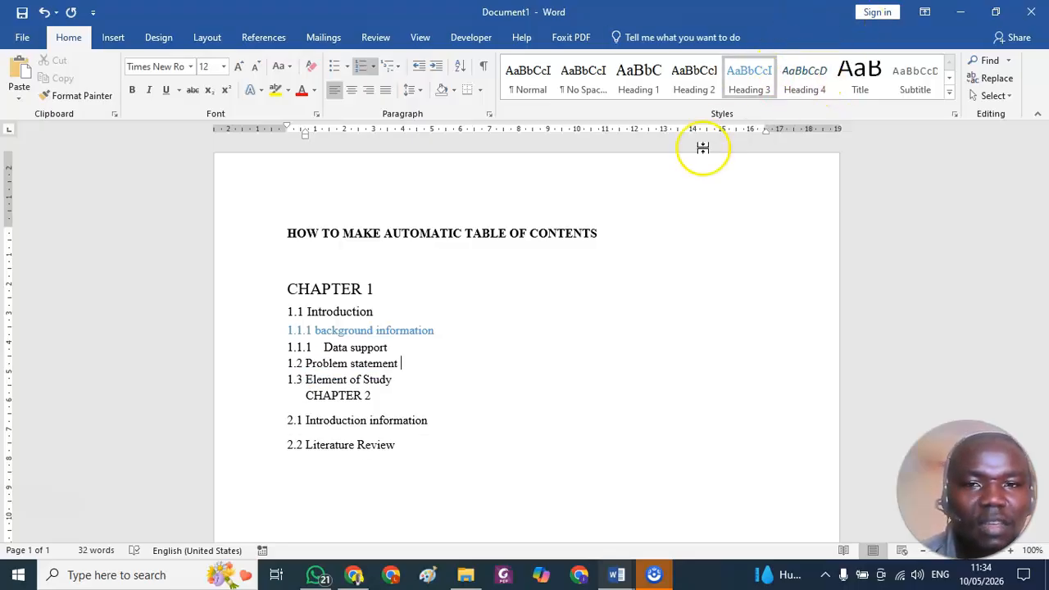
Apply Heading 3 to the Data support line and put the number 1.1.2 in front of its text.
left_click(295, 348)
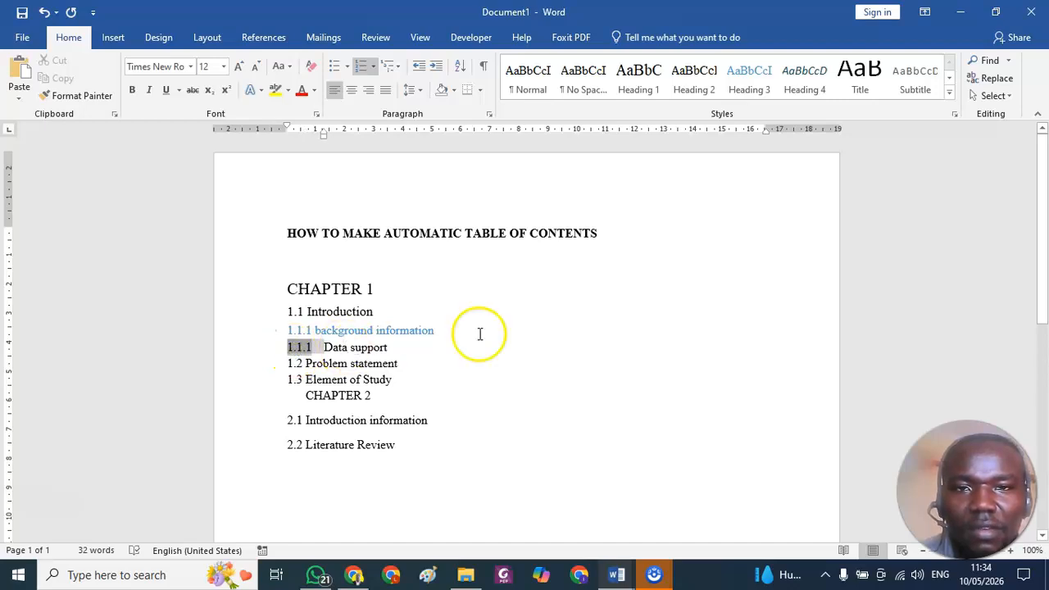
left_click(753, 78)
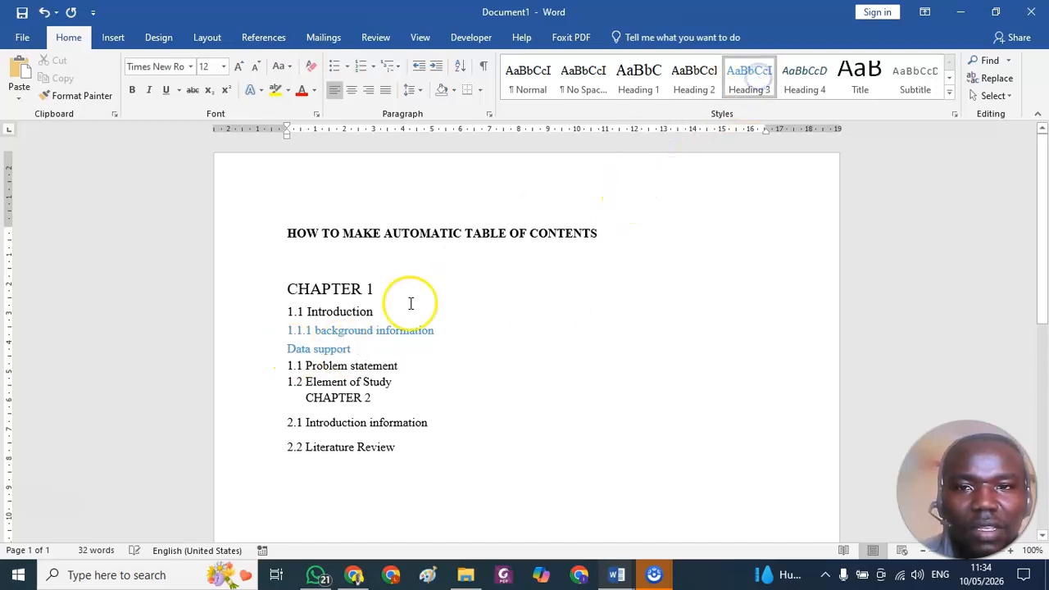
left_click(286, 348)
type("1")
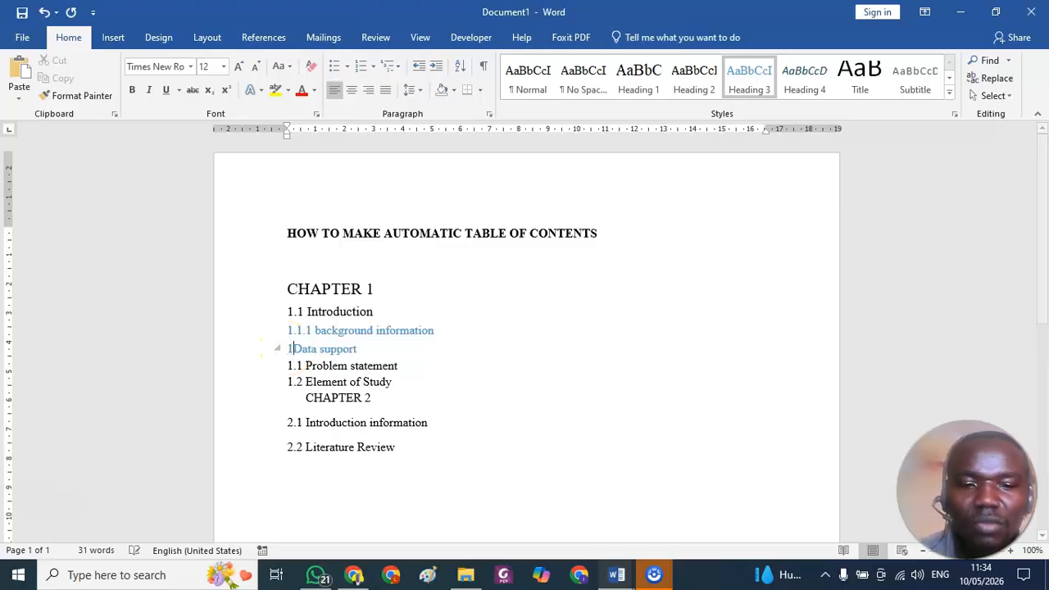
type(".1.2")
Apply Heading 2 to the Problem statement line and put the number 1.2 in front of its text.
left_click(346, 368)
left_click(316, 371)
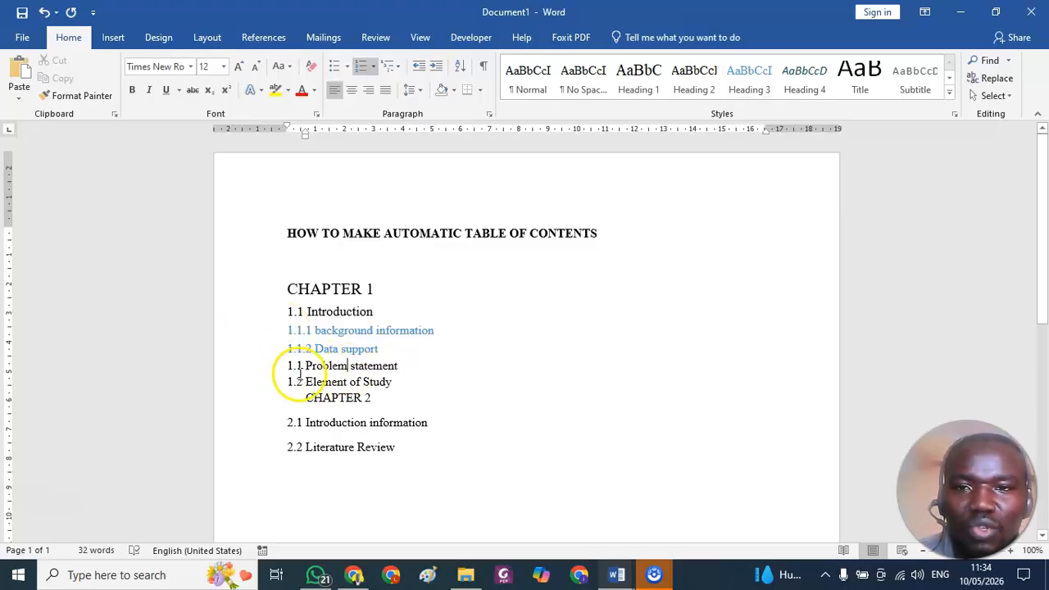
left_click(712, 88)
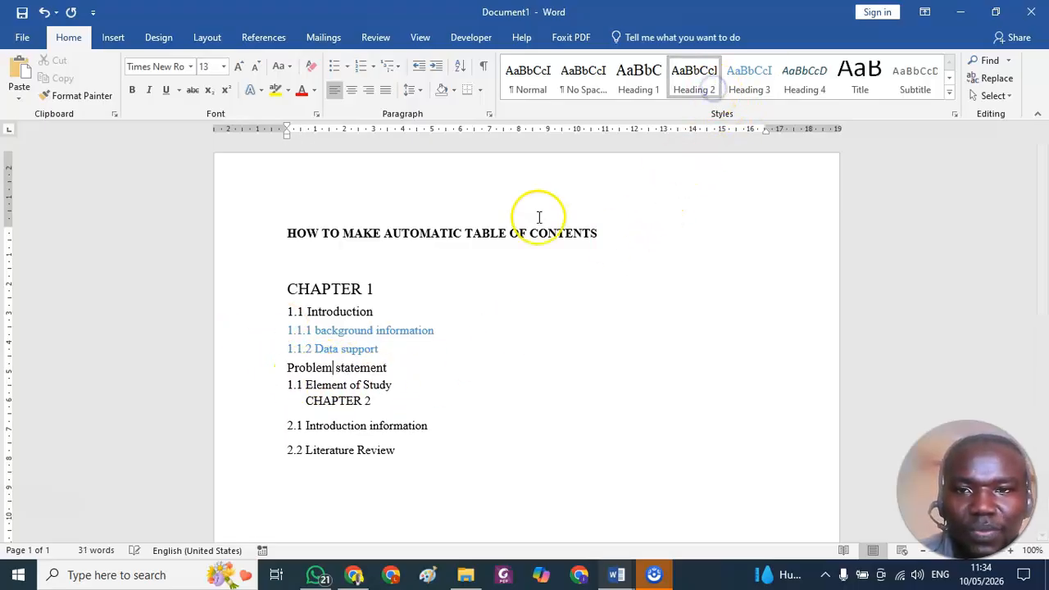
left_click(286, 369)
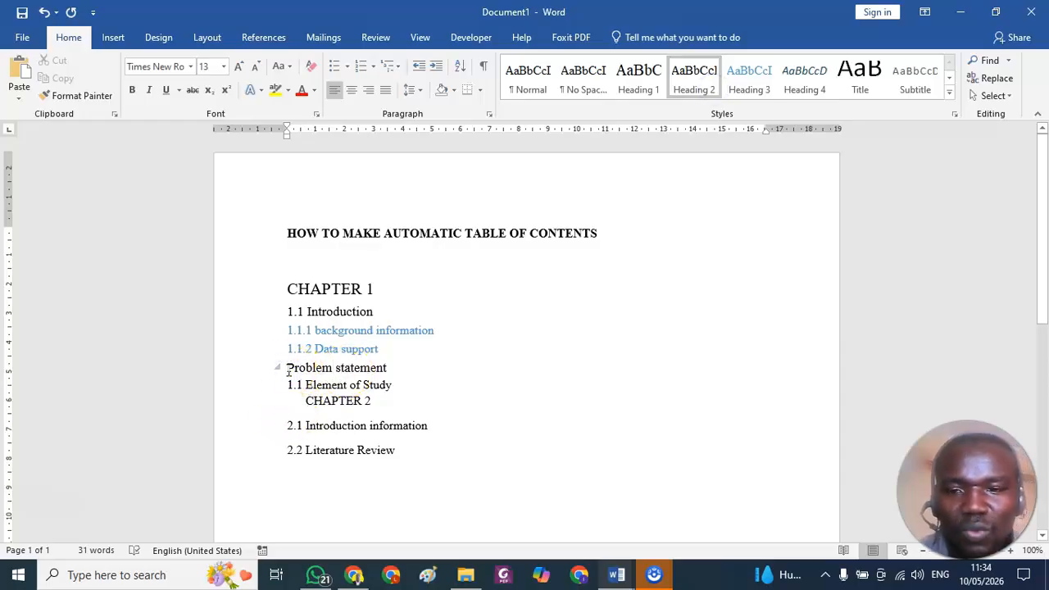
type("1.2")
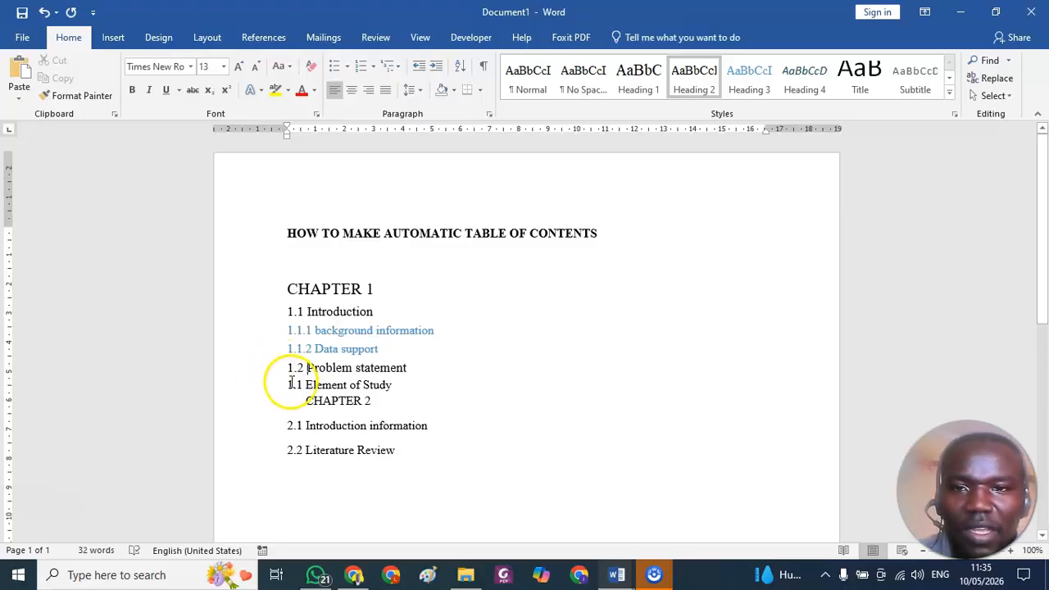
Apply Heading 2 to the Element of Study line and put the number 1.3 in front of its text.
left_click_drag(287, 385, 303, 385)
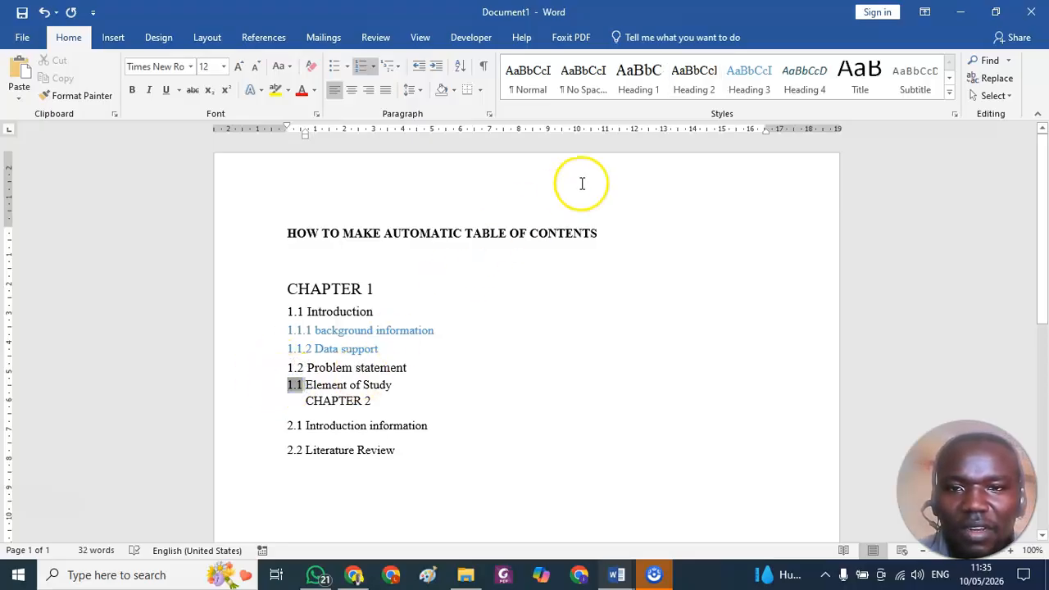
left_click(696, 74)
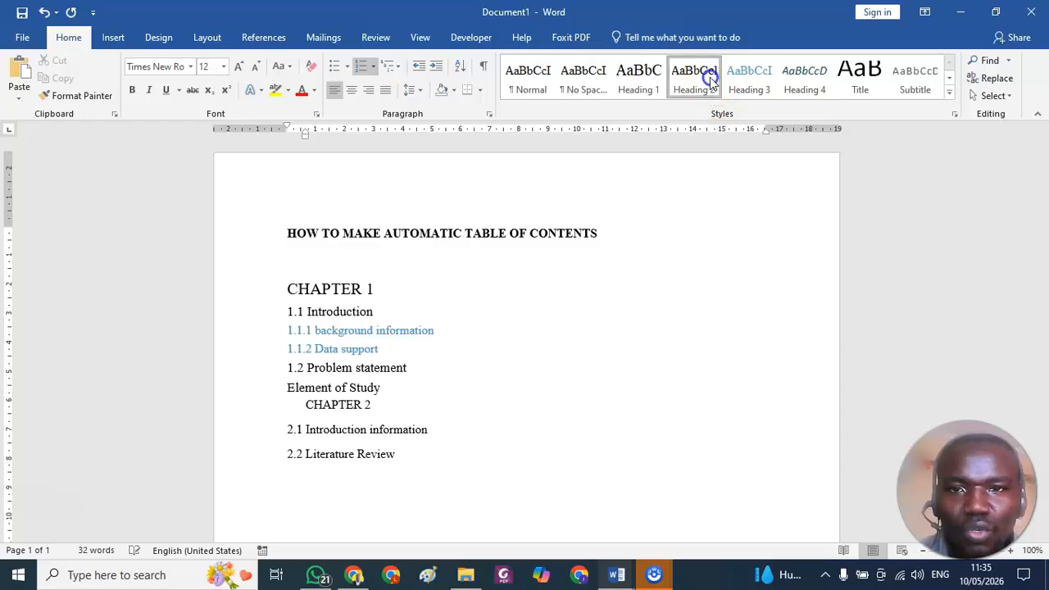
left_click(288, 387)
type("1.3")
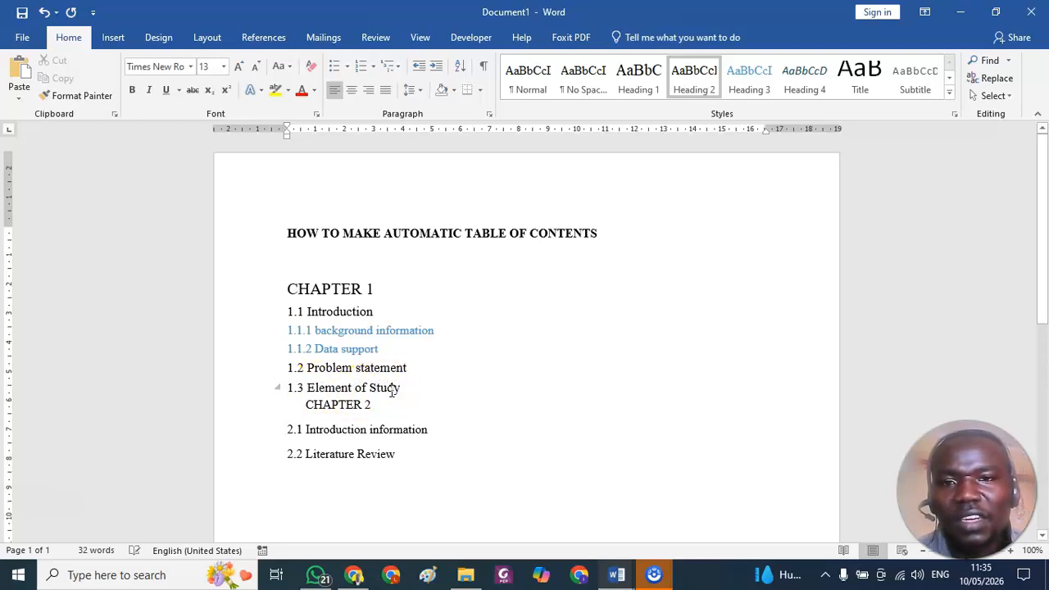
Apply Heading 1 to the CHAPTER 2 line and Heading 2 to the 2.1 Introduction information line.
left_click(336, 404)
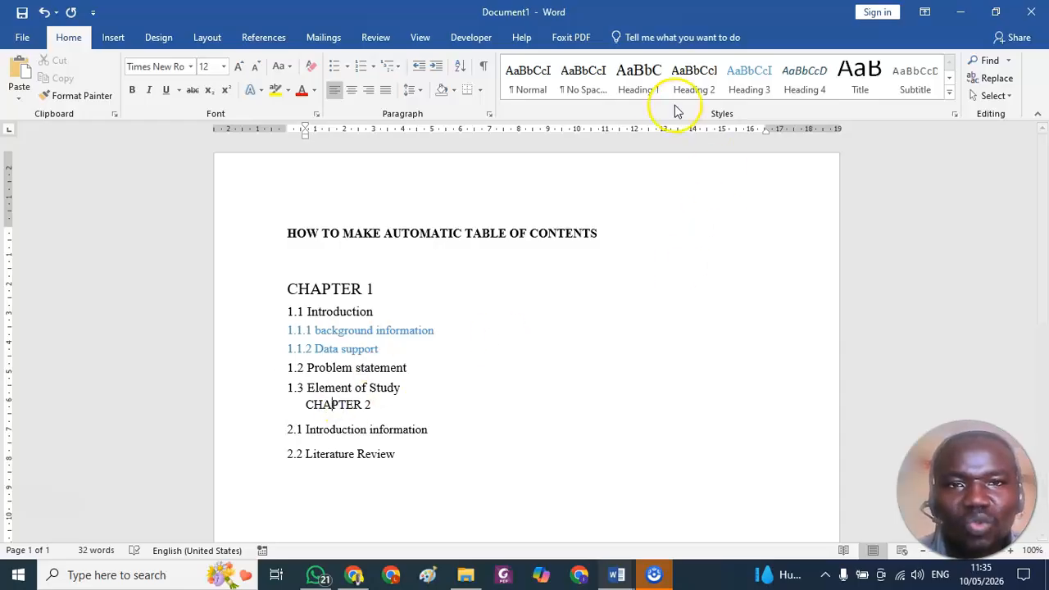
left_click(643, 84)
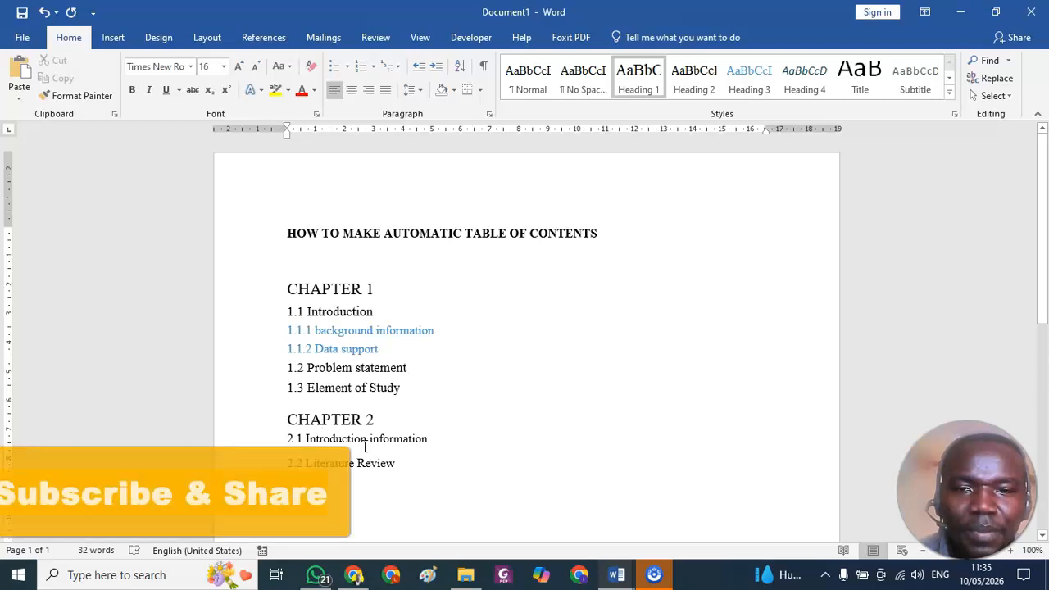
left_click(347, 442)
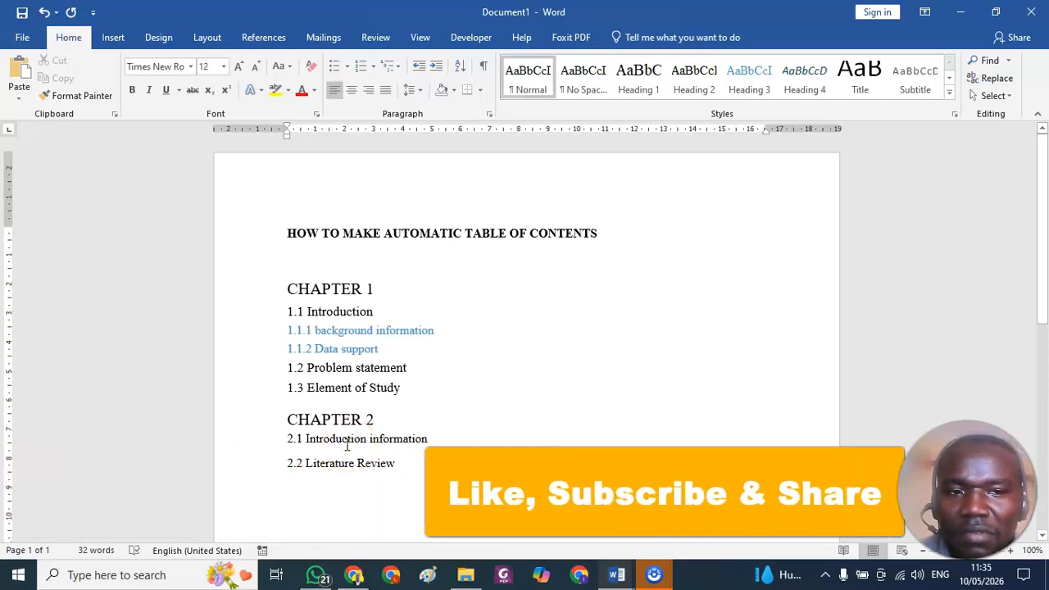
left_click(305, 439)
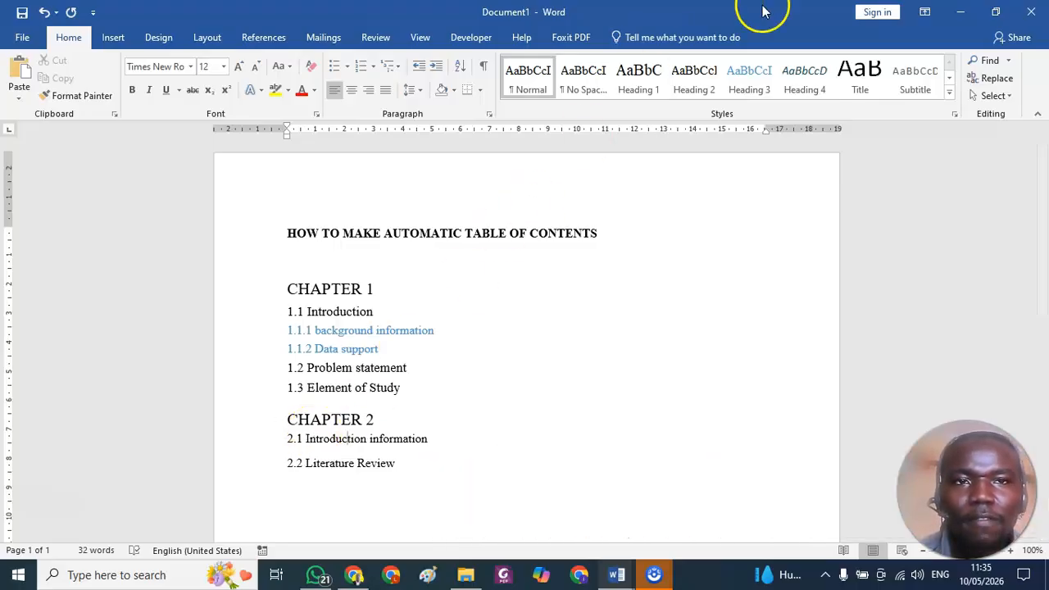
left_click(703, 90)
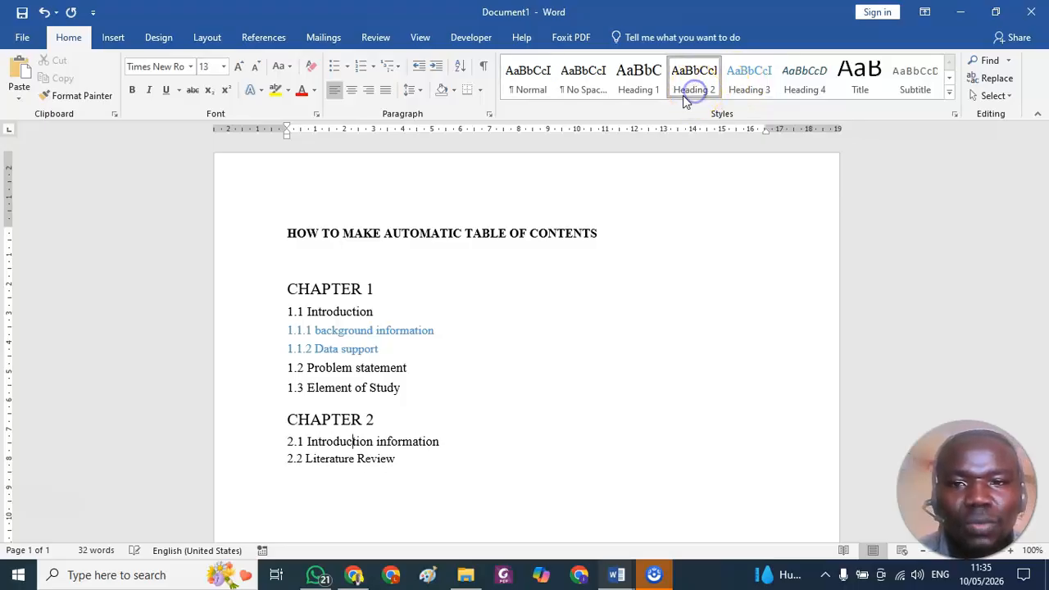
Apply Heading 2 to the 2.2 Literature Review line under CHAPTER 2.
left_click(342, 455)
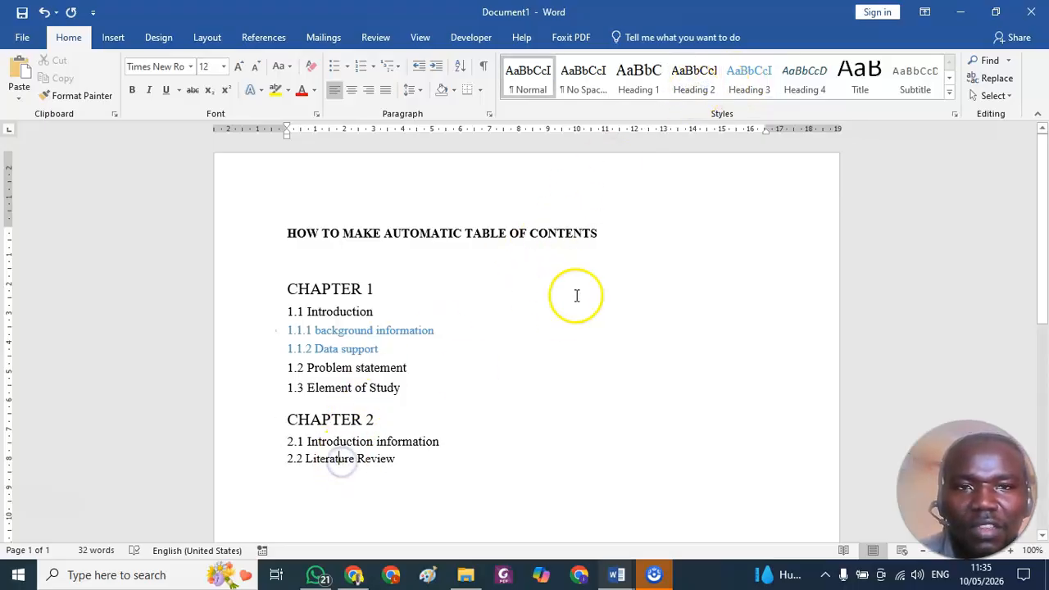
left_click(701, 88)
left_click(701, 87)
left_click(427, 463)
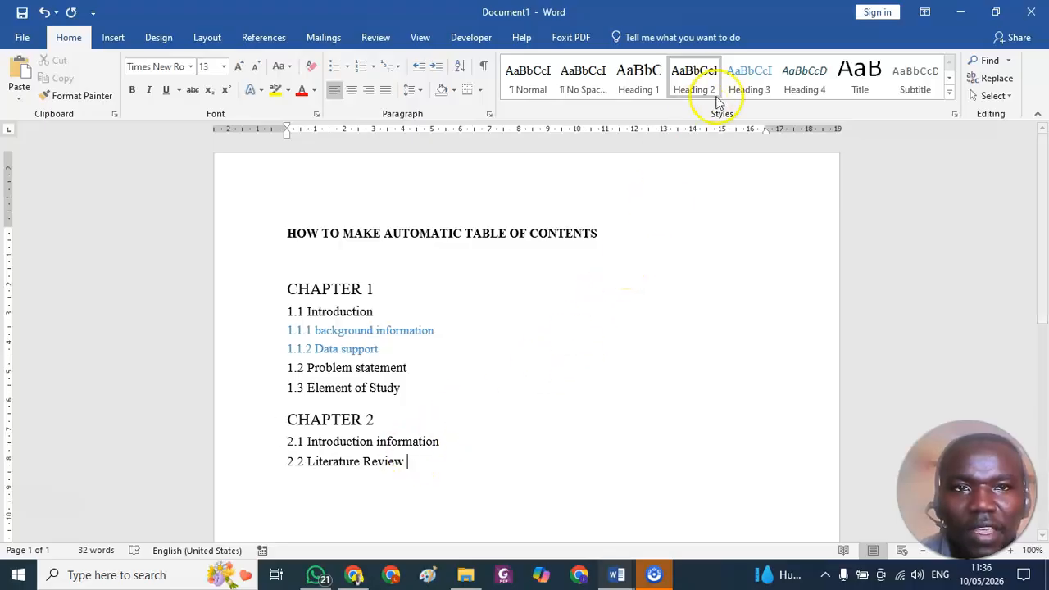
Modify the Heading 2 style so that its text is bold.
right_click(683, 82)
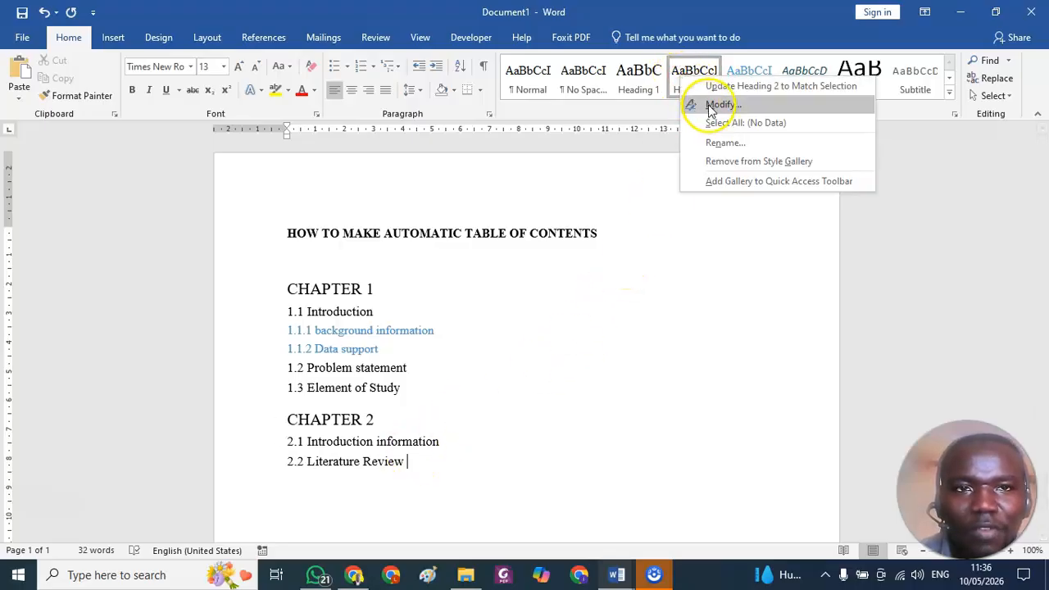
left_click(695, 106)
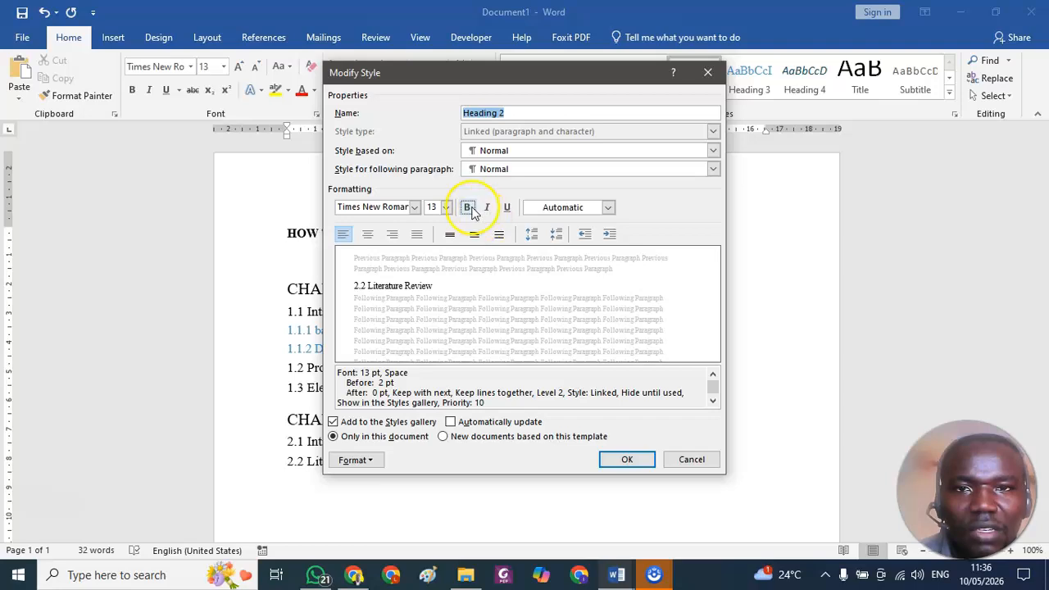
left_click(468, 207)
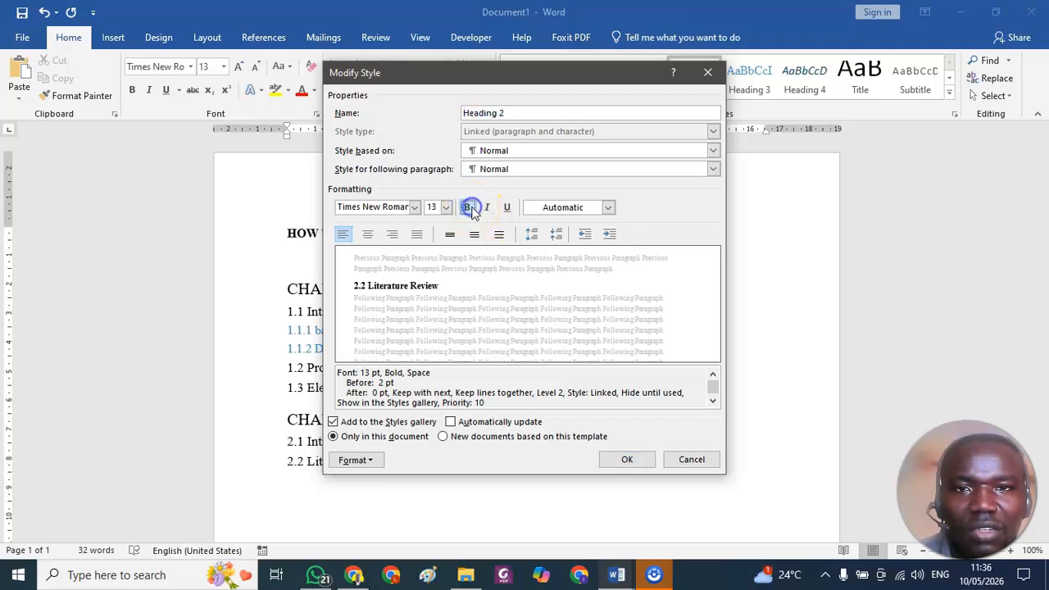
left_click(626, 460)
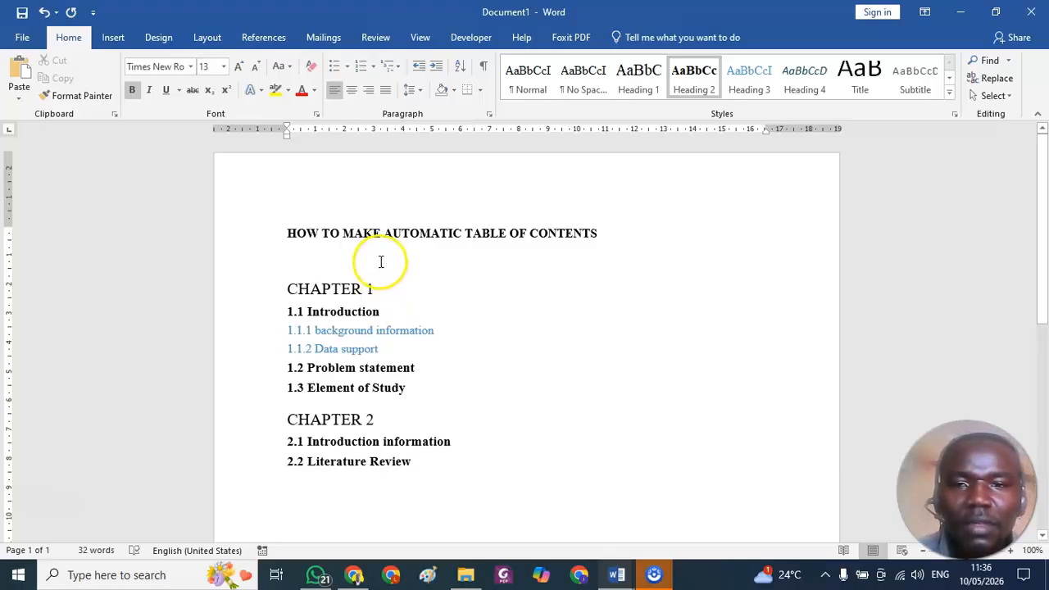
Try bold formatting directly on the CHAPTER 1 line and undo it.
left_click(336, 288)
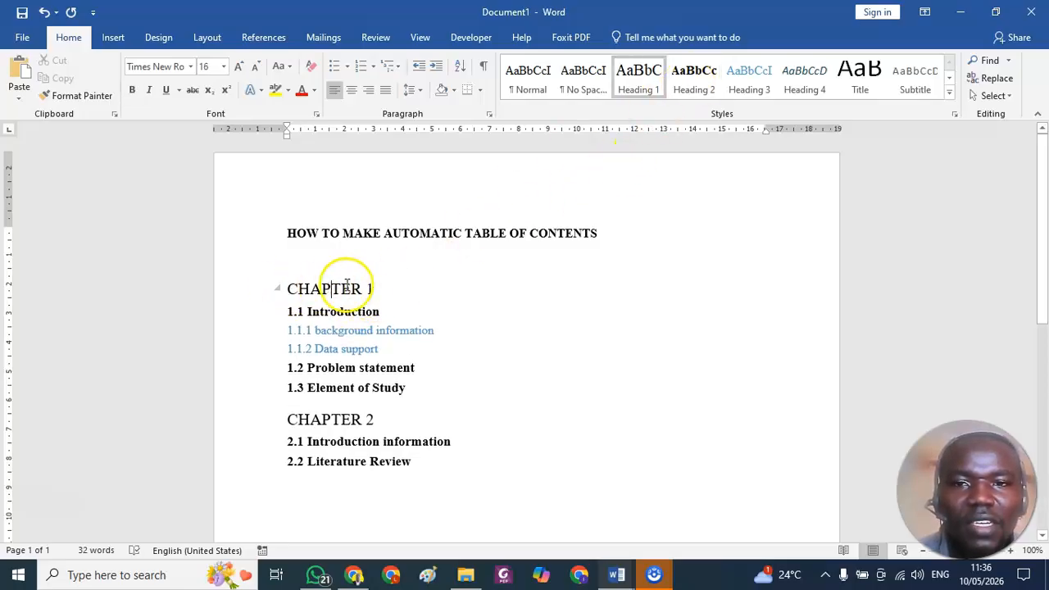
left_click_drag(382, 288, 283, 287)
left_click(292, 257)
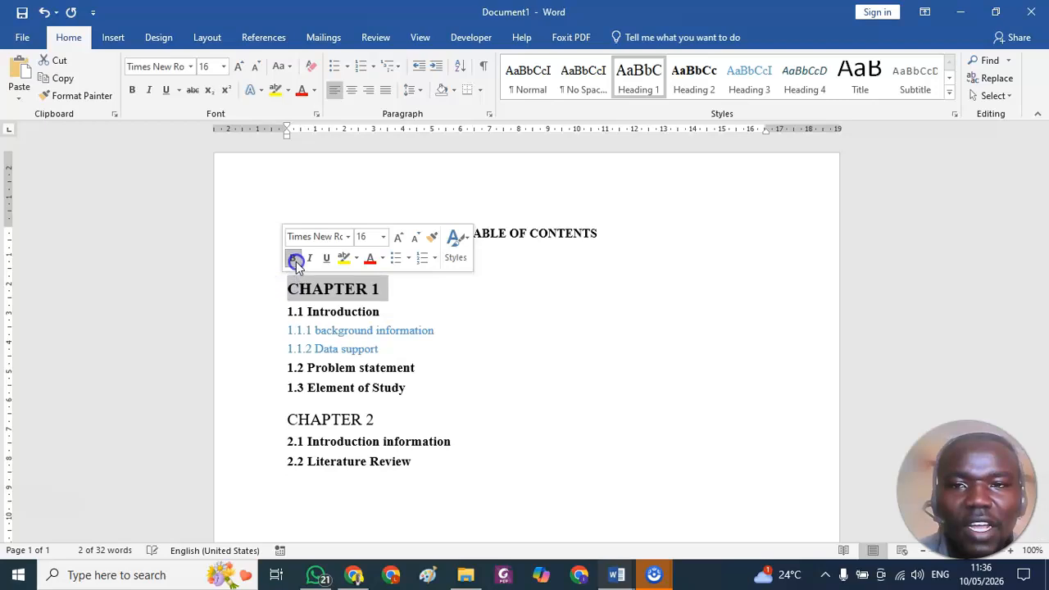
left_click(402, 282)
key("ctrl+z")
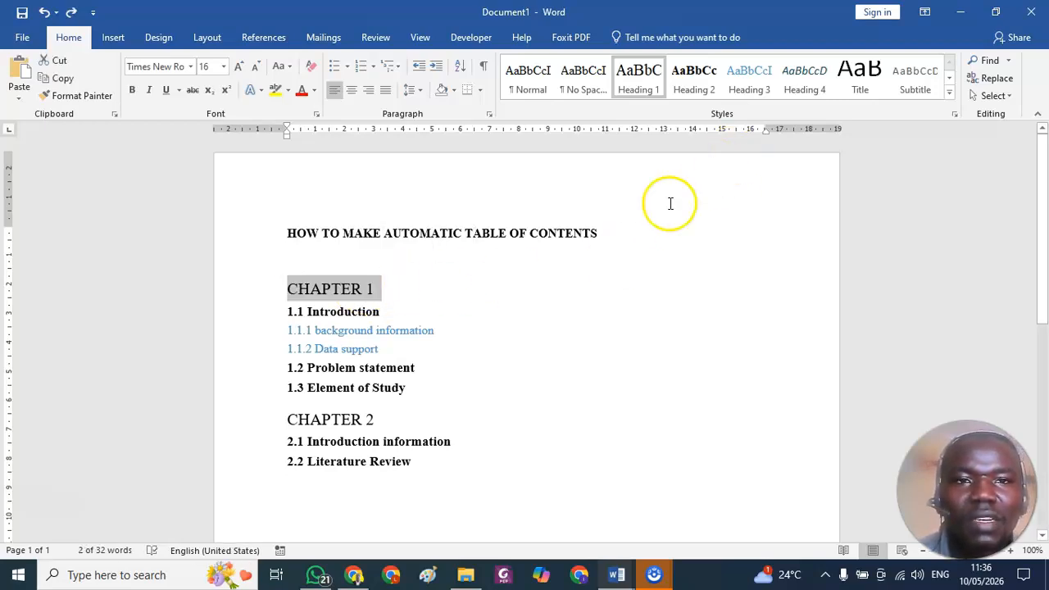
Modify the Heading 1 style so that its text is bold.
left_click(592, 296)
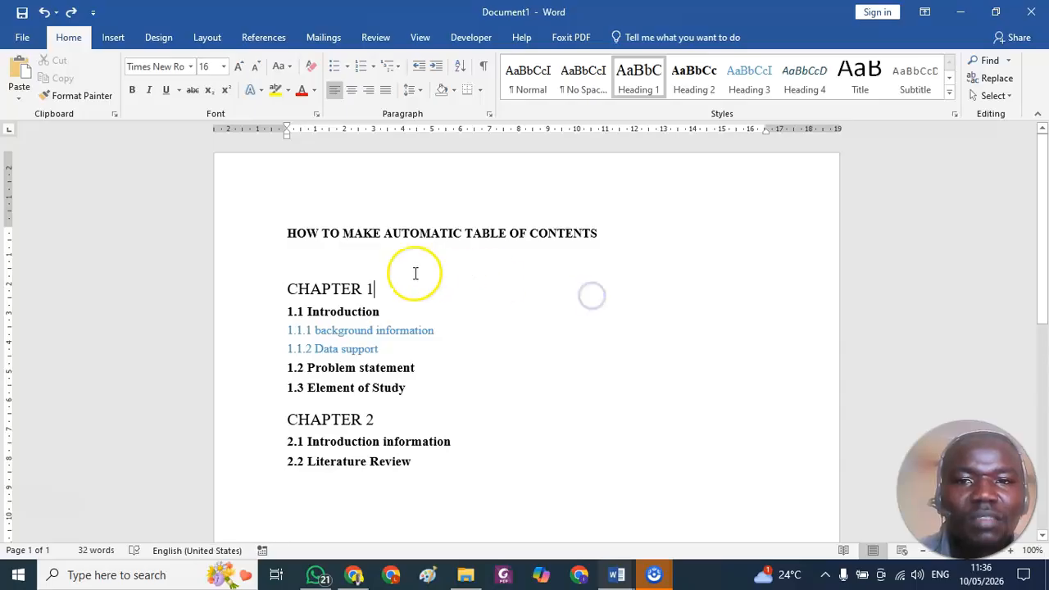
right_click(646, 82)
left_click(685, 113)
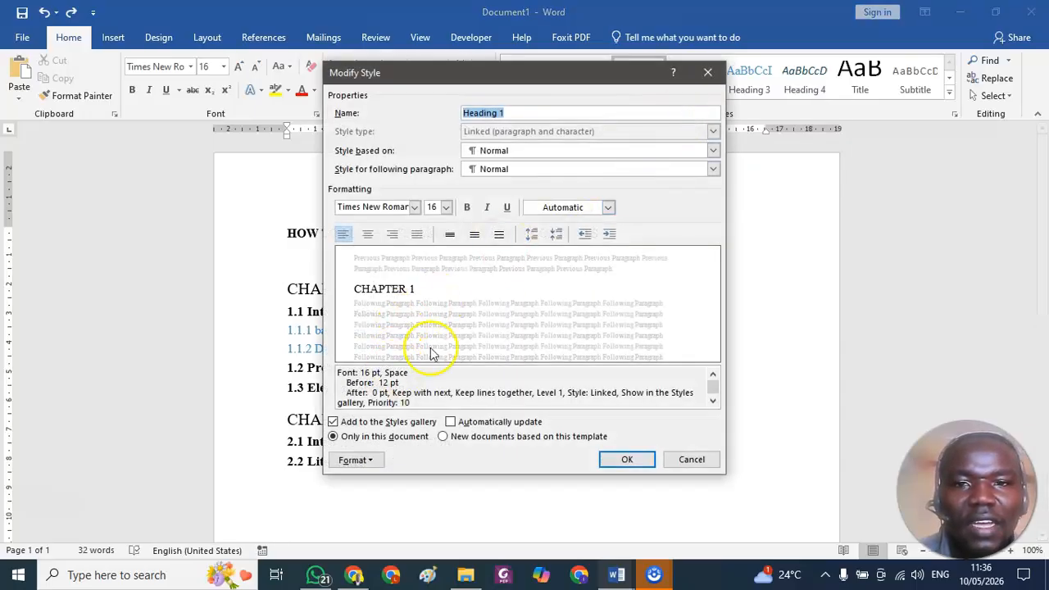
left_click(468, 207)
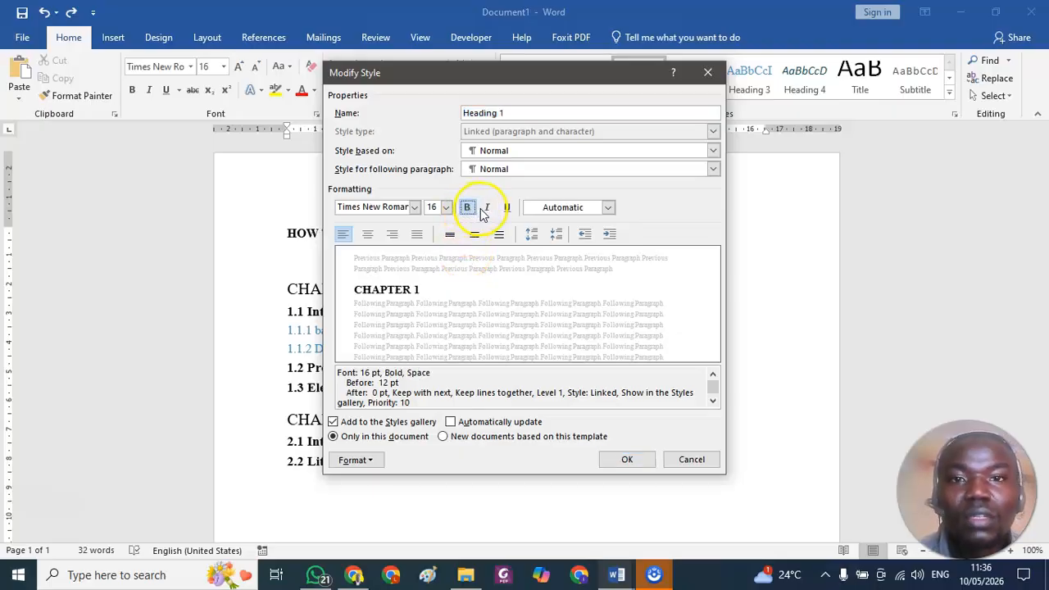
left_click(635, 459)
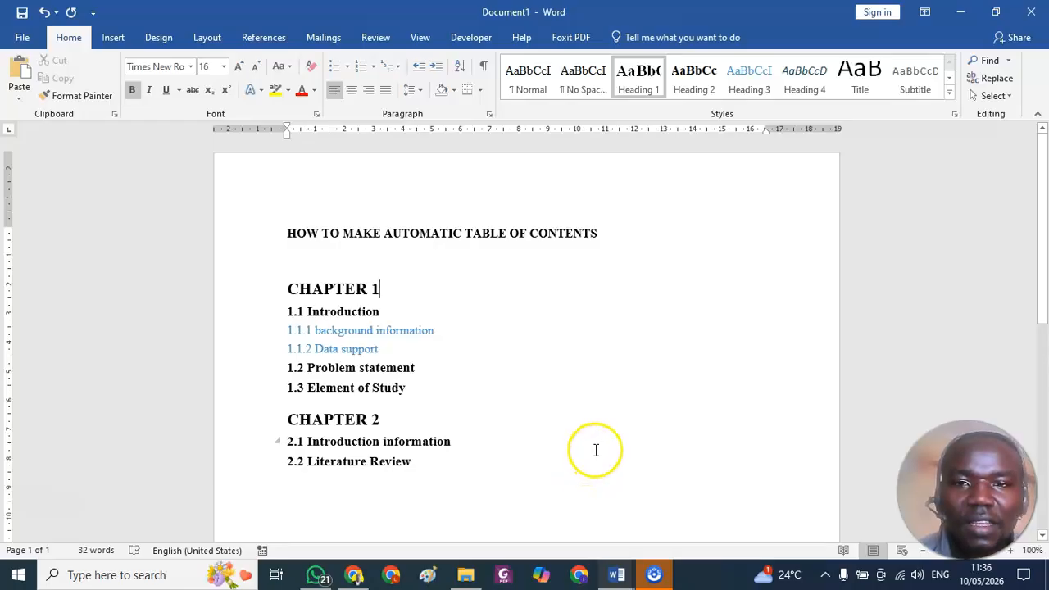
Add the lines 2.2.1 International View and 2.2.2 National View below 2.2 Literature Review and apply Heading 3 to both.
left_click(446, 465)
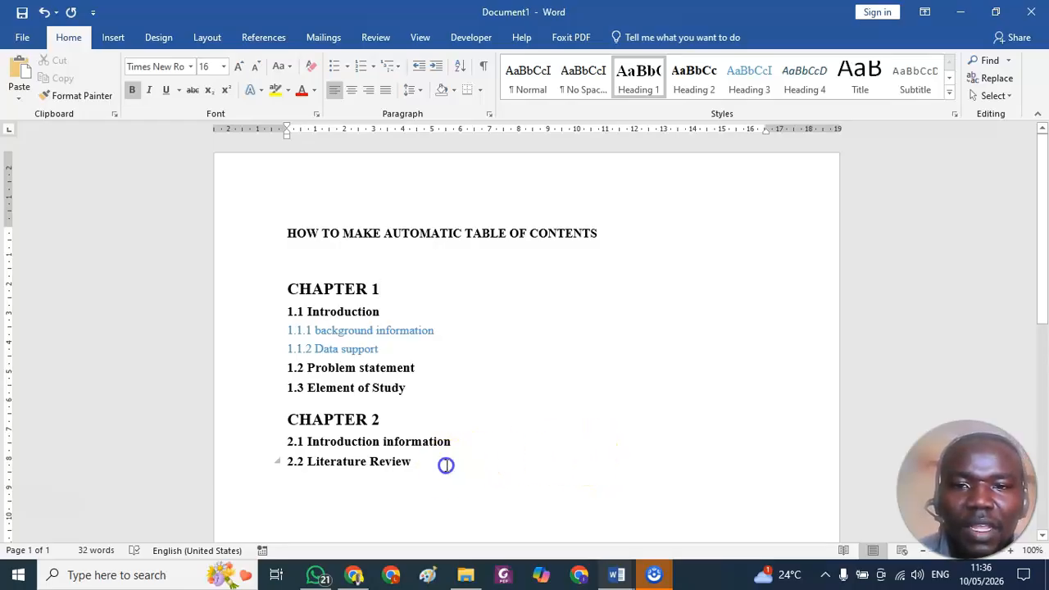
key("Return")
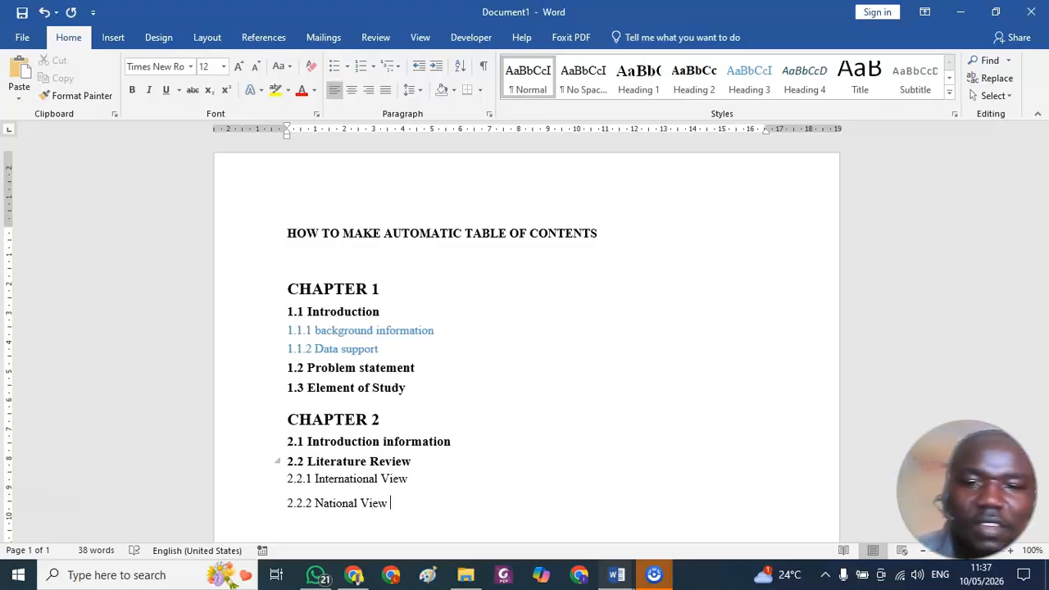
left_click(355, 477)
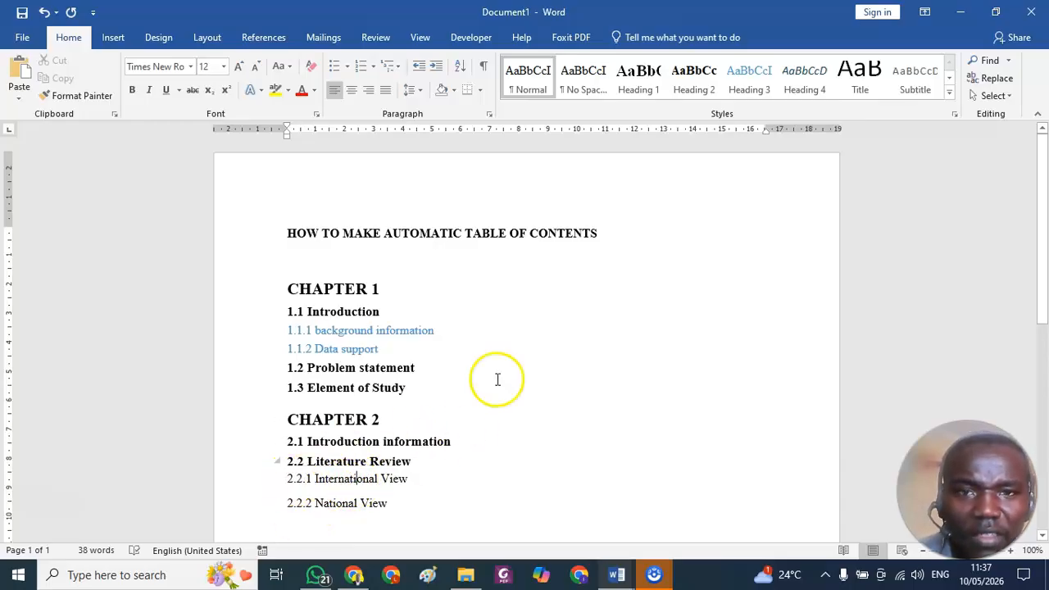
left_click(749, 78)
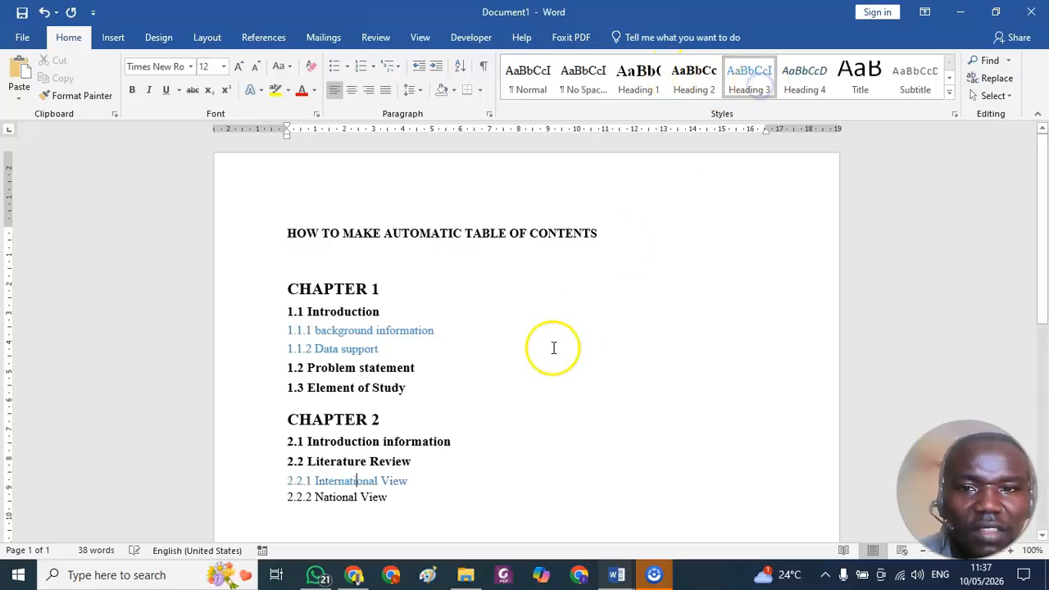
left_click(339, 497)
left_click(760, 81)
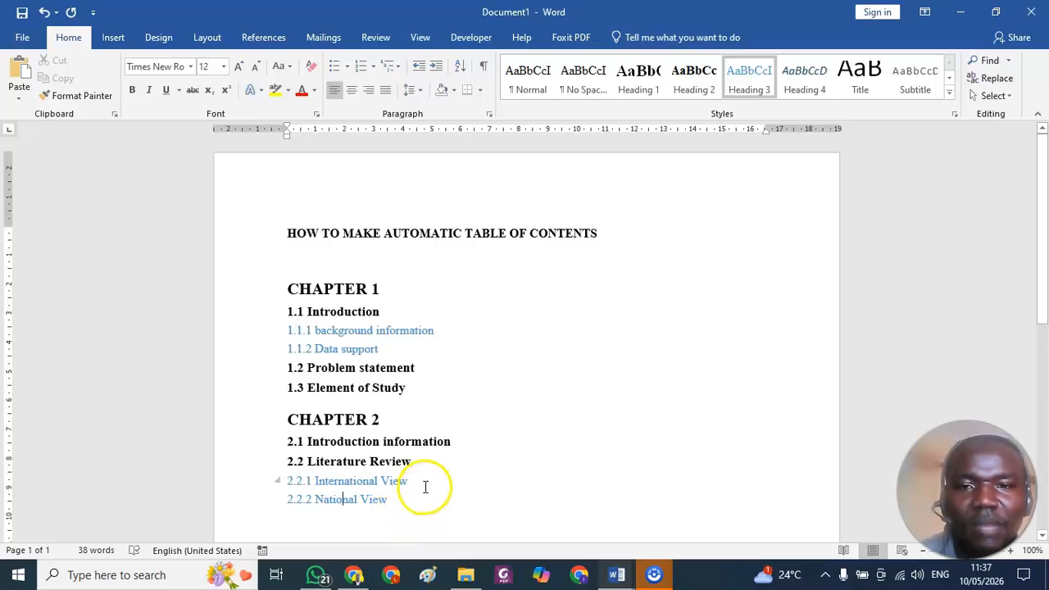
Insert a block of blank lines after the 1.3 Element of Study line to separate it from CHAPTER 2.
scroll(426, 487, "down", 1)
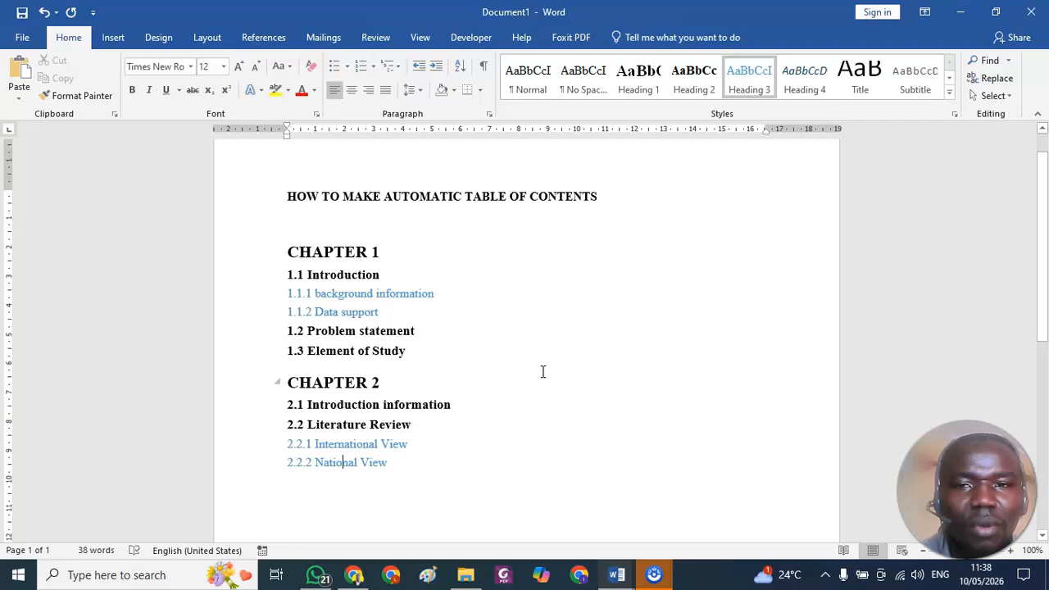
left_click(414, 354)
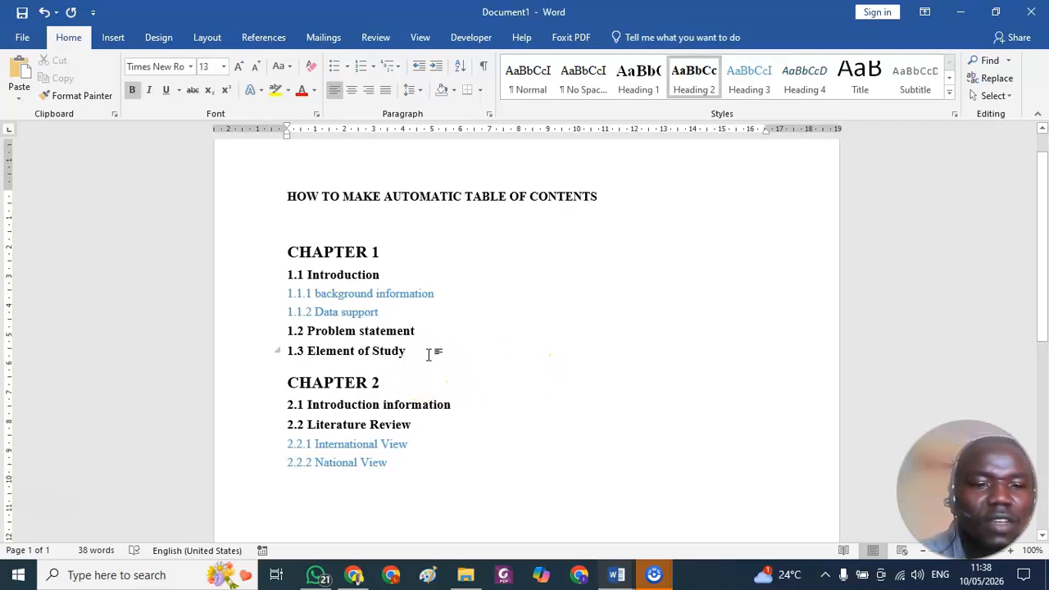
key("Return")
Add space between the document title and CHAPTER 1 so that CHAPTER 1 starts on the second page.
key("Return")
key("Return")
key("Return")
key("Return")
key("Return")
key("Return")
key("Return")
key("Return")
key("Return")
key("Return")
key("Return")
key("Return")
key("Return")
key("Return")
key("Return")
key("Return")
key("Return")
key("Return")
key("Return")
scroll(332, 393, "up", 8)
left_click(326, 265)
key("Return")
key("Return")
key("Return")
key("Return")
key("Return")
key("Return")
key("Return")
key("Return")
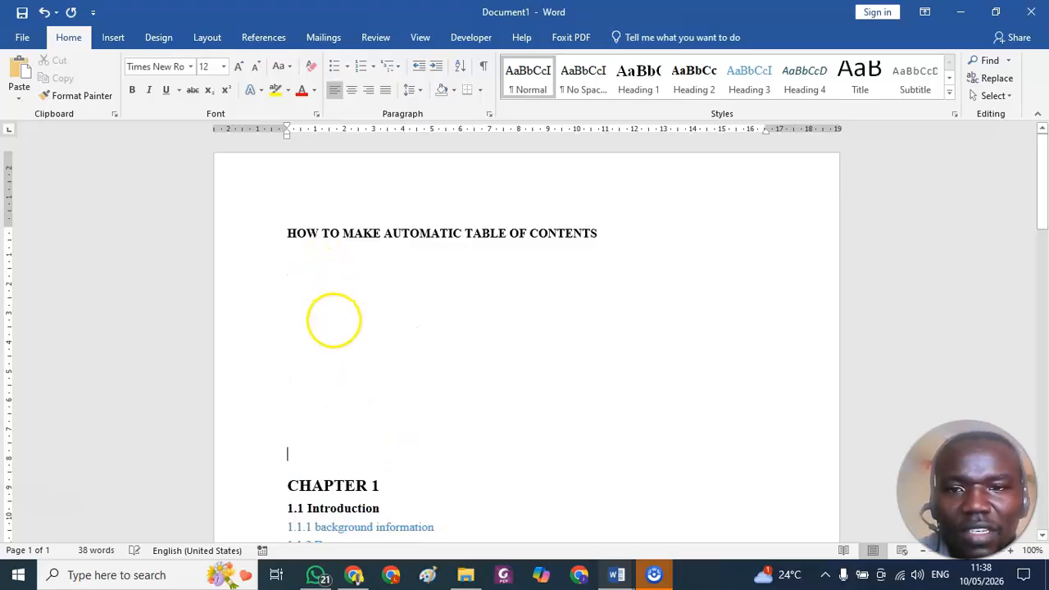
scroll(333, 320, "down", 5)
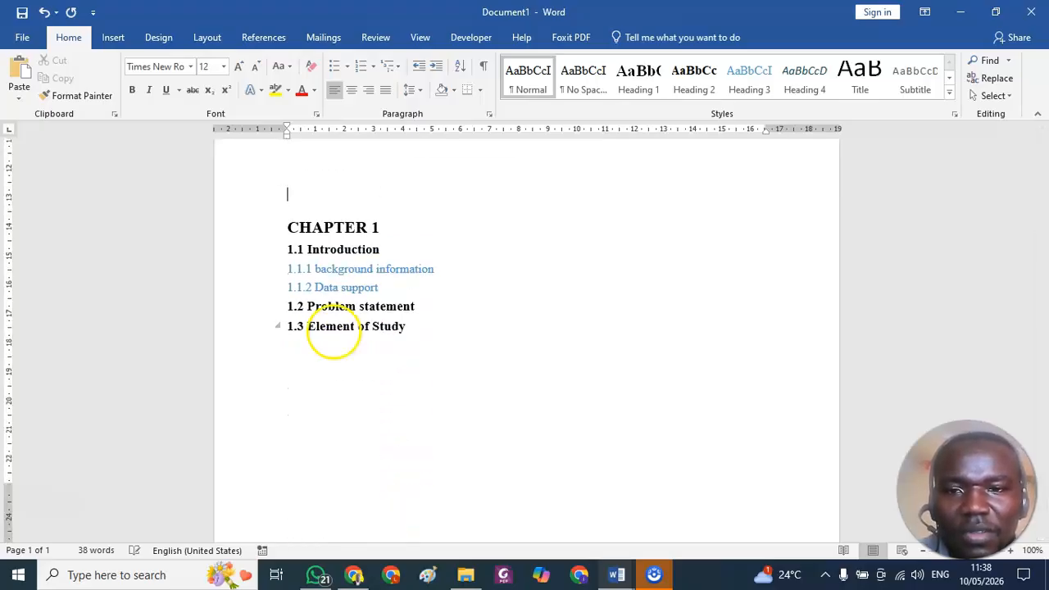
scroll(334, 334, "down", 3)
scroll(336, 335, "up", 3)
scroll(336, 335, "down", 2)
key("ctrl+Return")
scroll(351, 346, "down", 12)
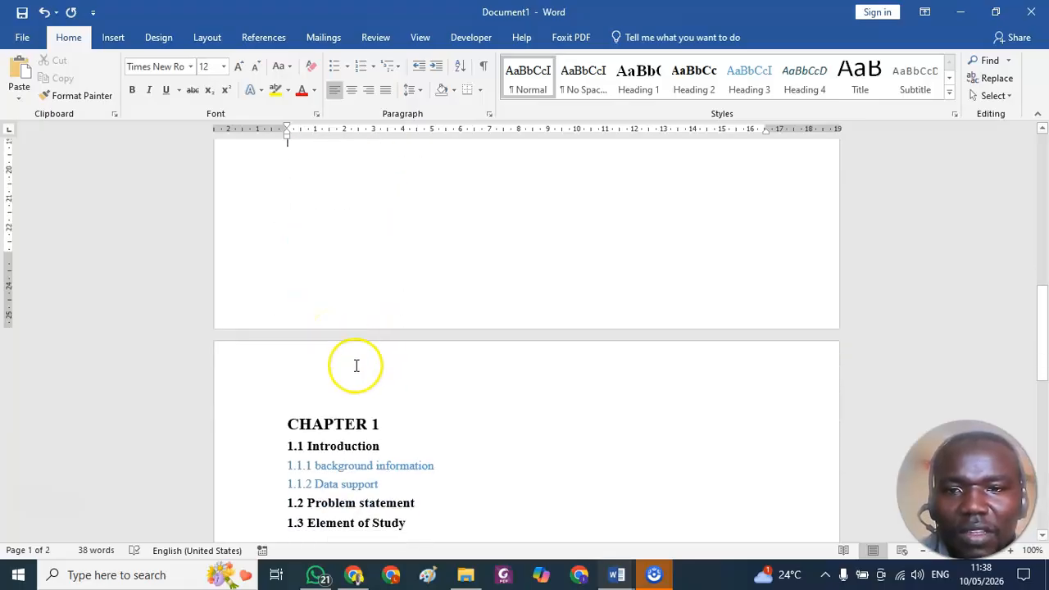
Push CHAPTER 2 and its subsections down so that they start on the third page.
scroll(344, 373, "up", 15)
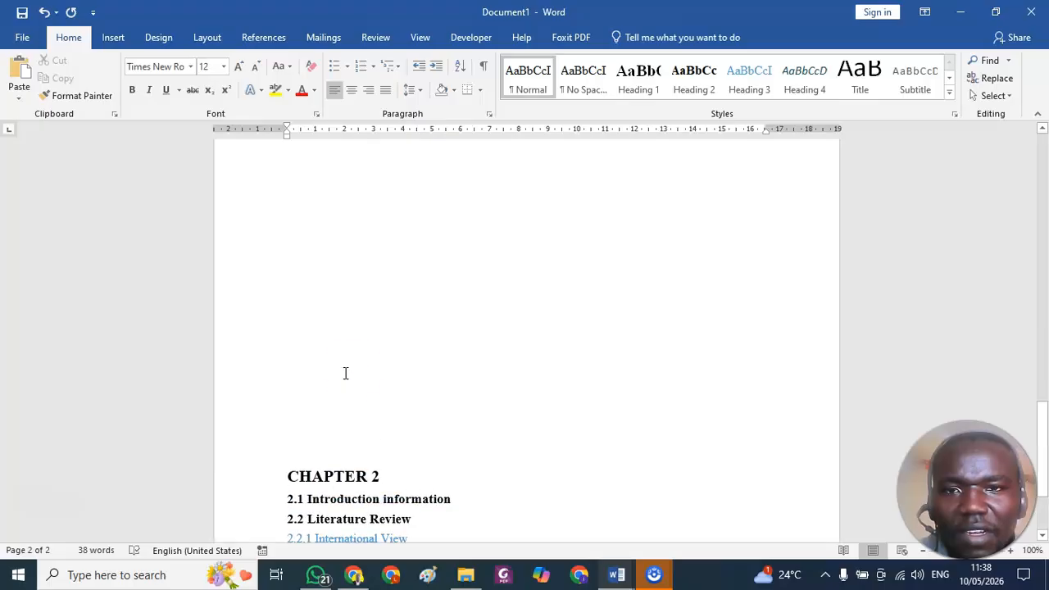
left_click(341, 408)
key("ctrl+Return")
scroll(342, 409, "down", 7)
scroll(341, 410, "down", 2)
left_click(336, 416)
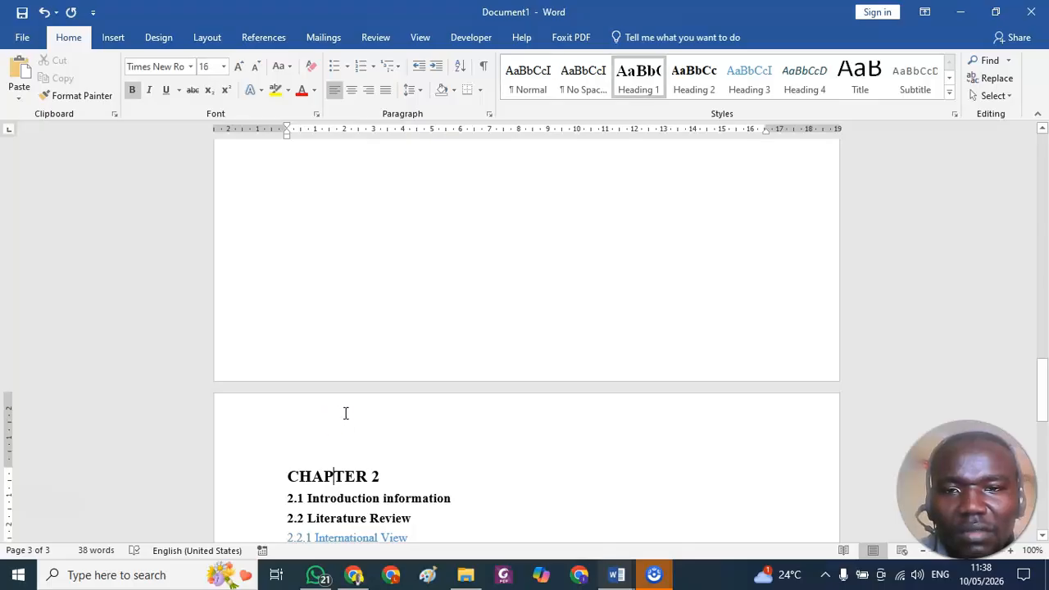
Insert page numbers at the bottom of the pages in the centred Plain Number 2 style.
scroll(345, 413, "up", 20)
scroll(348, 393, "up", 5)
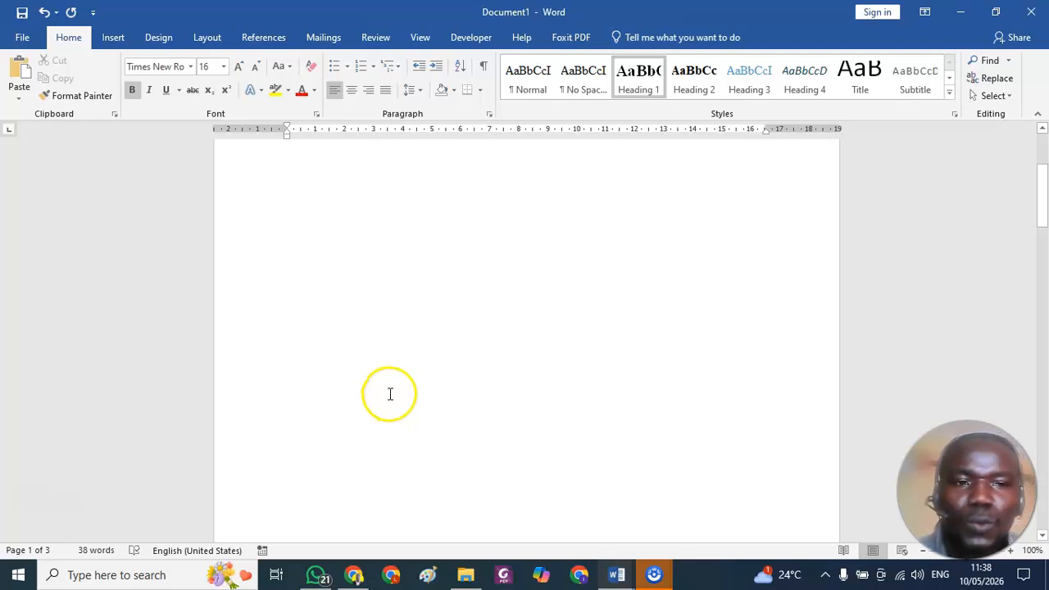
left_click(108, 37)
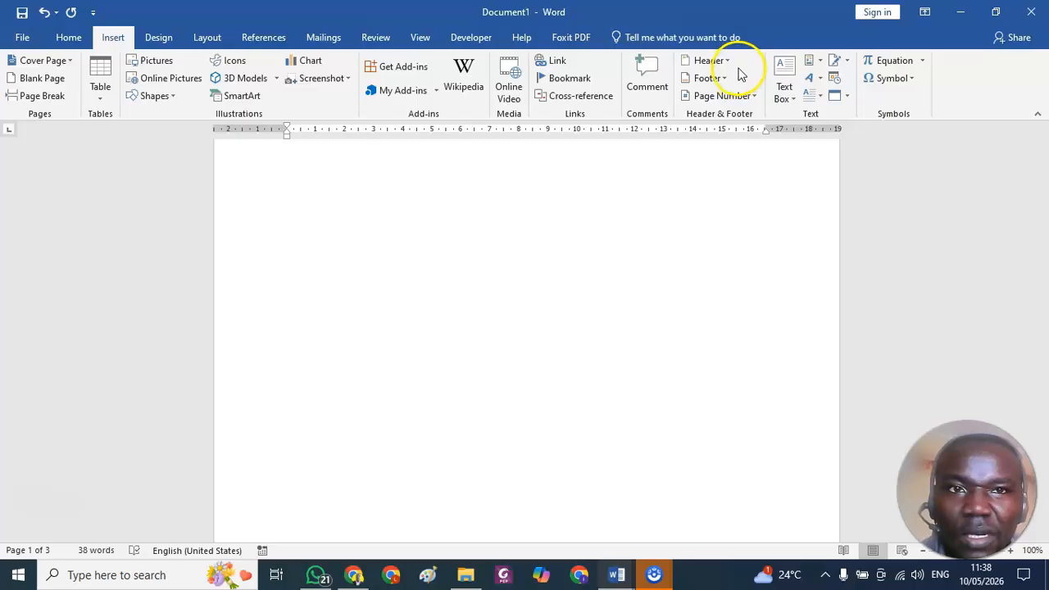
left_click(752, 96)
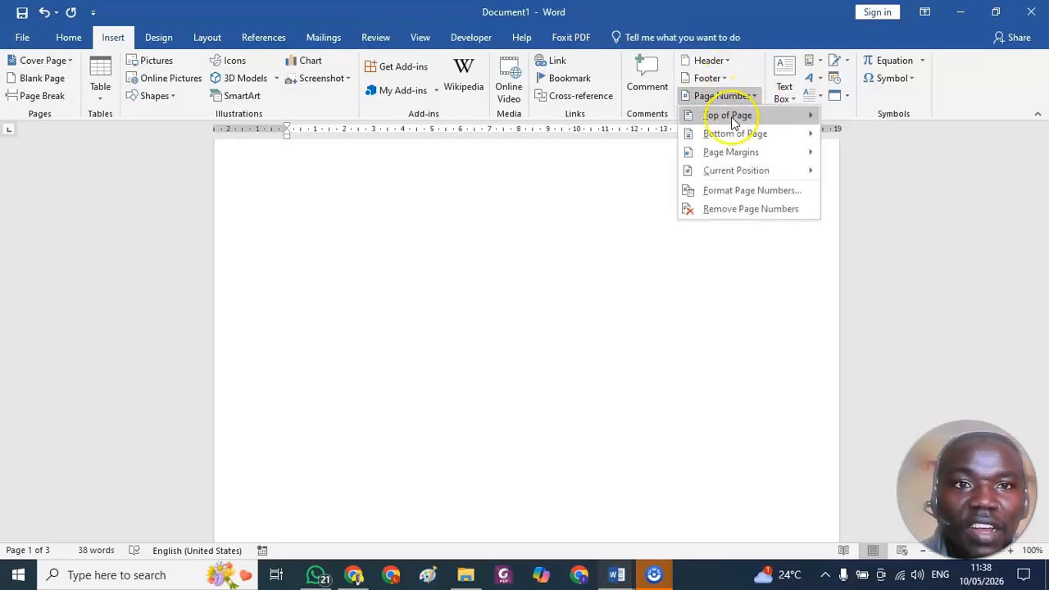
left_click(731, 170)
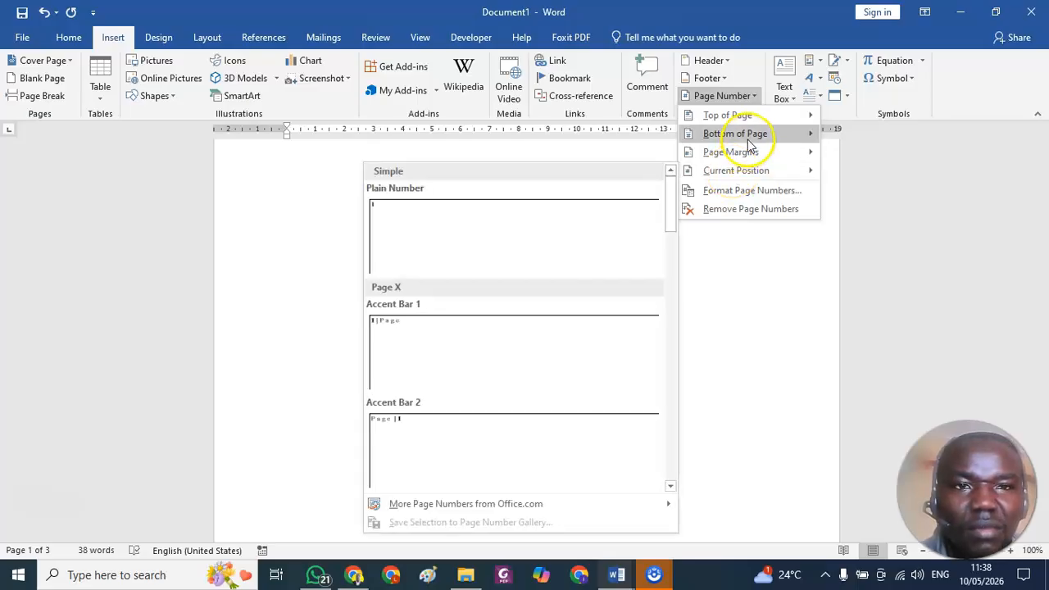
left_click(741, 134)
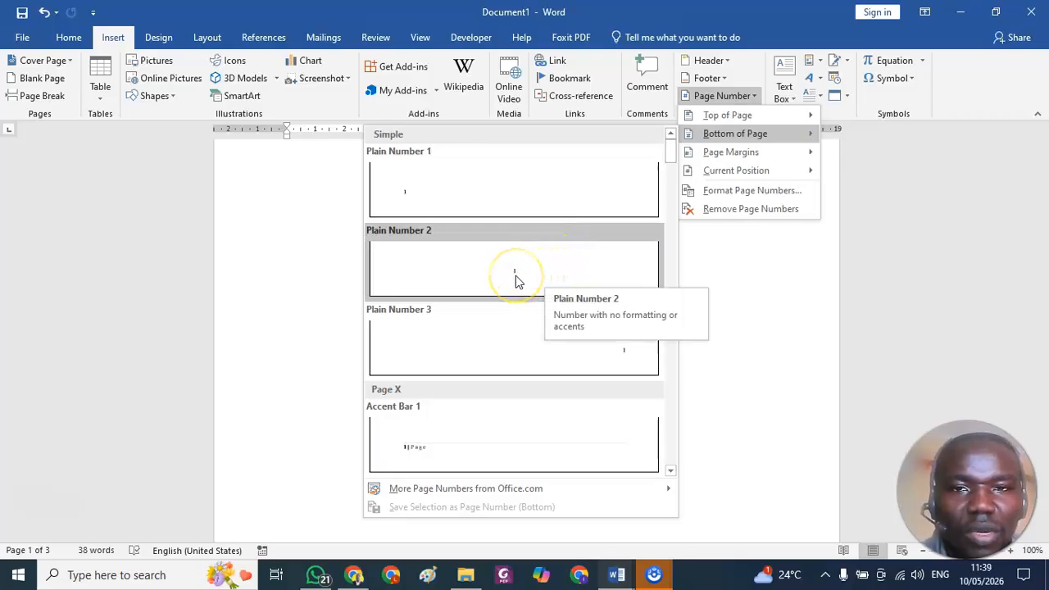
left_click(515, 281)
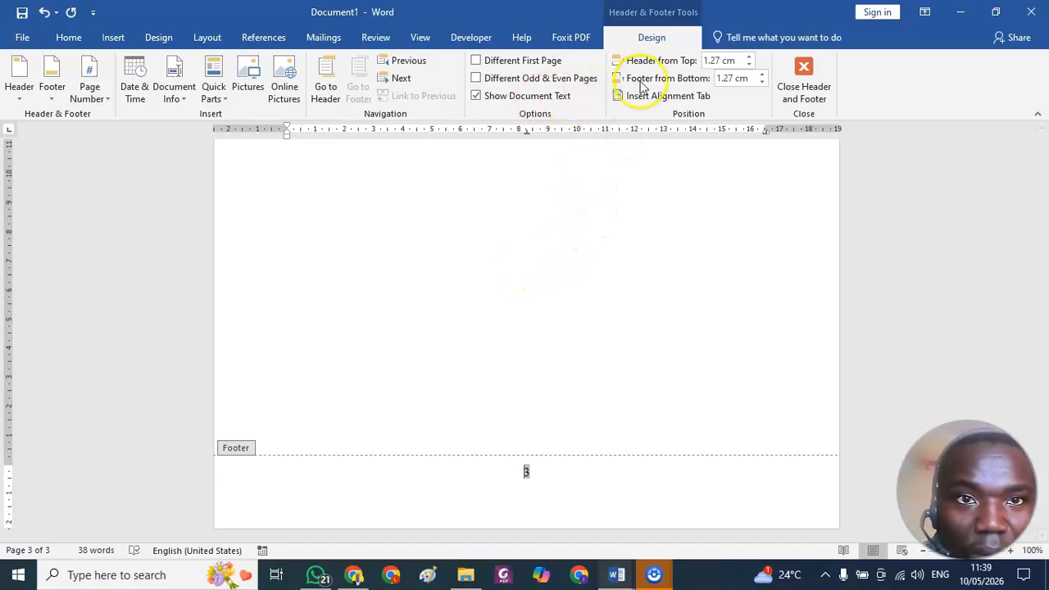
Turn on Different First Page to leave the title page unnumbered, check the footers and return to the document body.
left_click(476, 61)
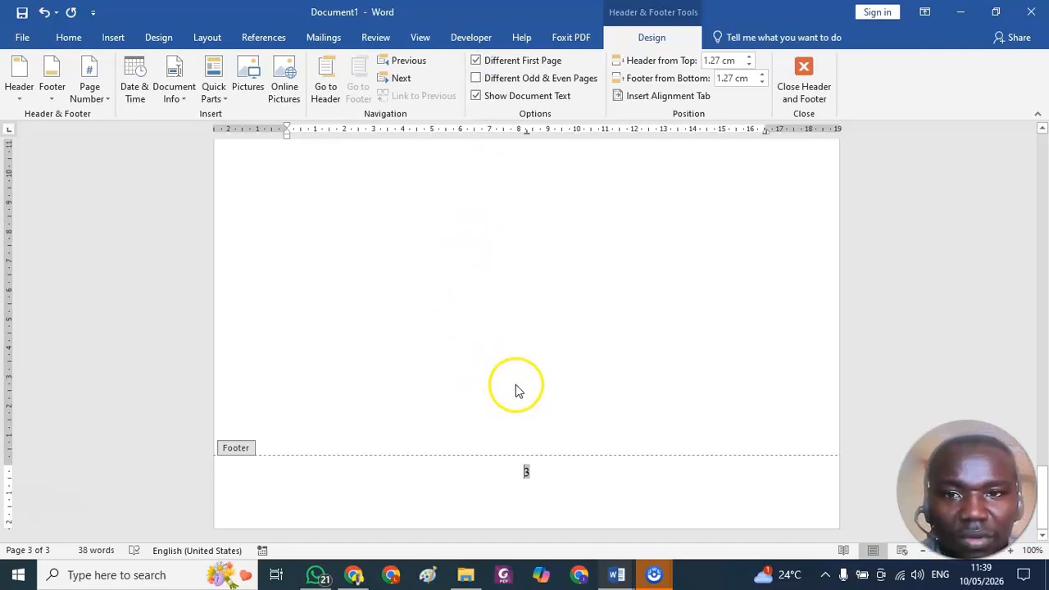
scroll(521, 386, "up", 8)
scroll(523, 387, "up", 15)
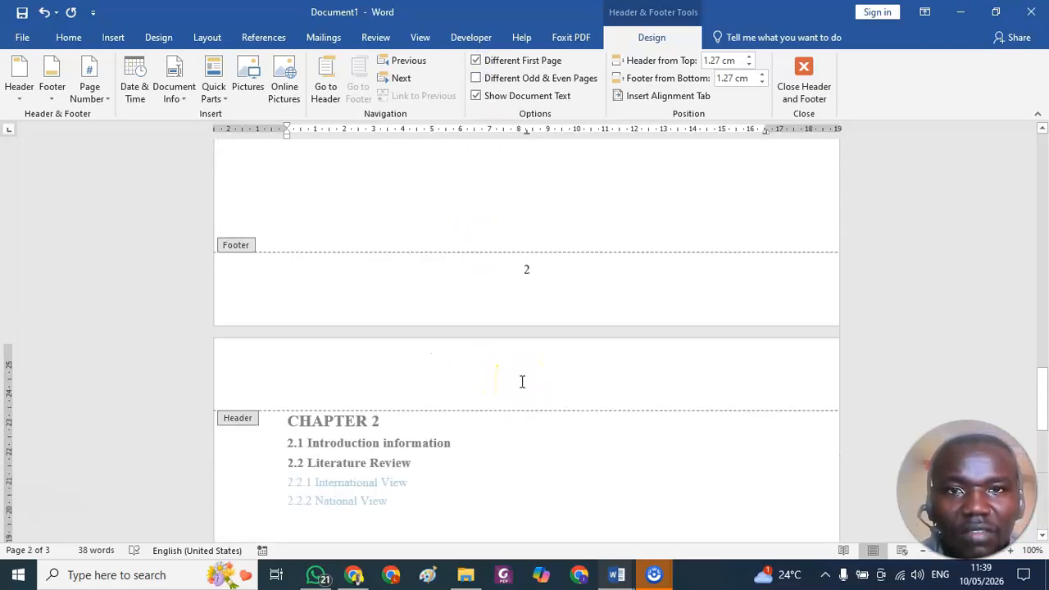
scroll(527, 385, "up", 10)
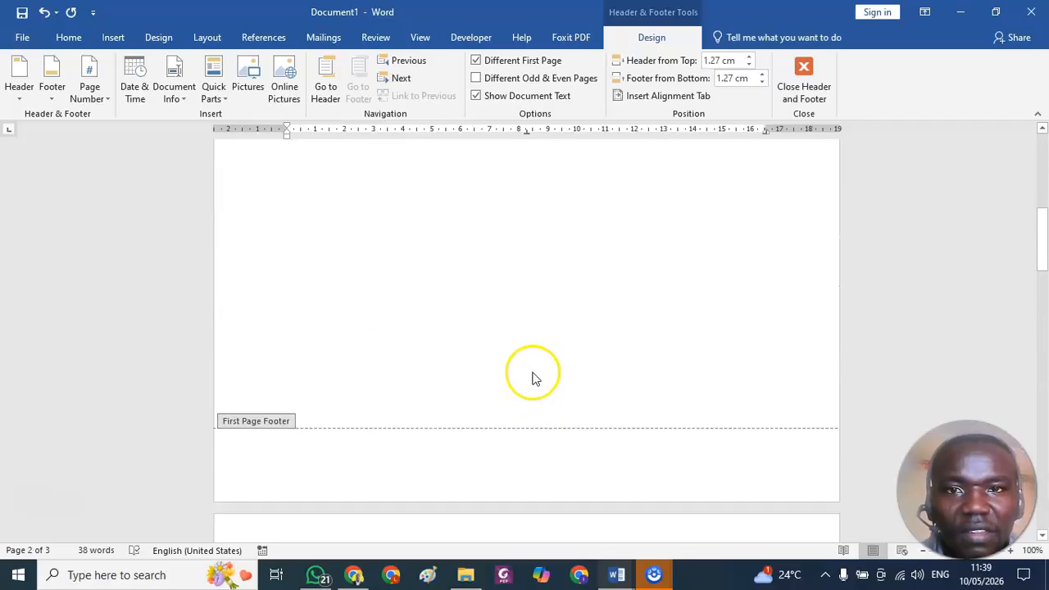
scroll(538, 331, "down", 5)
scroll(538, 332, "up", 6)
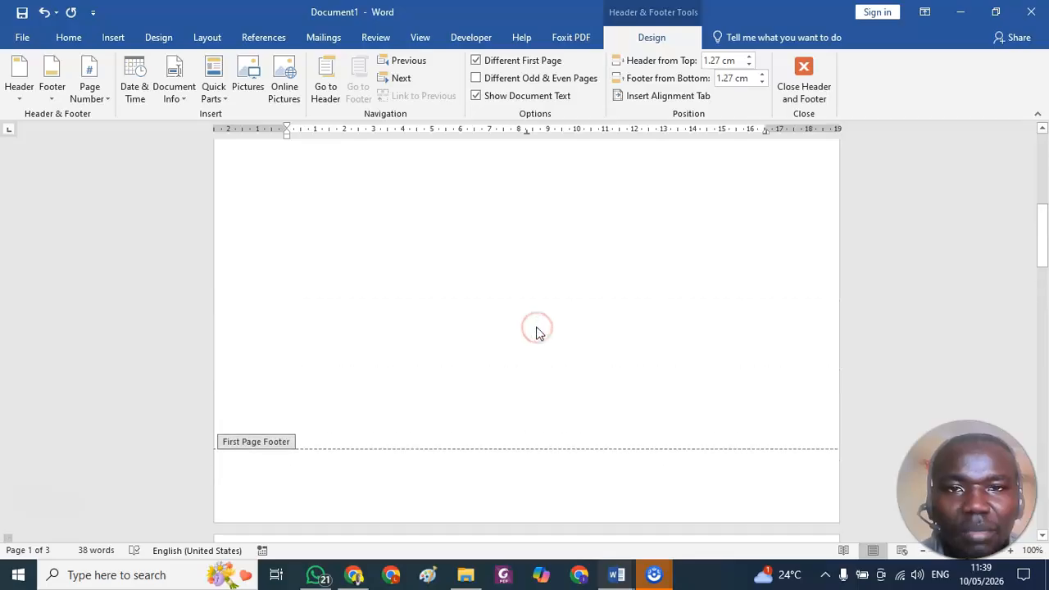
double_click(536, 330)
scroll(536, 329, "up", 1)
scroll(535, 332, "down", 7)
scroll(535, 338, "down", 3)
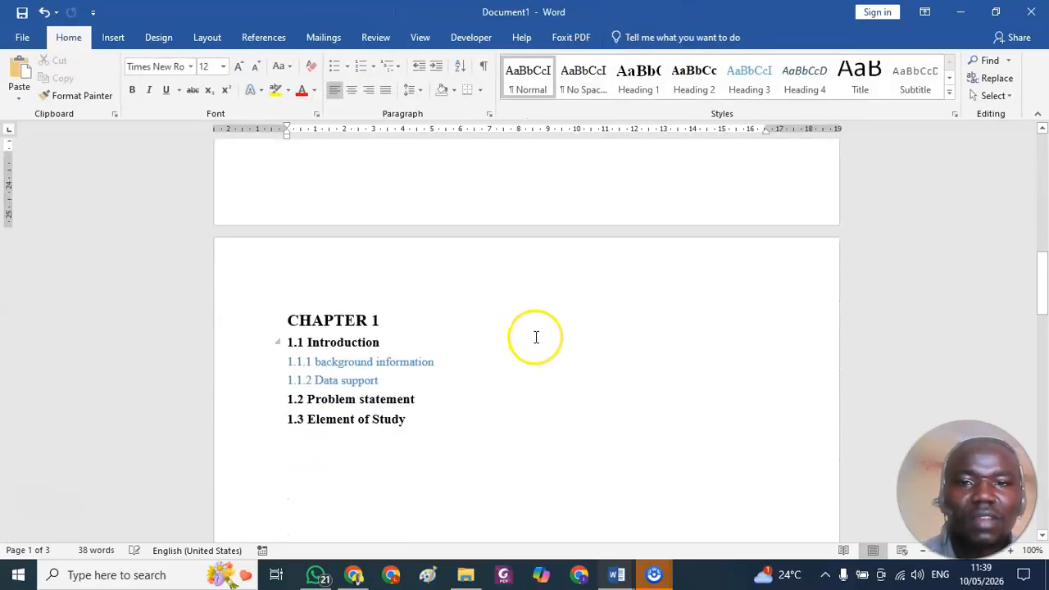
scroll(533, 337, "up", 10)
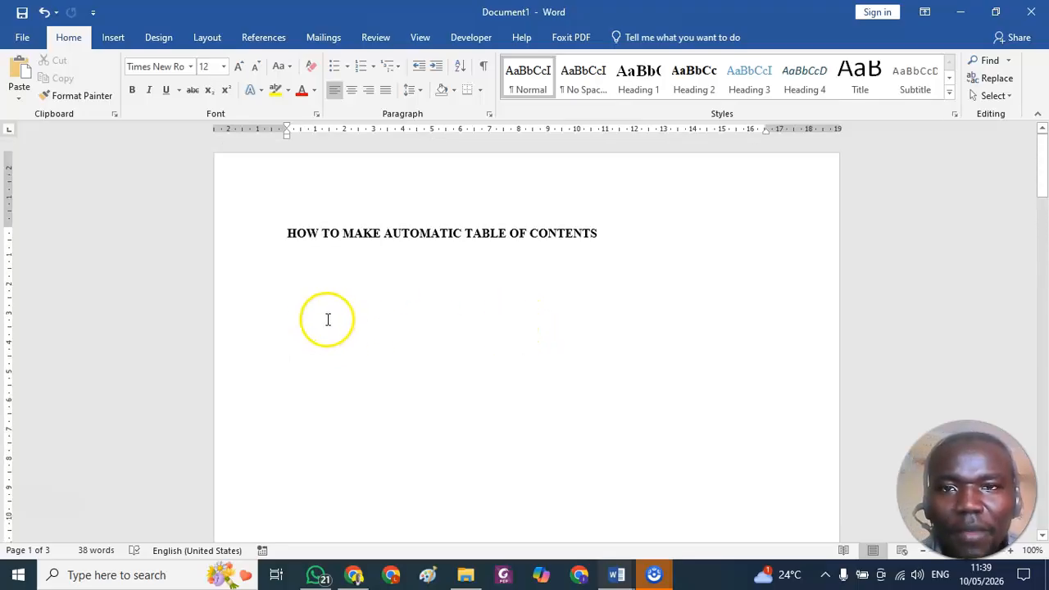
Place the insertion point on the empty line below the document title HOW TO MAKE AUTOMATIC TABLE OF CONTENTS.
left_click(295, 270)
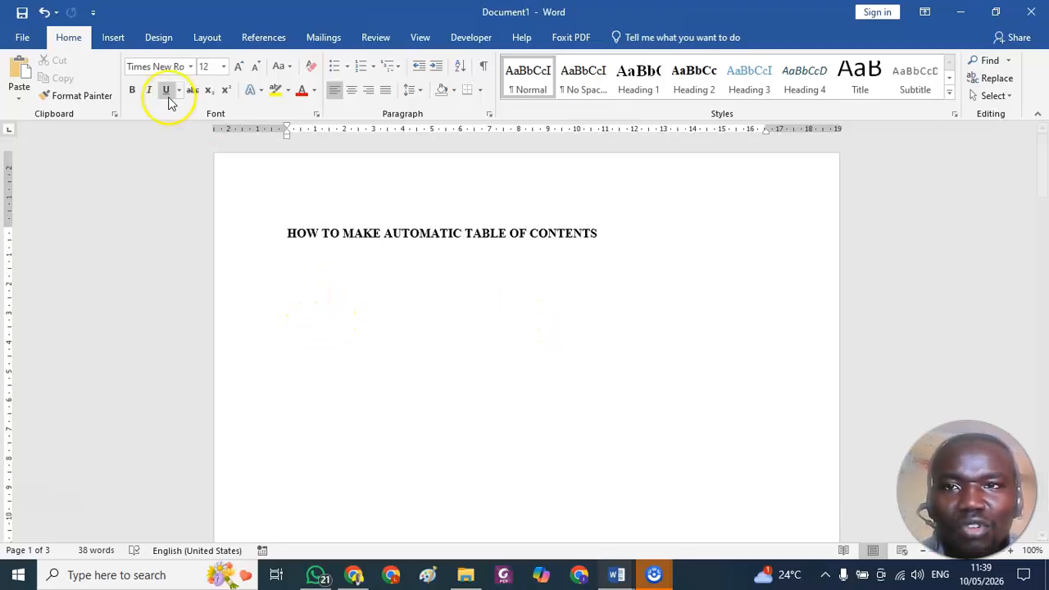
left_click(113, 38)
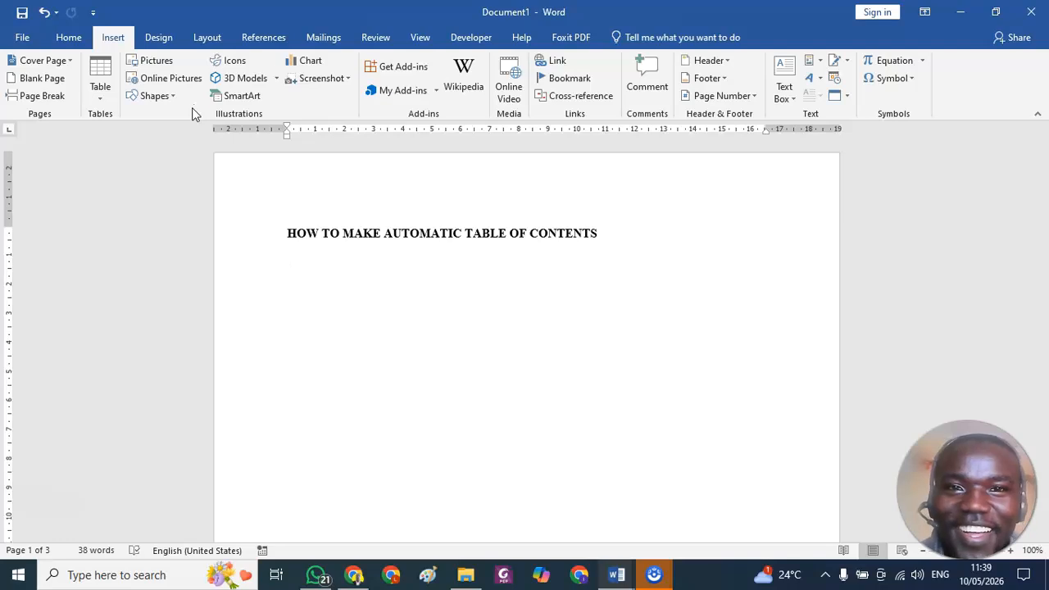
left_click(205, 39)
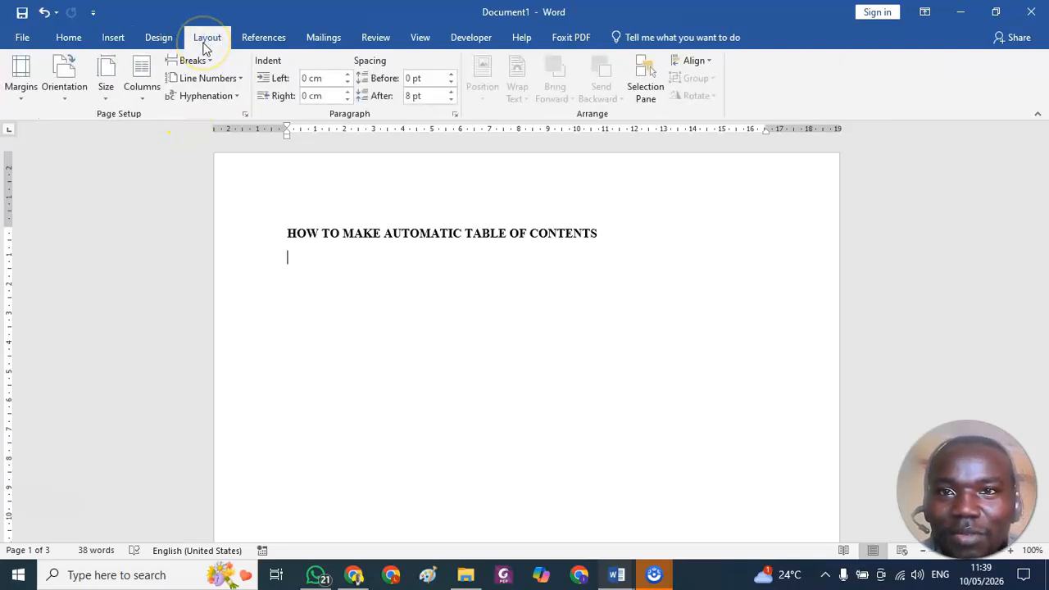
left_click(59, 39)
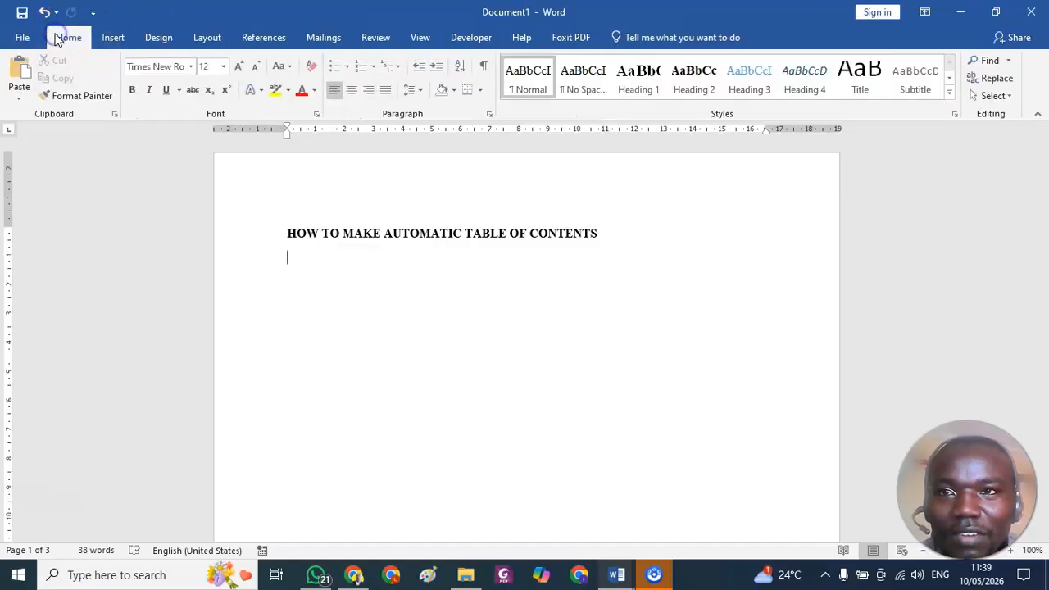
left_click(119, 37)
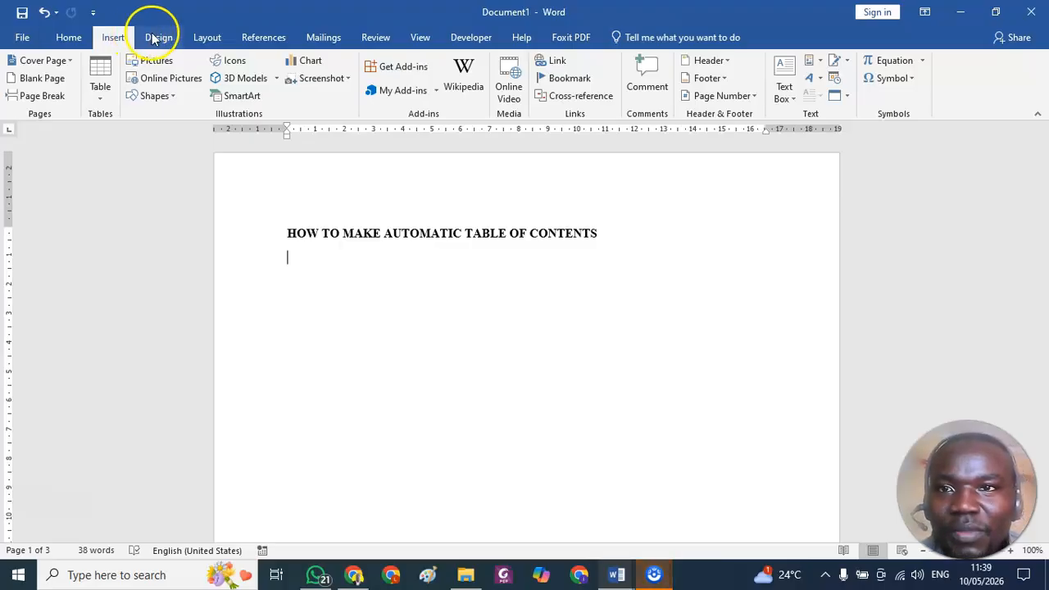
left_click(154, 38)
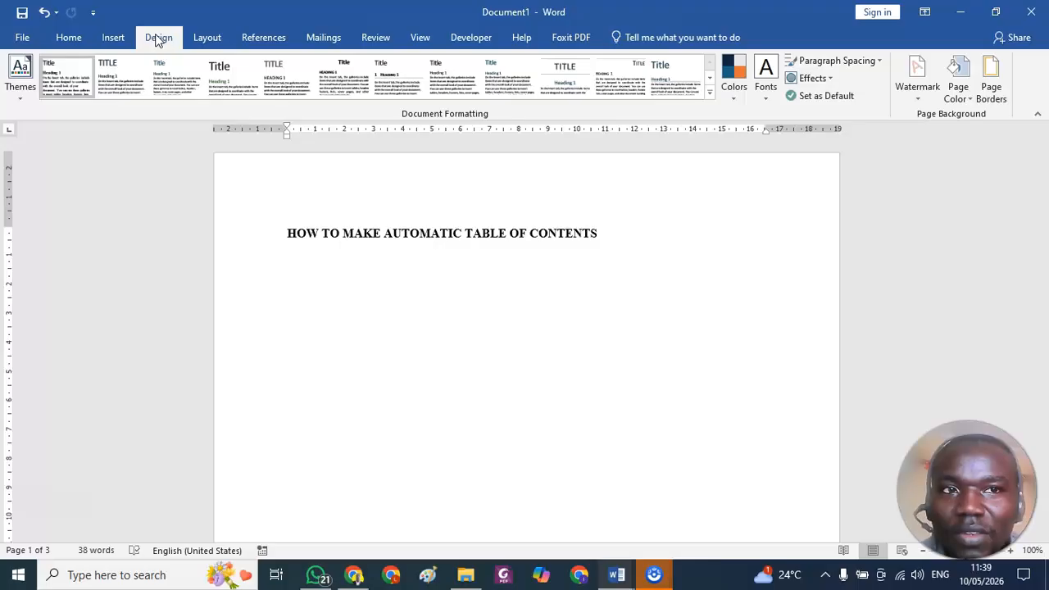
left_click(205, 39)
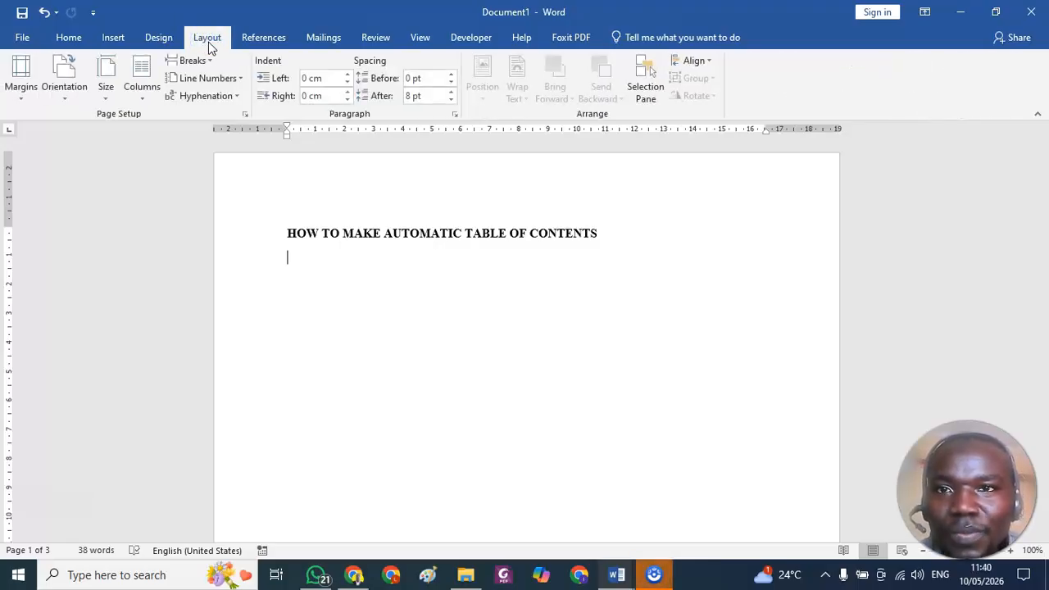
Insert a table of contents in the built-in Automatic Table 2 style below the document title.
left_click(254, 39)
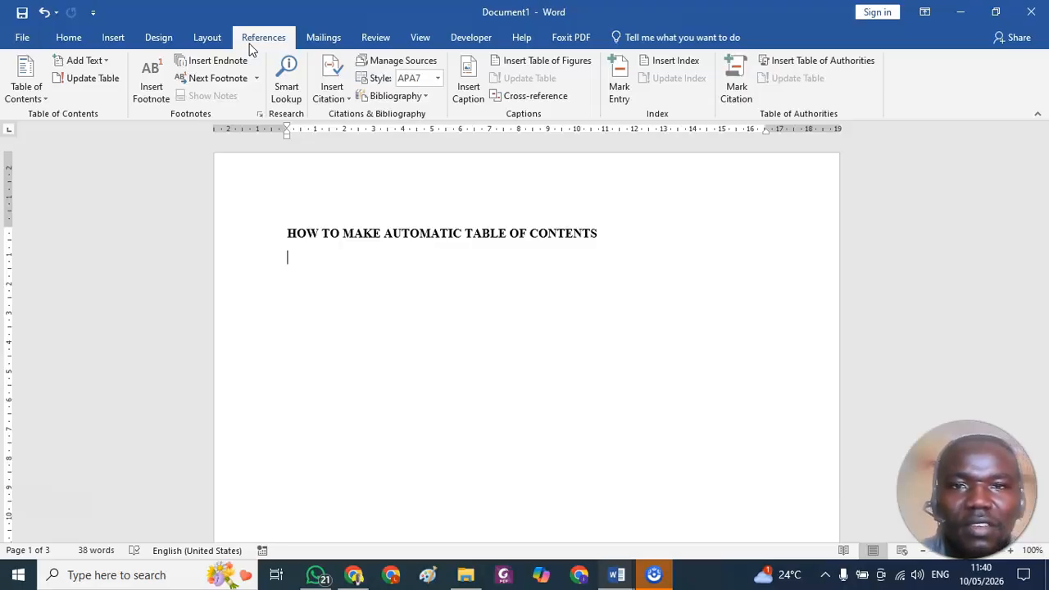
left_click(438, 81)
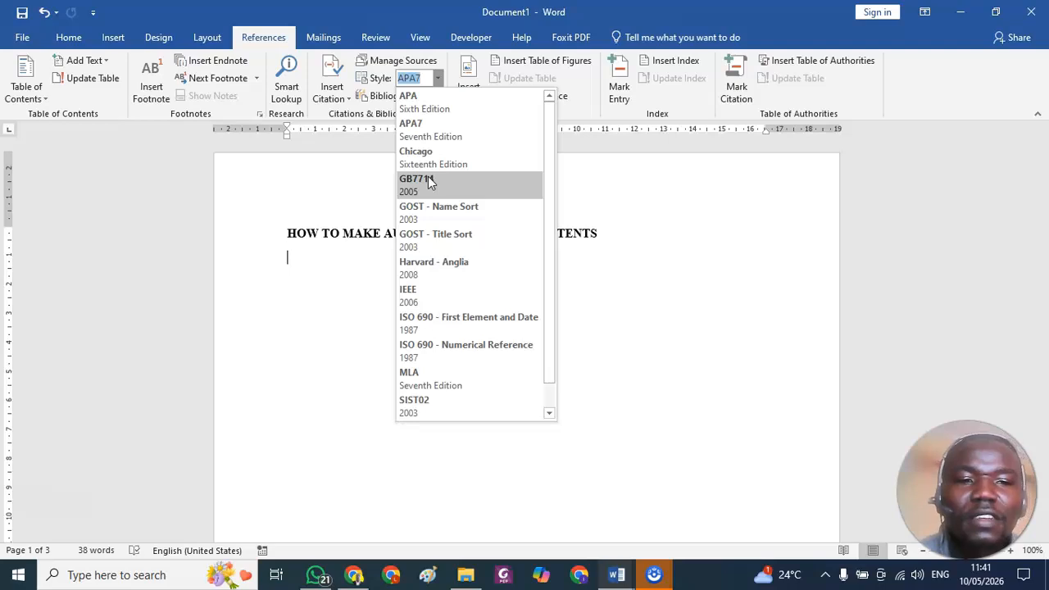
left_click(317, 208)
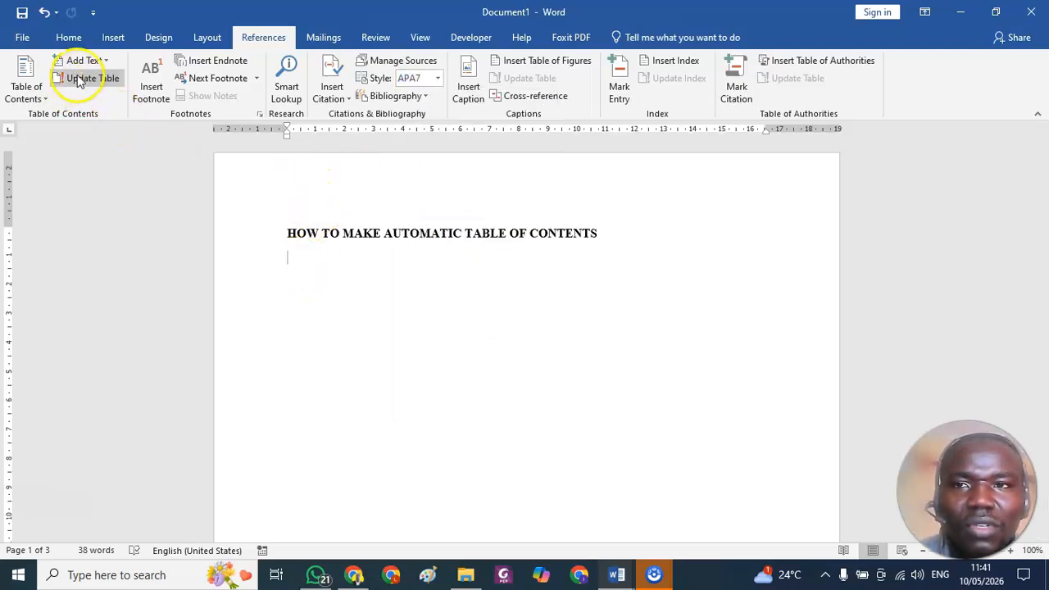
left_click(45, 104)
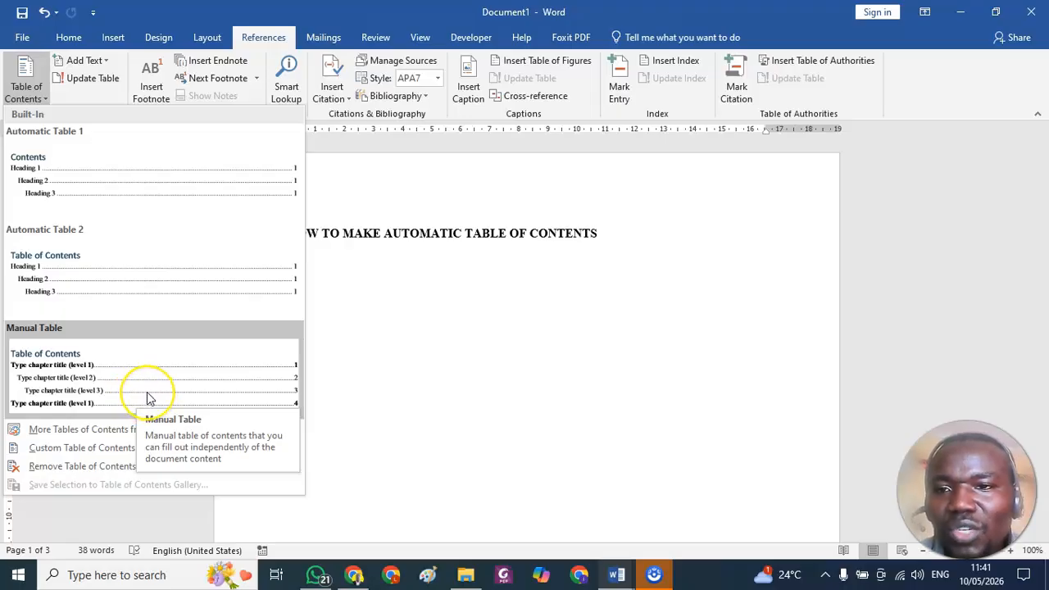
left_click(98, 287)
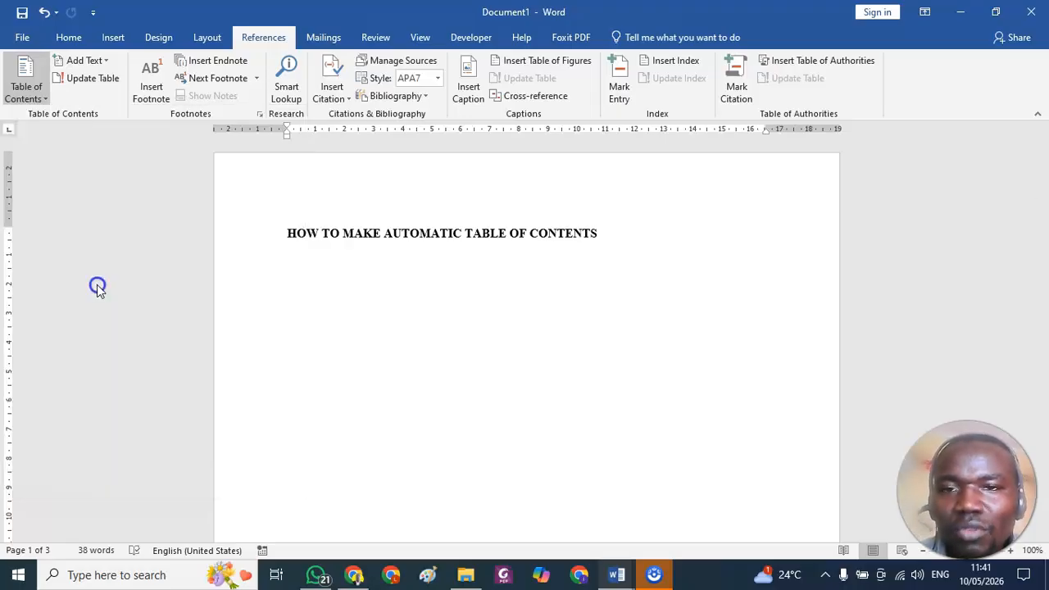
scroll(93, 286, "down", 8)
scroll(373, 377, "up", 8)
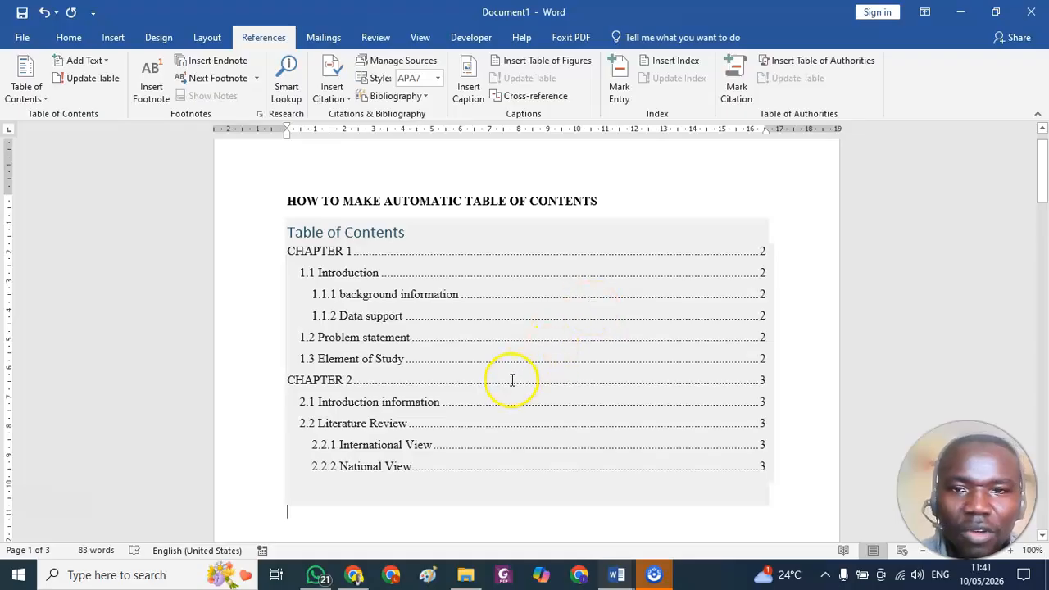
Add blank lines after the heading 2.2.2 National View until the insertion point reaches a new fourth page.
scroll(512, 379, "down", 10)
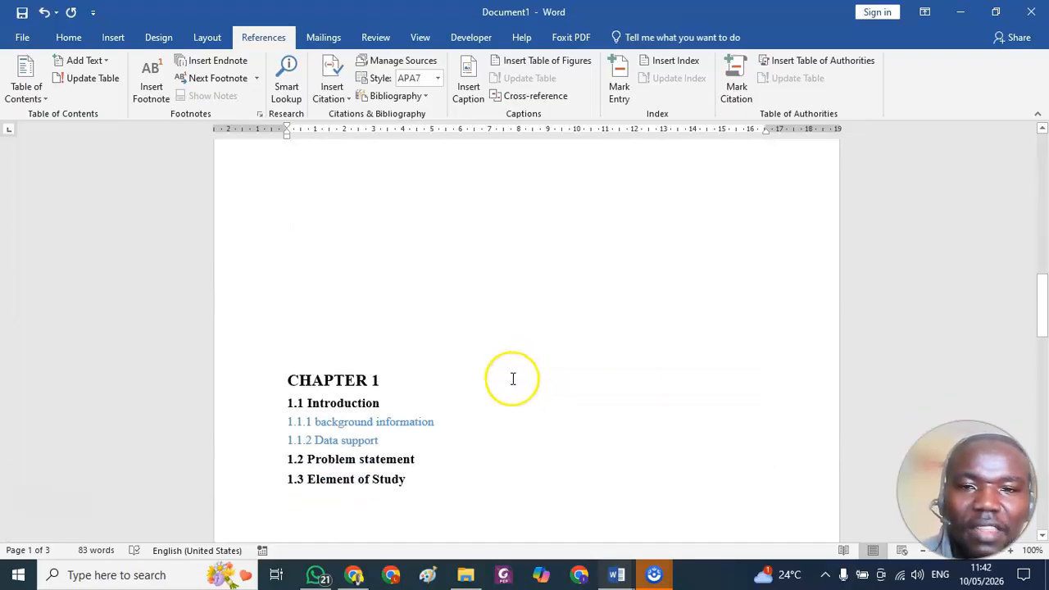
scroll(512, 379, "down", 4)
scroll(514, 377, "up", 6)
scroll(514, 375, "down", 10)
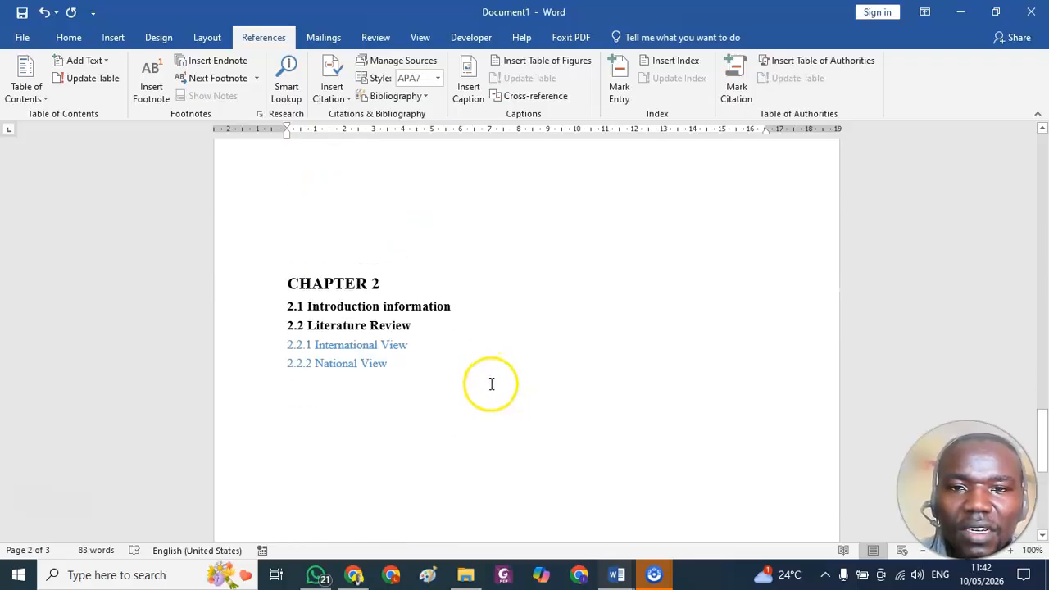
scroll(491, 383, "down", 2)
left_click(407, 364)
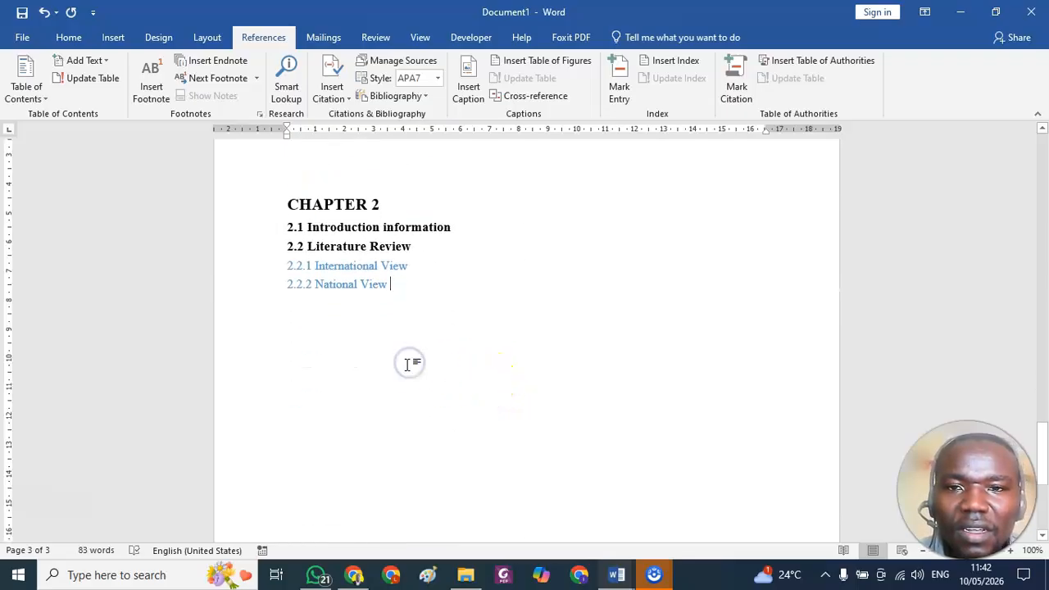
key("Return")
key("Return")
key("Return")
key("Return")
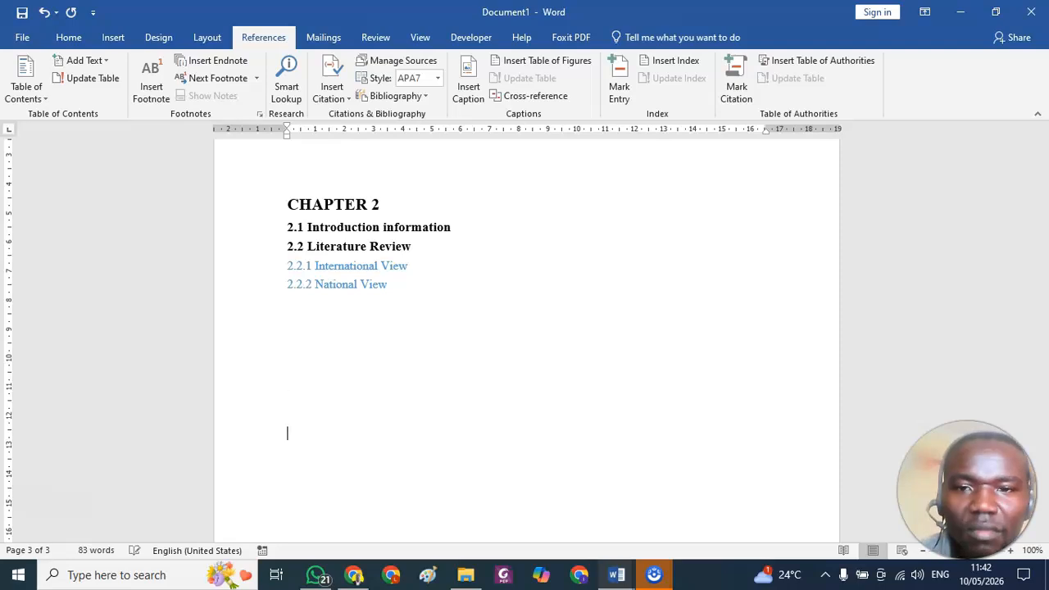
key("Return")
key("Return")
key("Return")
key("Return")
key("Return")
key("Return")
key("Return")
key("Return")
key("Return")
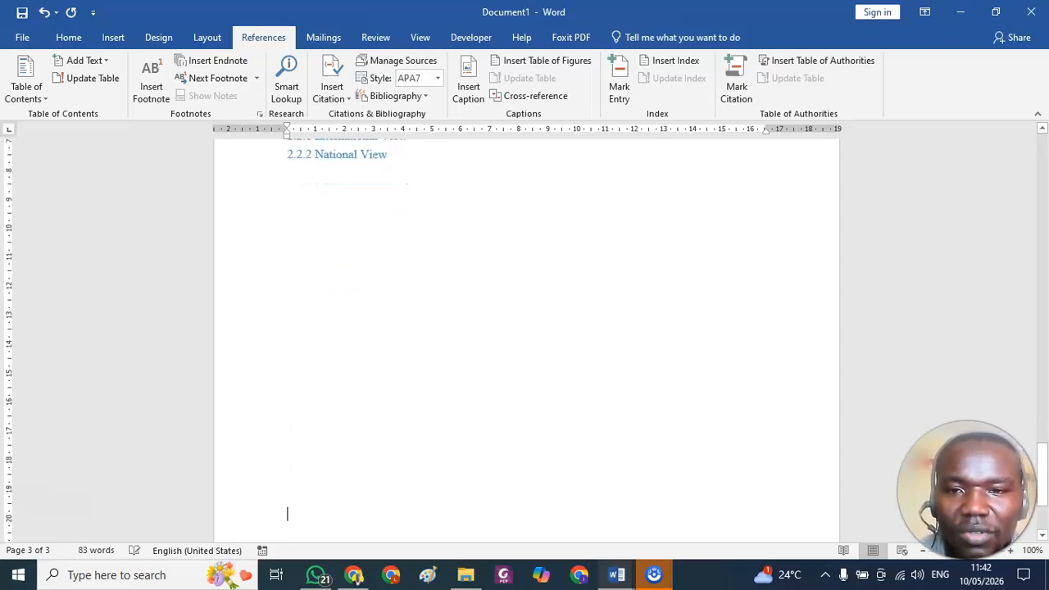
key("Return")
key("Return")
key("Return")
key("Return")
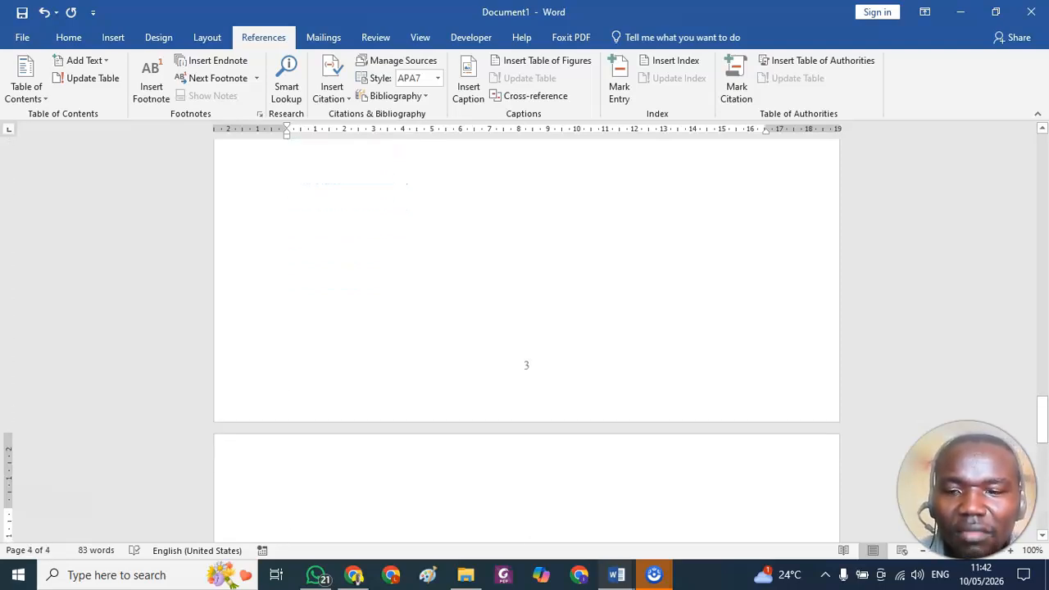
Enter "Chapter 3" as the first line of the fourth page and start a new line below it.
type("Chap")
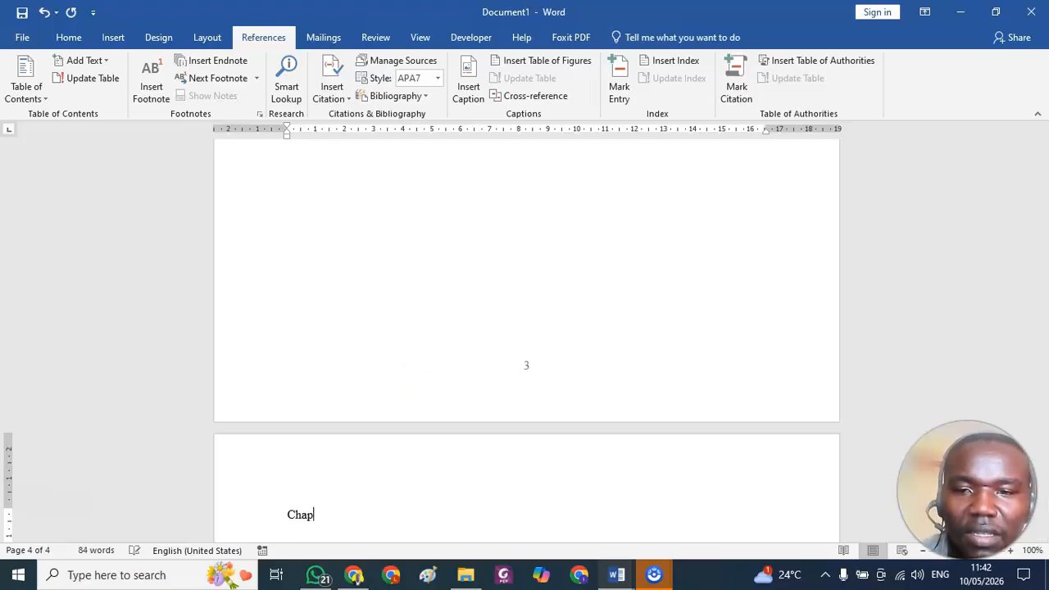
type("tr")
key("BackSpace")
key("BackSpace")
key("BackSpace")
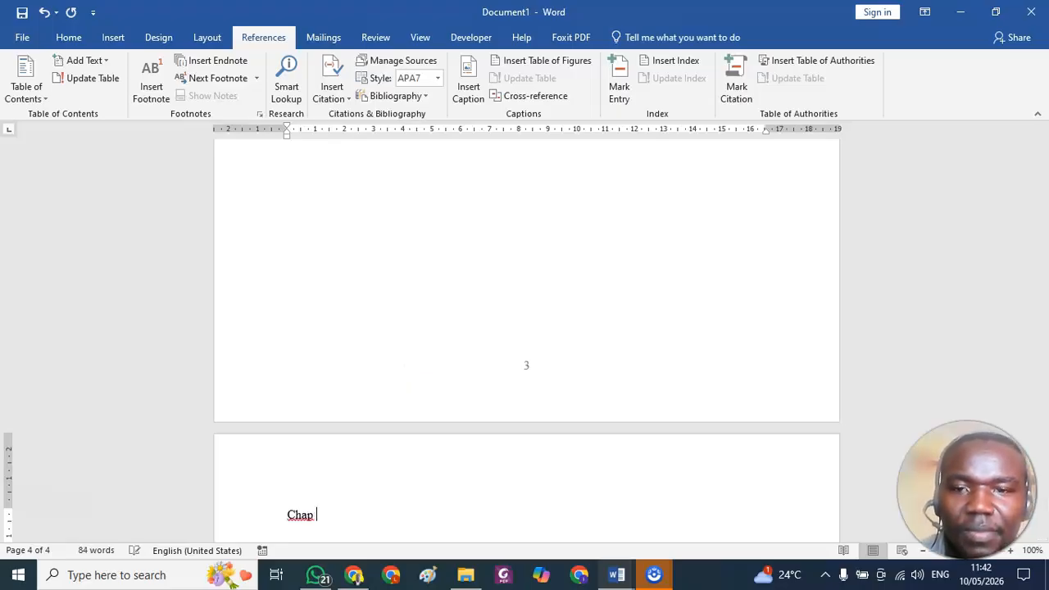
type("ter ")
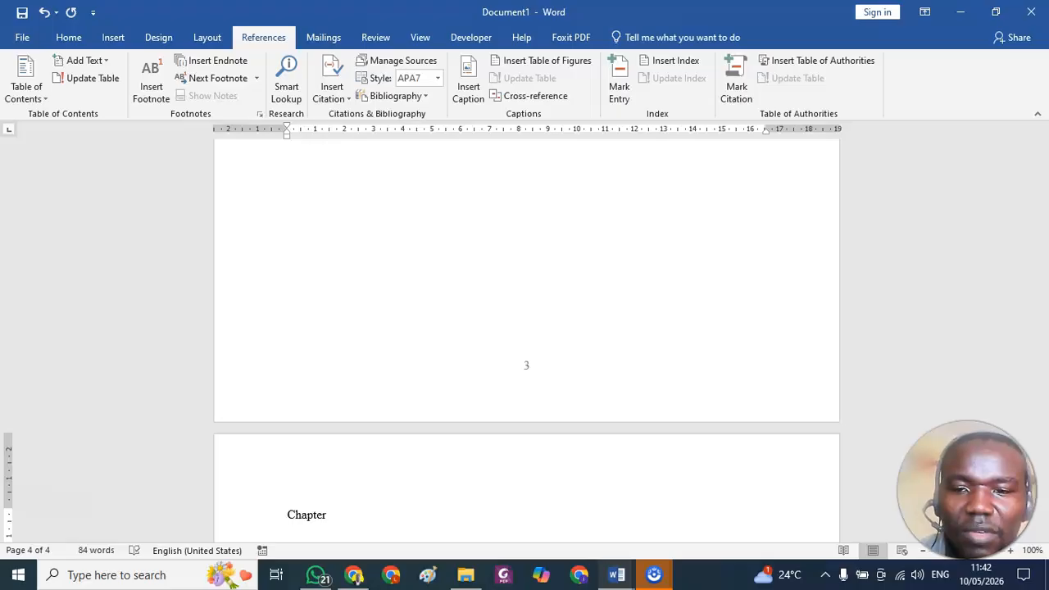
type("3")
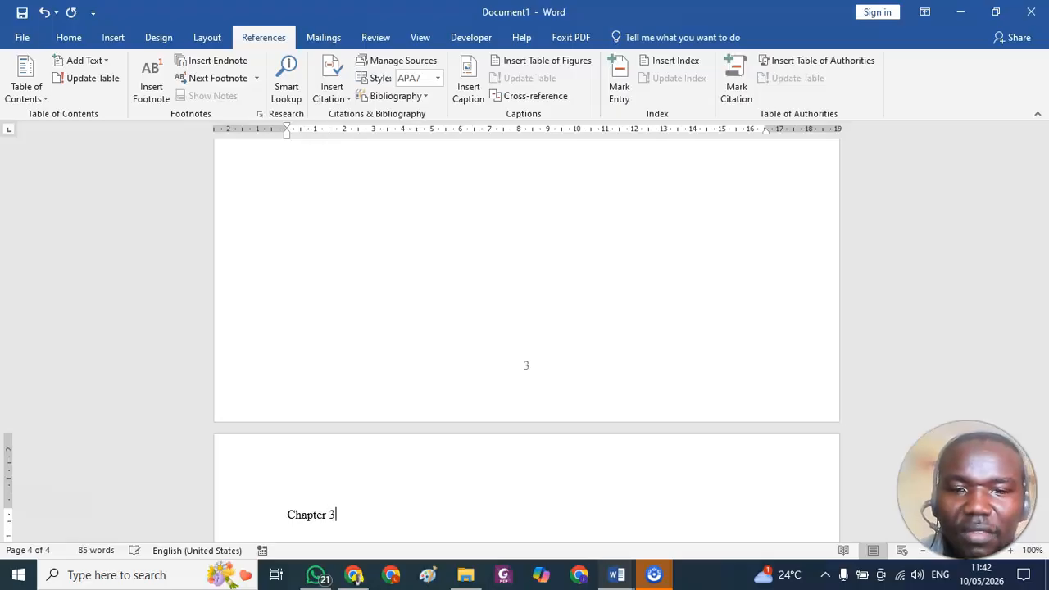
key("Return")
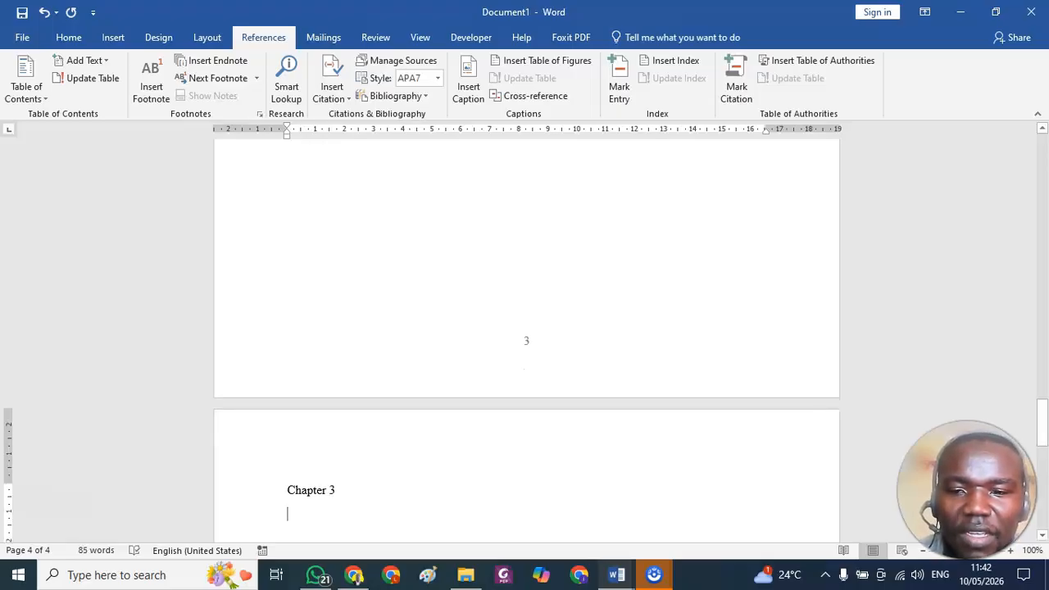
type("1.1 Methodl")
key("BackSpace")
key("BackSpace")
key("BackSpace")
key("BackSpace")
key("BackSpace")
key("BackSpace")
key("BackSpace")
key("BackSpace")
key("BackSpace")
key("BackSpace")
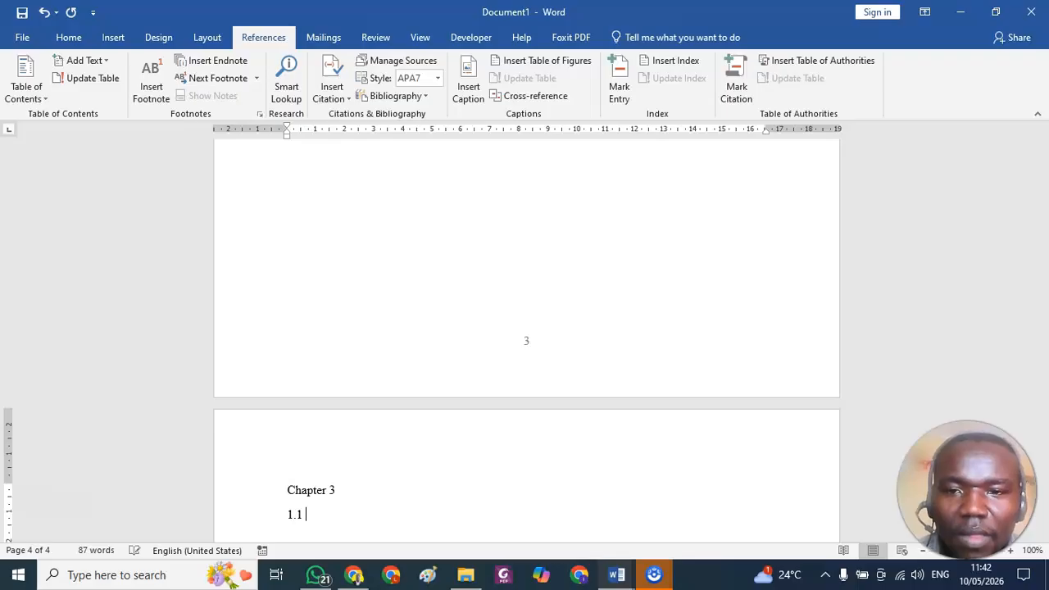
key("BackSpace")
Enter "Methodology" on the line below Chapter 3 and start another line.
type("M")
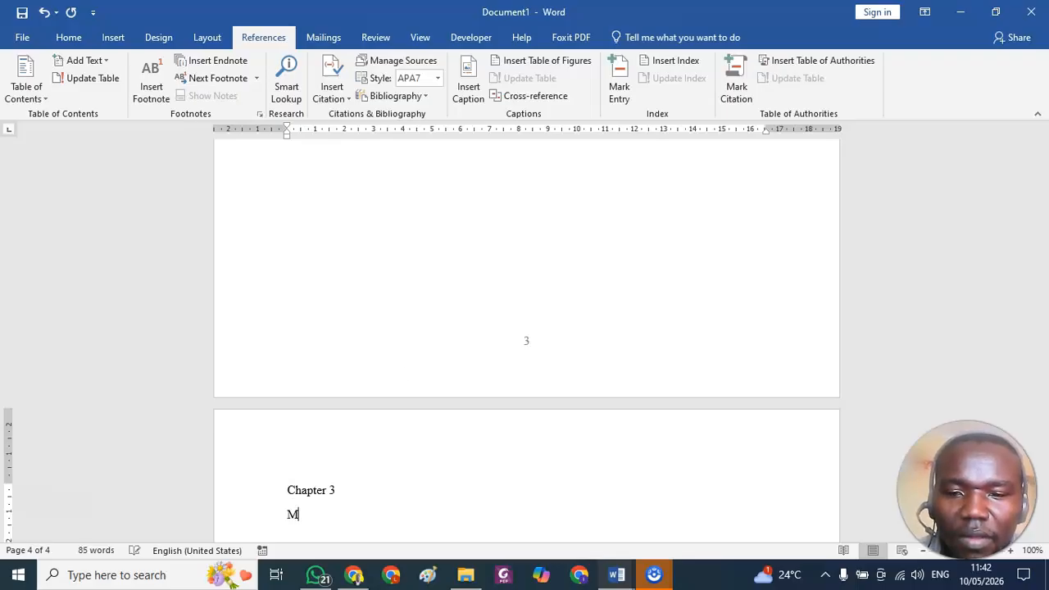
type("etho")
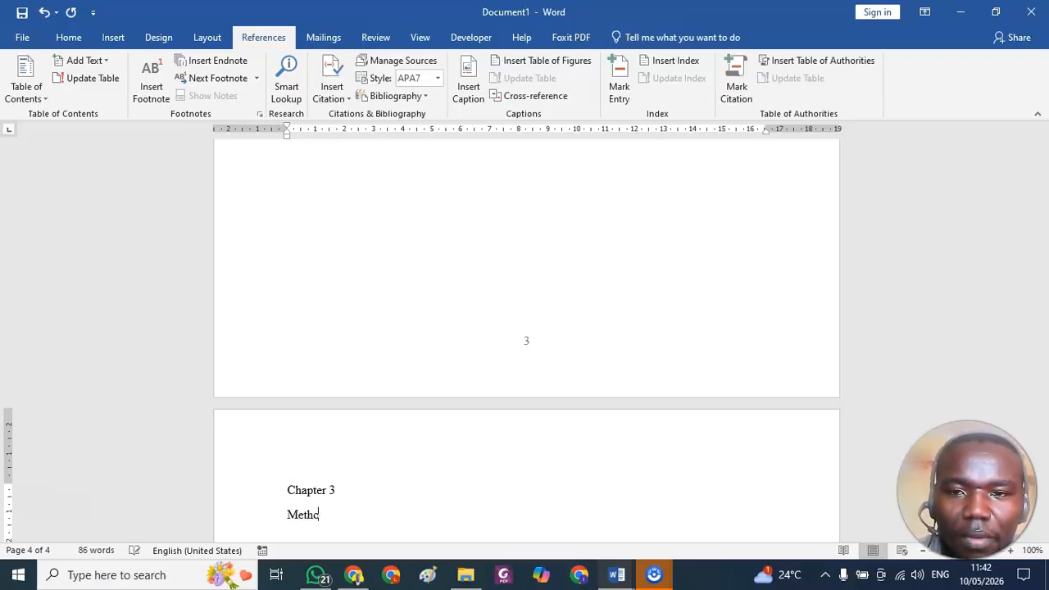
type("dology")
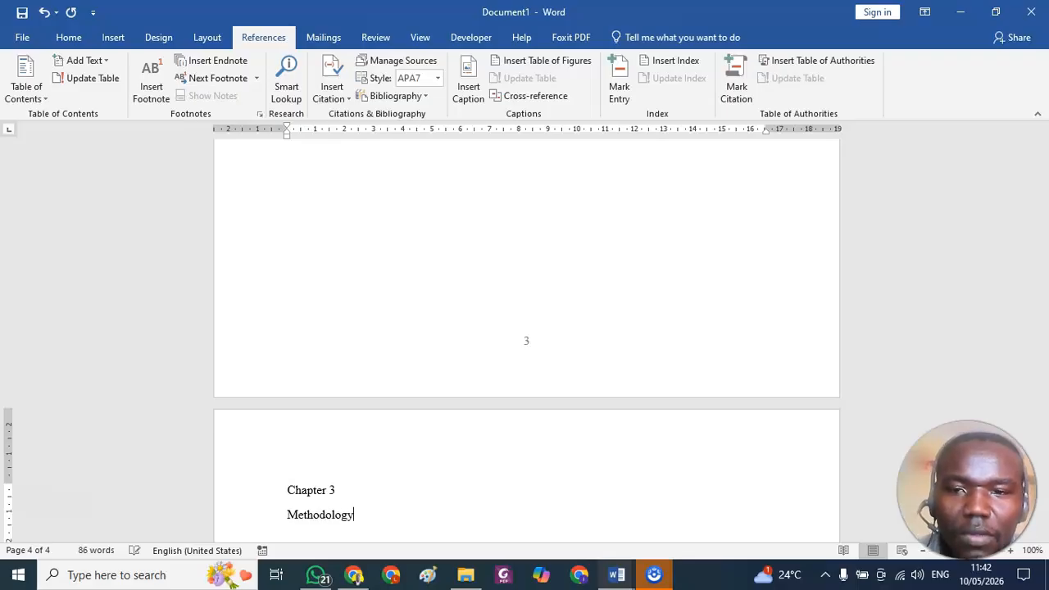
key("Return")
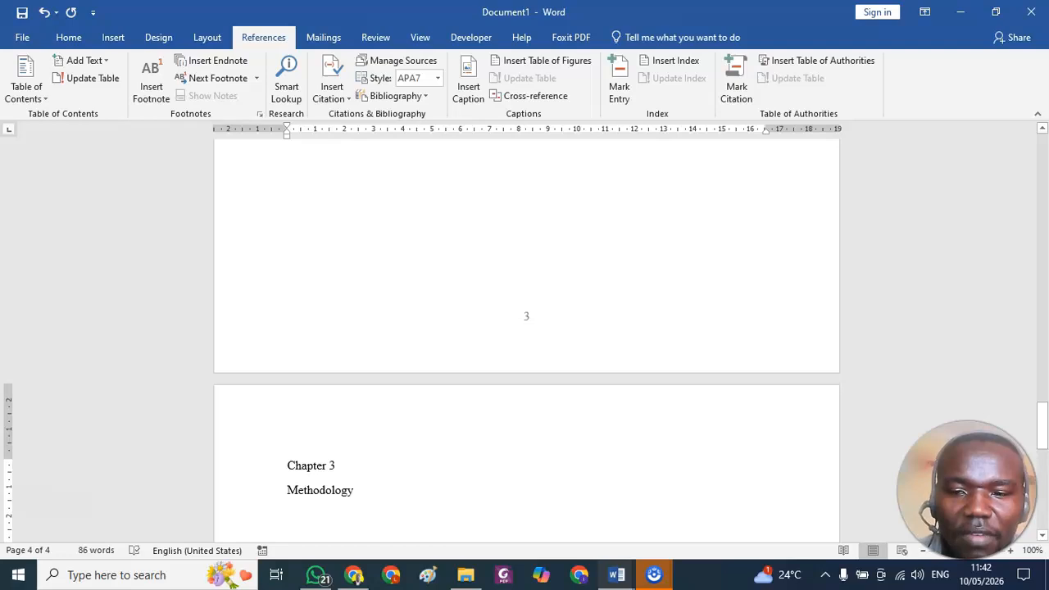
Enter "Research Design" on the line below Methodology.
type("R")
key("BackSpace")
type("ReseA")
key("BackSpace")
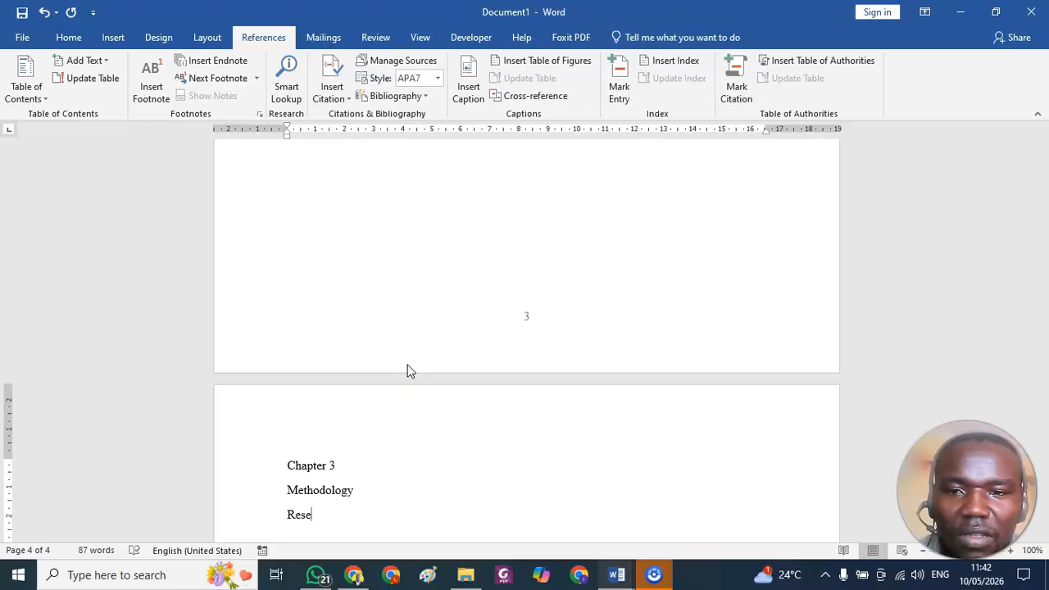
type("arch Desgn")
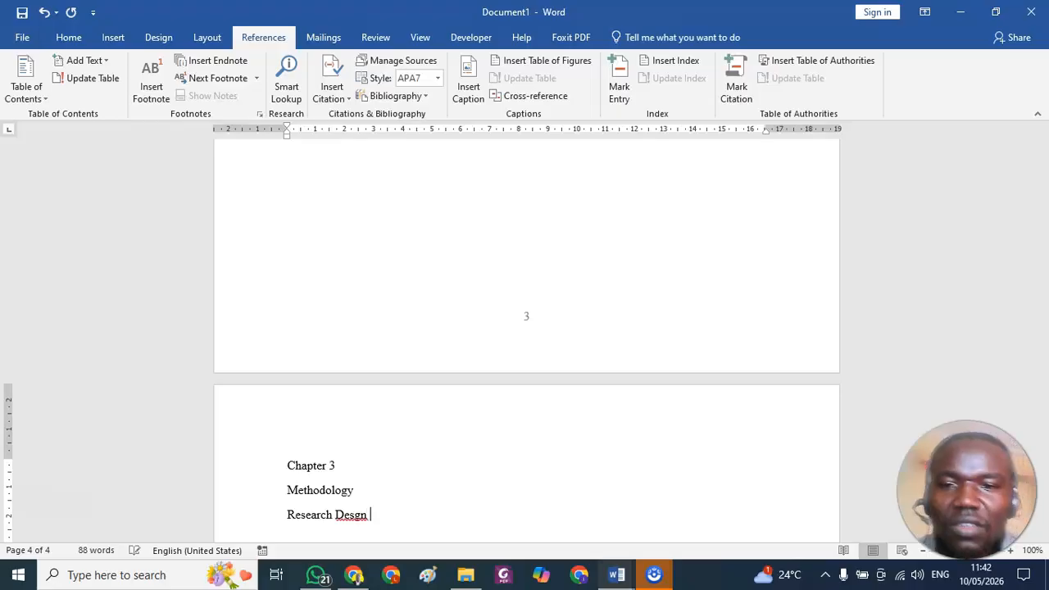
key("BackSpace")
key("BackSpace")
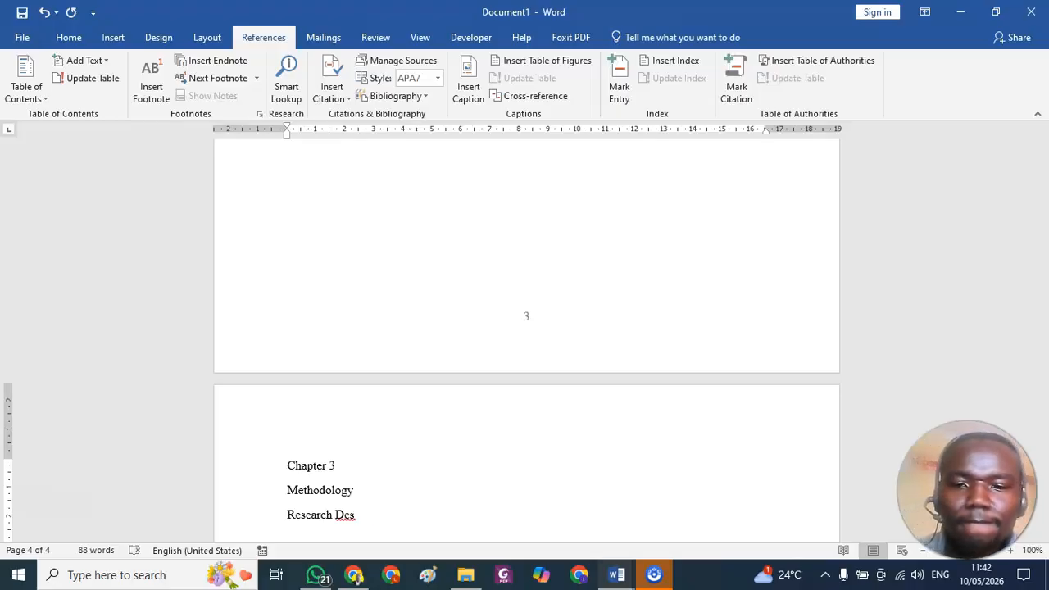
type("ign")
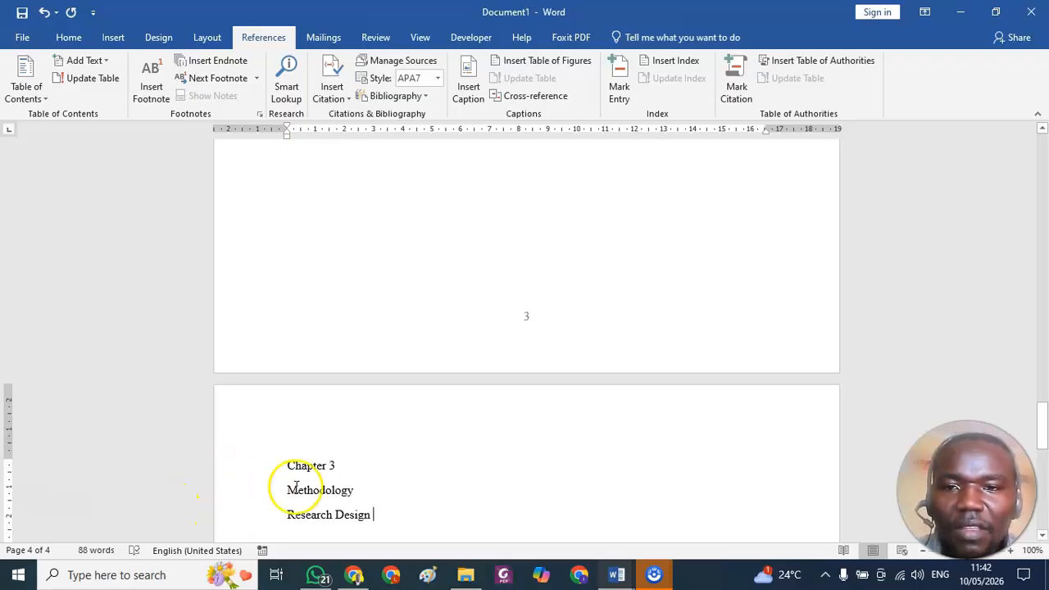
Apply the Heading 1 style to the Chapter 3 line.
left_click(318, 464)
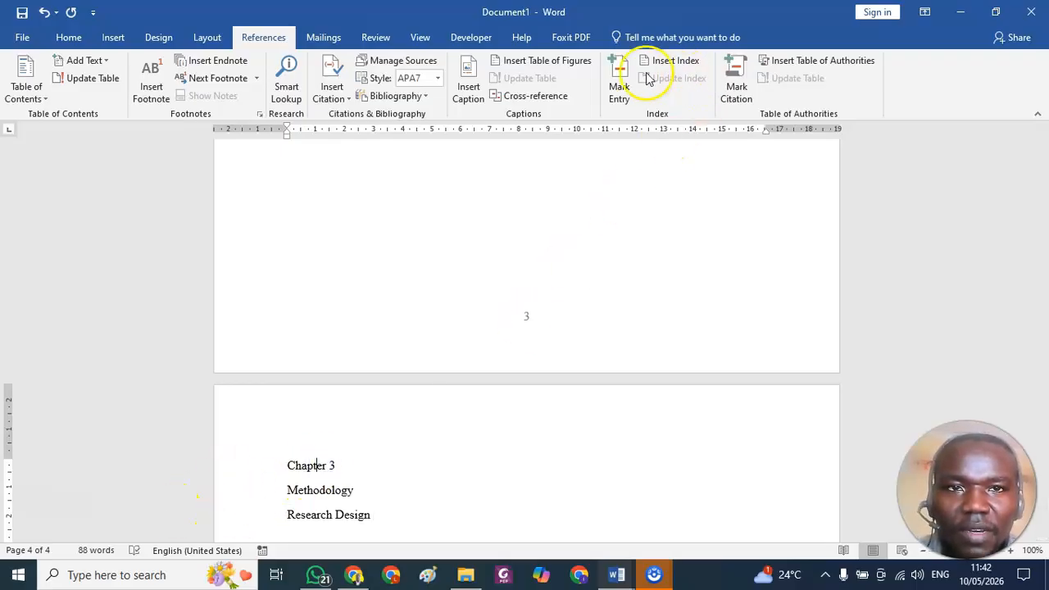
left_click(69, 38)
left_click(641, 79)
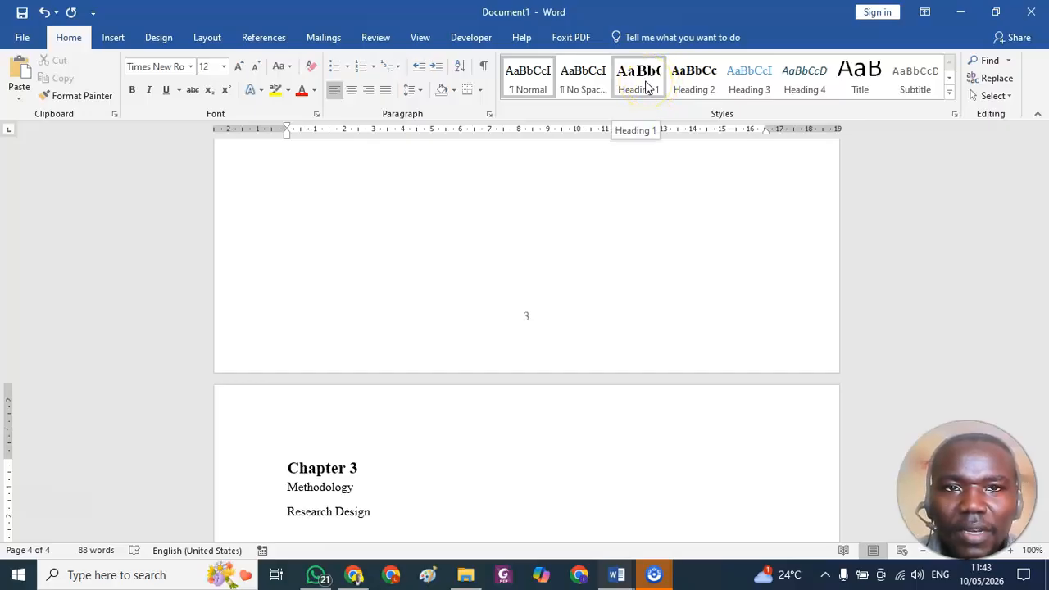
Modify the Heading 1 style so that its font uses the All caps effect.
right_click(646, 87)
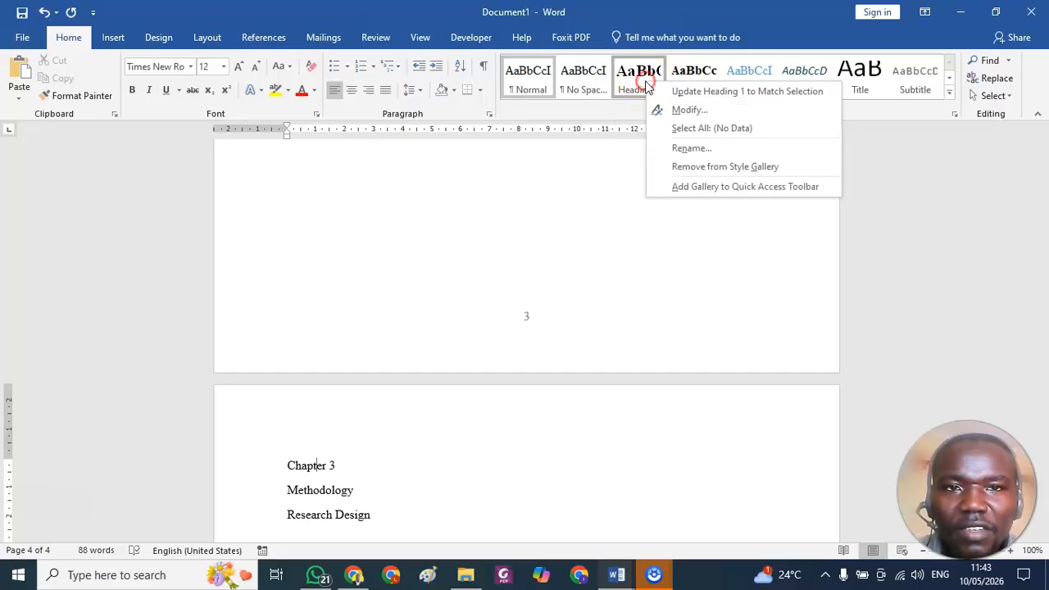
left_click(687, 111)
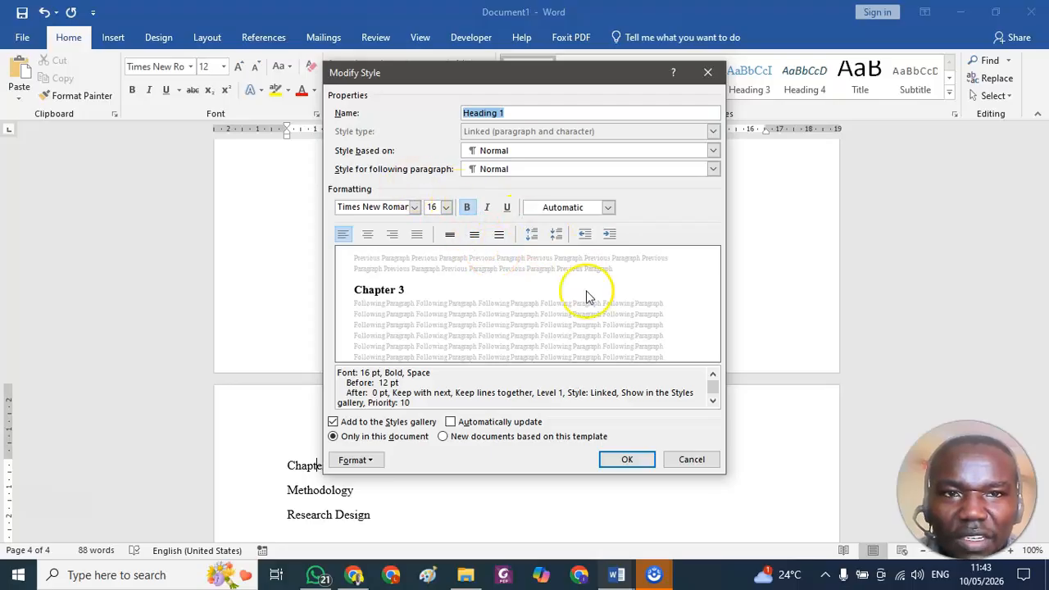
left_click(608, 208)
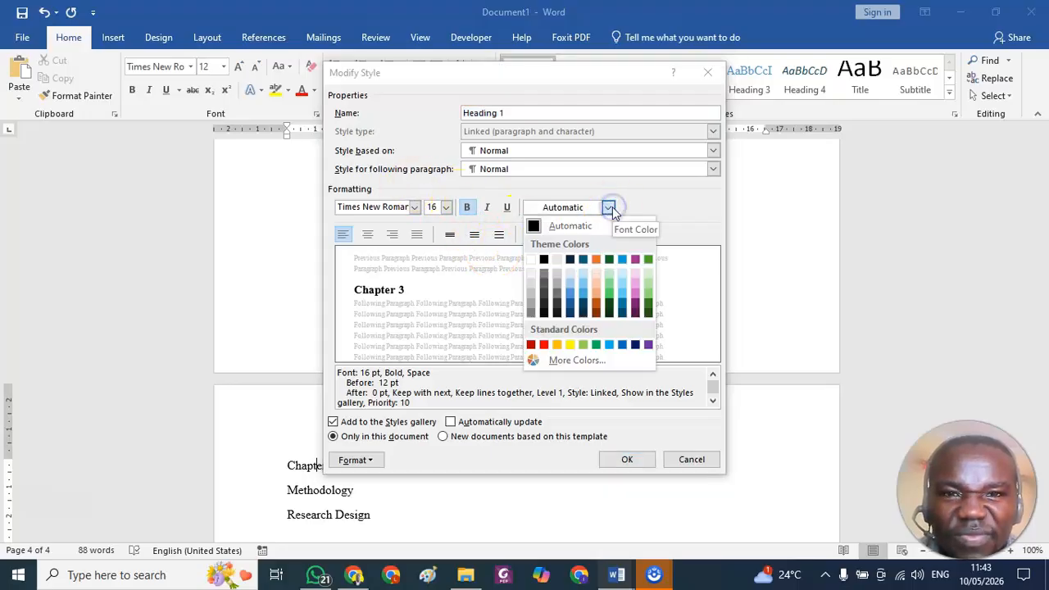
left_click(610, 209)
scroll(504, 397, "down", 1)
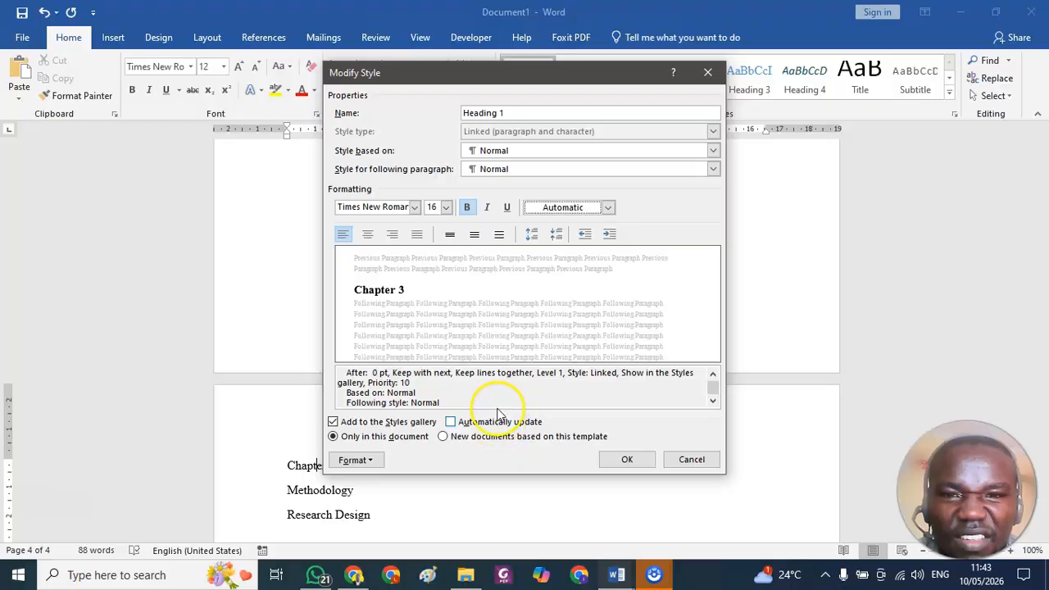
left_click(354, 460)
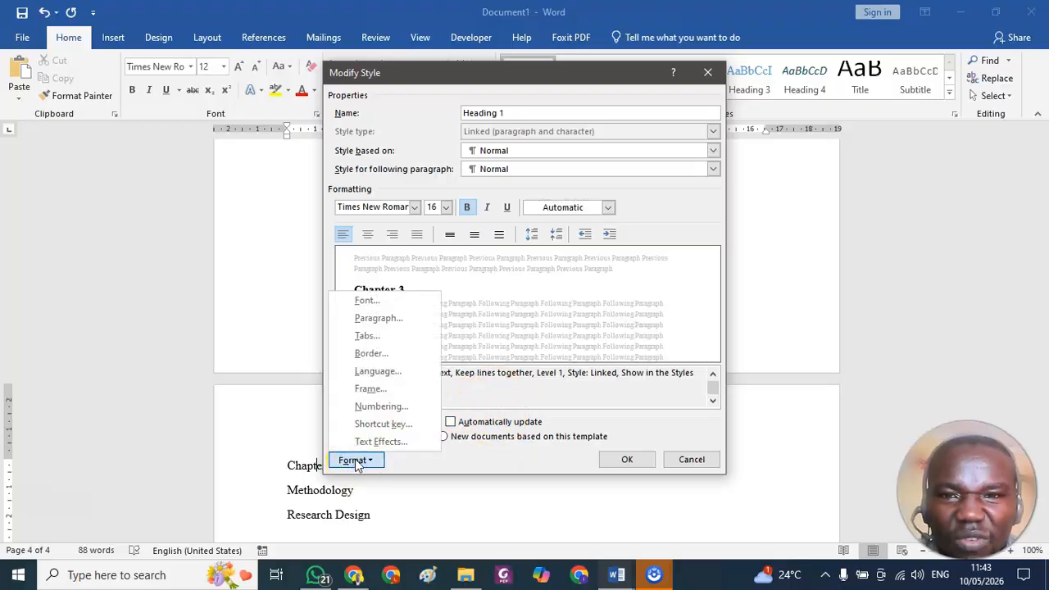
left_click(368, 300)
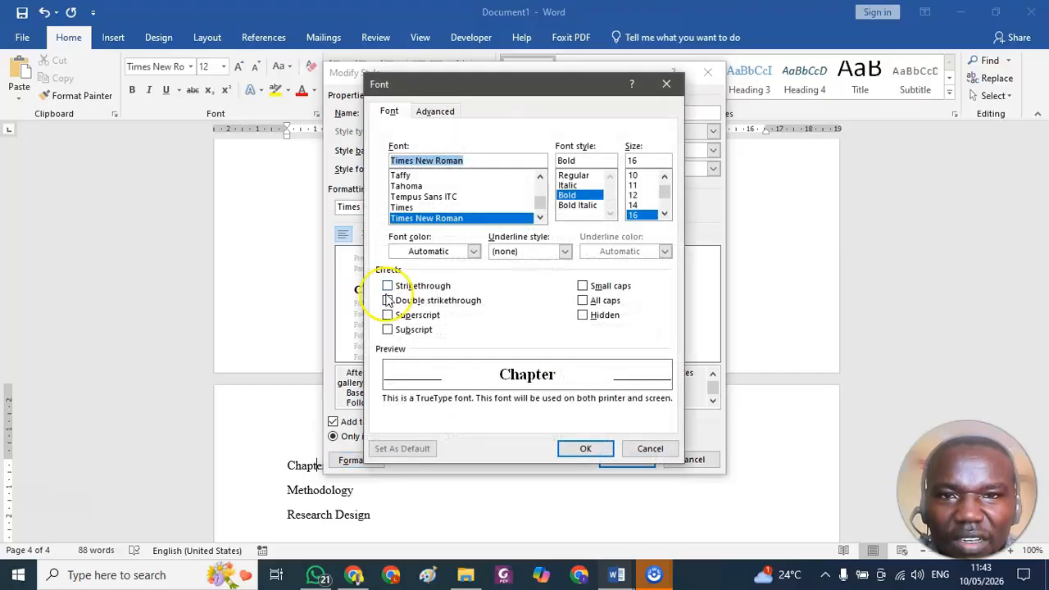
left_click(582, 300)
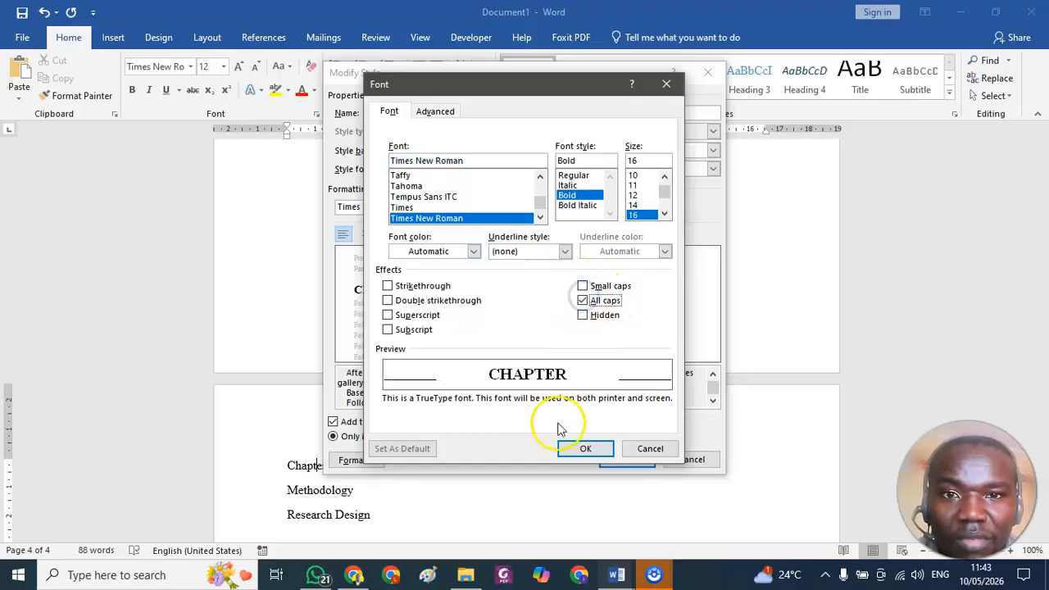
left_click(573, 448)
left_click(614, 459)
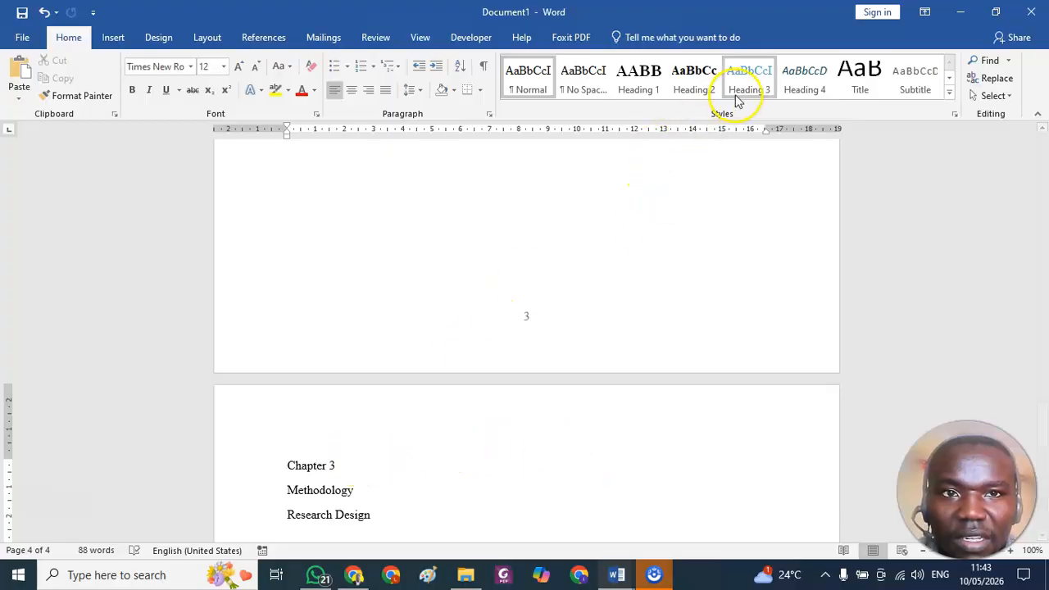
Apply the Heading 1 style to the Chapter 3 line and the Heading 2 style to the Methodology line.
left_click(635, 82)
scroll(400, 435, "up", 10)
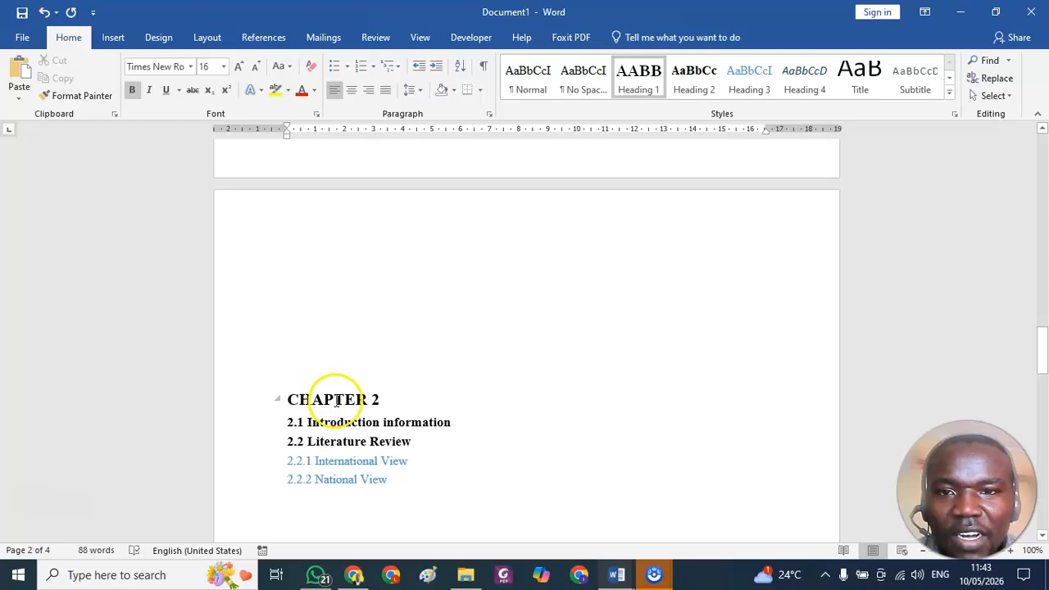
scroll(361, 409, "down", 10)
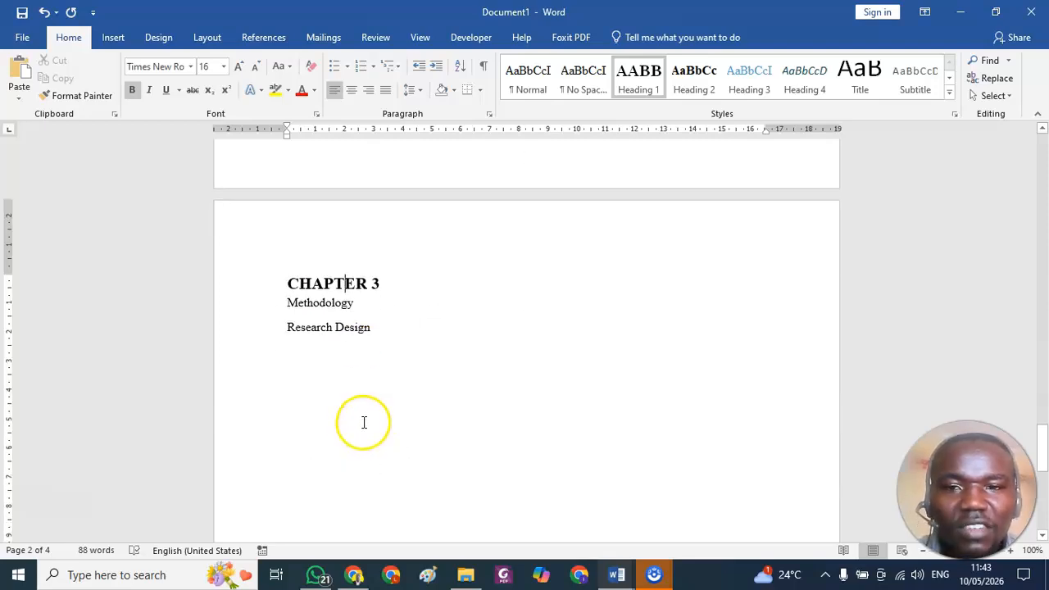
left_click(338, 305)
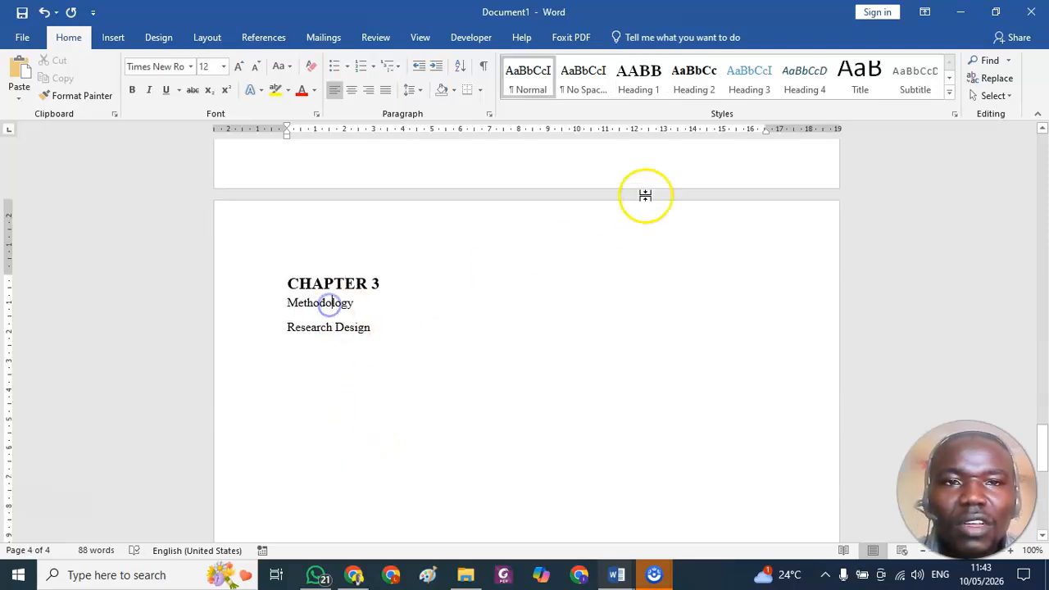
left_click(693, 87)
Add the section number 3.1 before the Methodology heading, matching the numbering used in the earlier chapters.
left_click(328, 322)
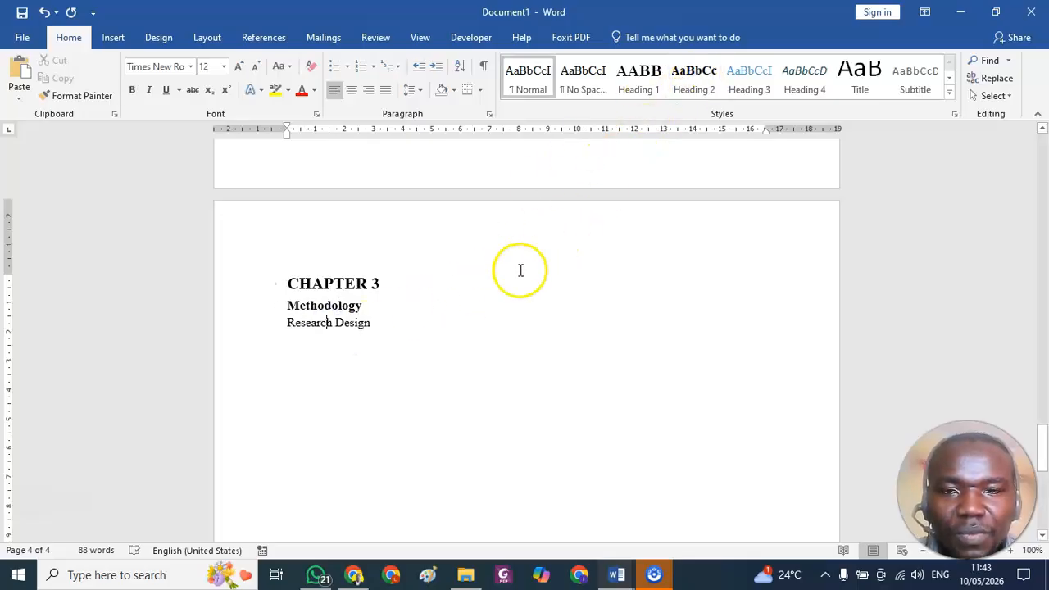
scroll(435, 334, "up", 20)
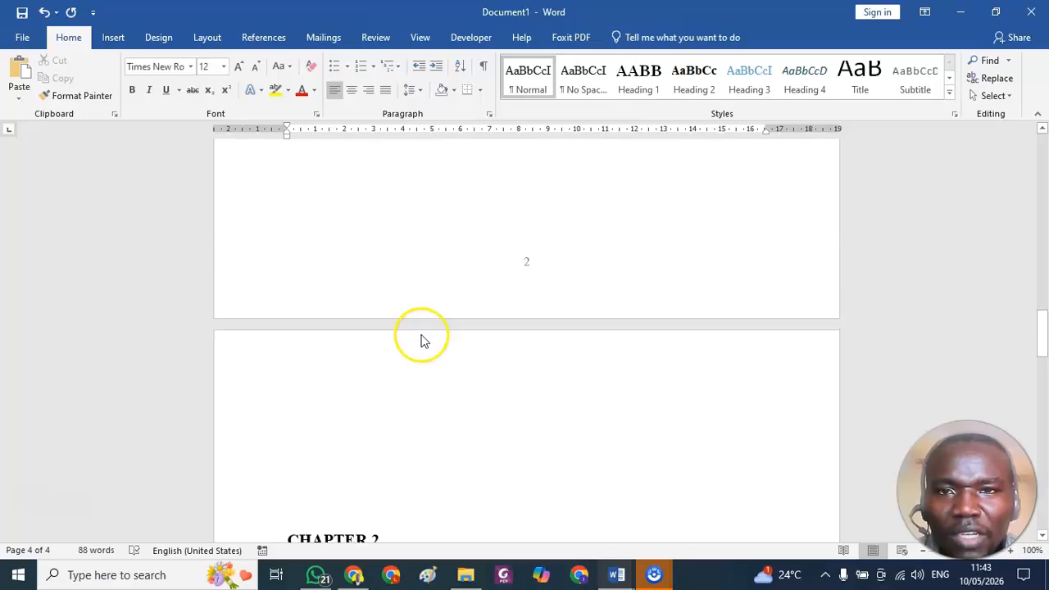
scroll(423, 334, "up", 20)
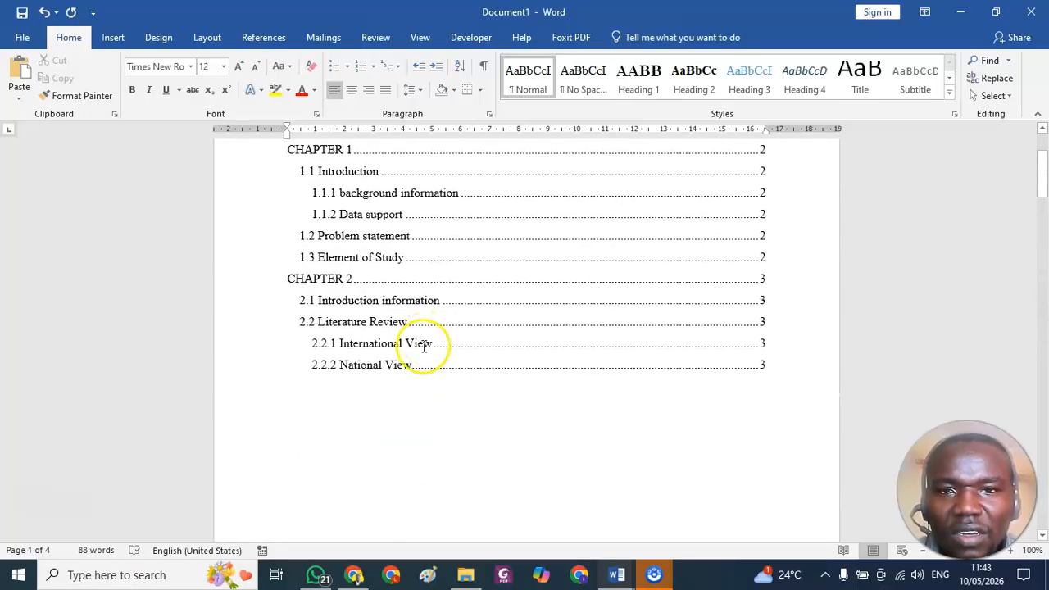
scroll(416, 396, "down", 15)
scroll(404, 461, "down", 15)
scroll(311, 482, "down", 15)
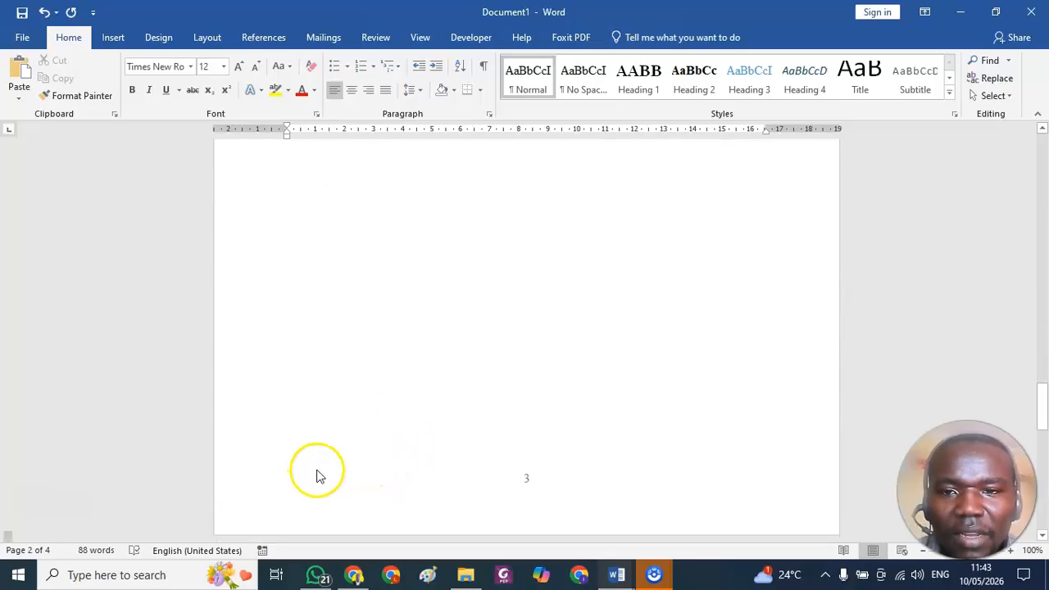
scroll(320, 457, "down", 9)
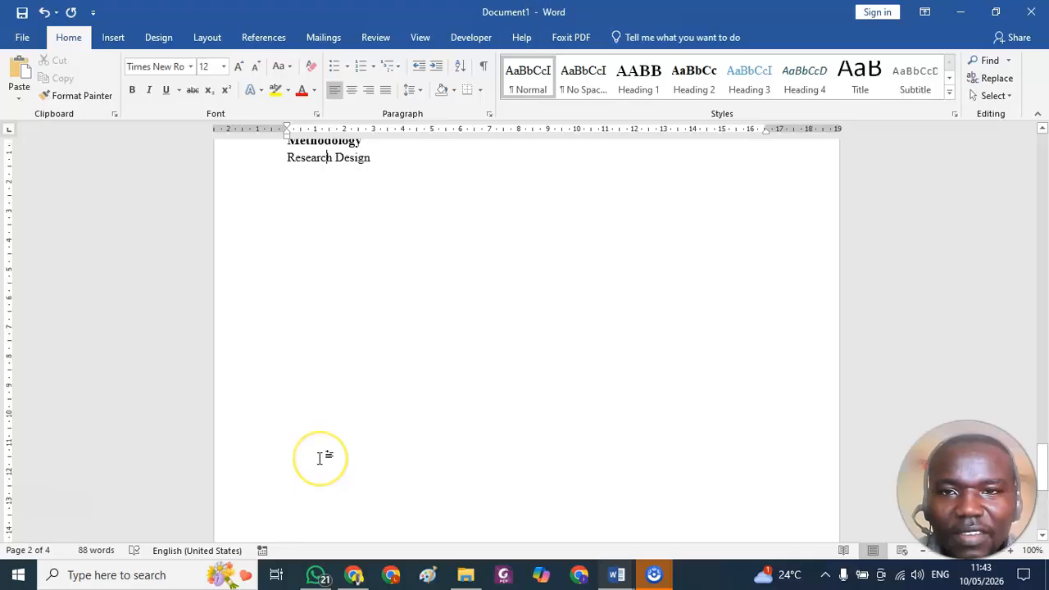
scroll(319, 457, "up", 3)
left_click(287, 269)
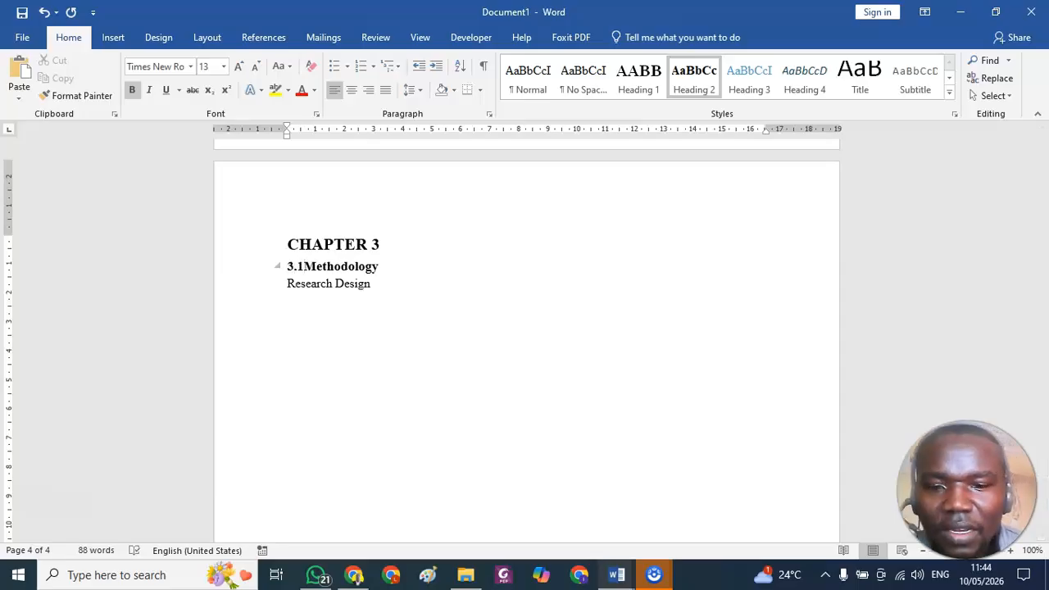
Number the Research Design line 3.2 and apply the Heading 2 style to it.
left_click(289, 285)
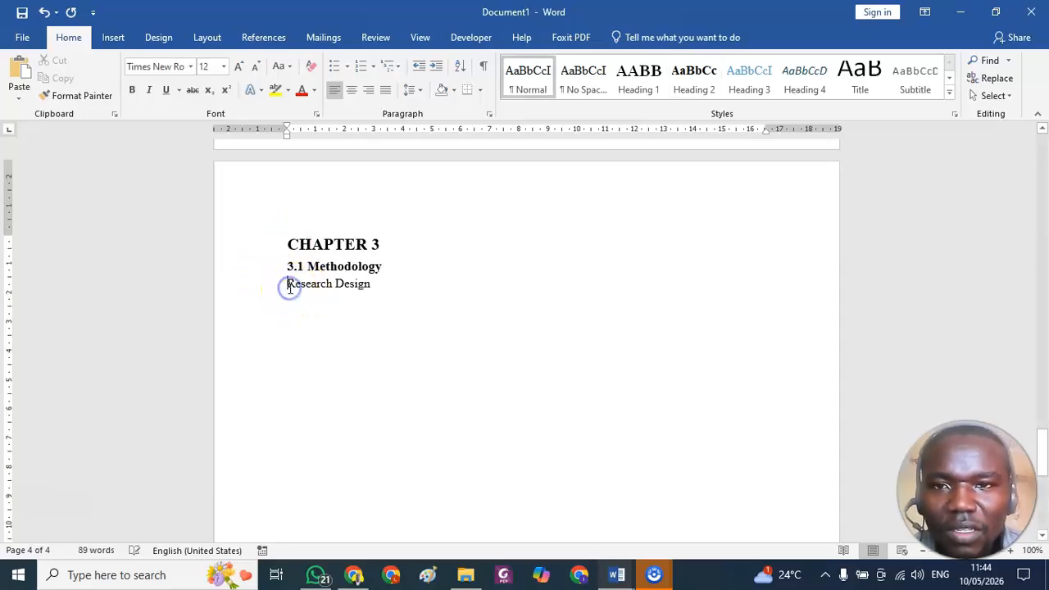
type("3.2")
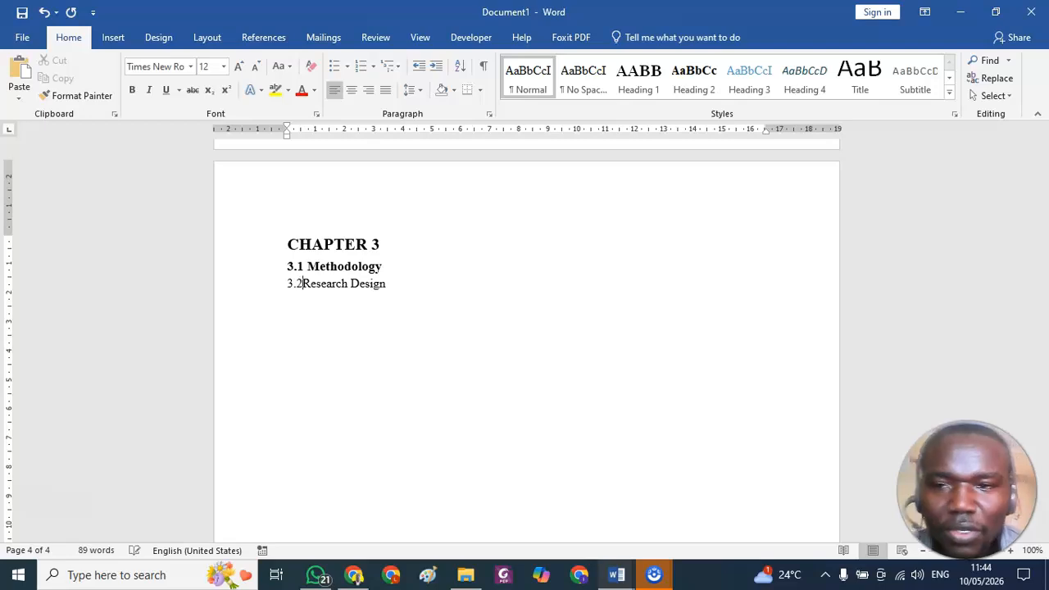
left_click(706, 85)
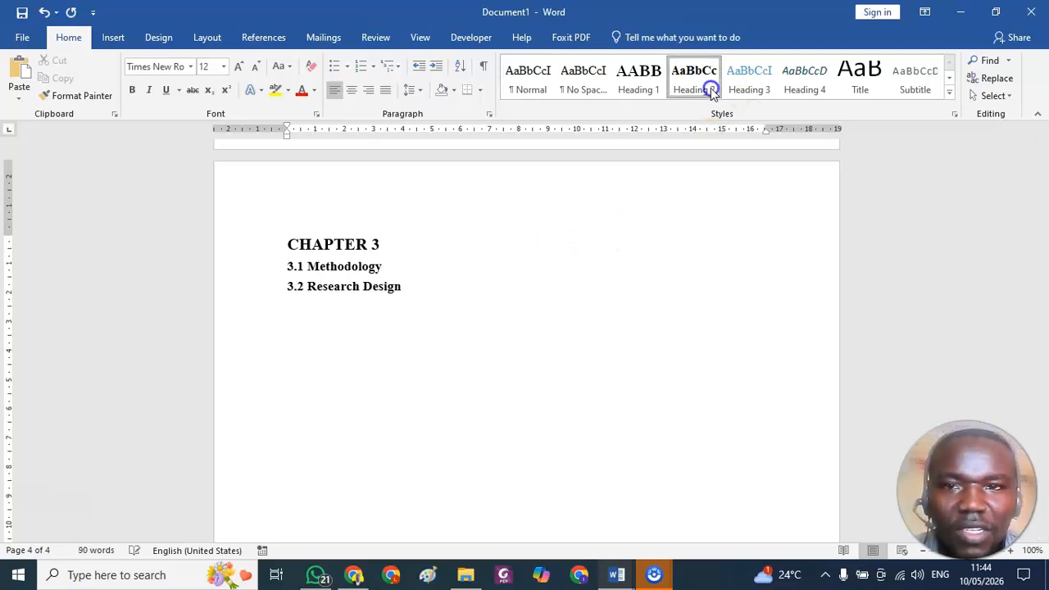
Update the entire table of contents on the first page so it includes the Chapter 3 headings.
scroll(409, 278, "up", 20)
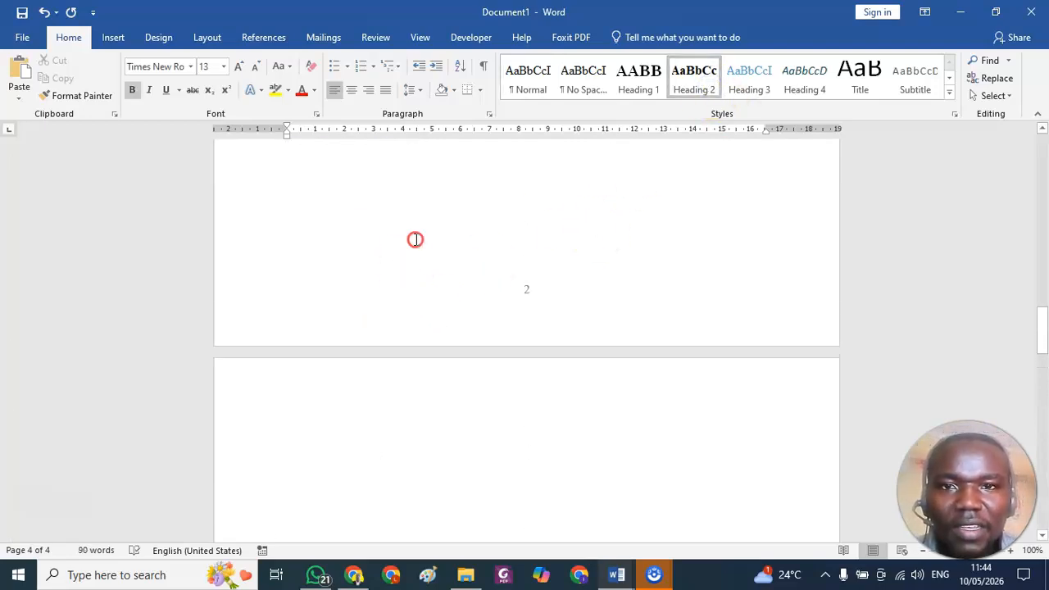
scroll(413, 241, "up", 10)
left_click(403, 305)
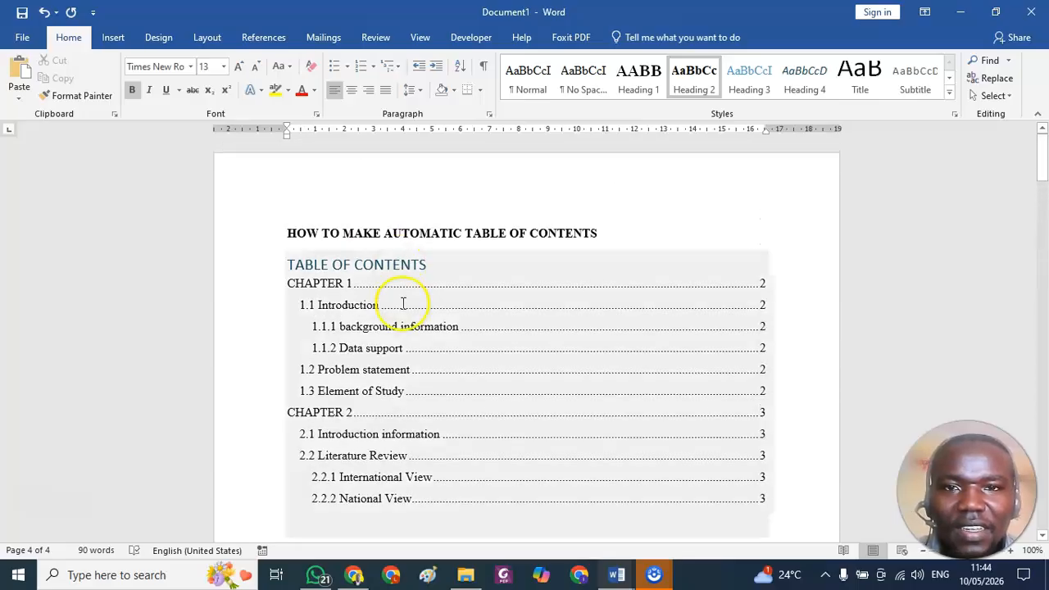
left_click(360, 240)
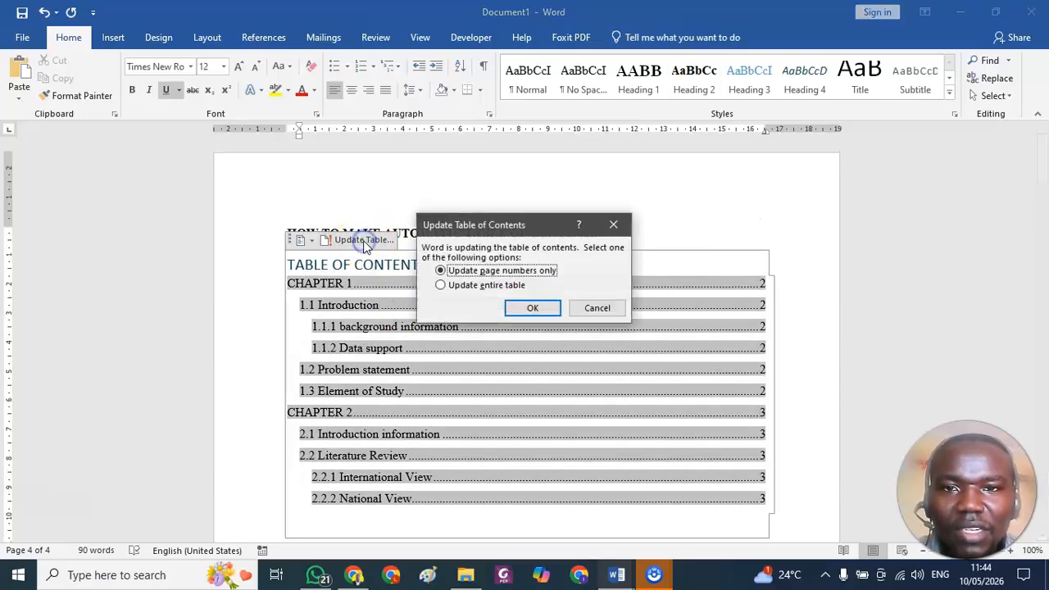
left_click(464, 285)
left_click(532, 308)
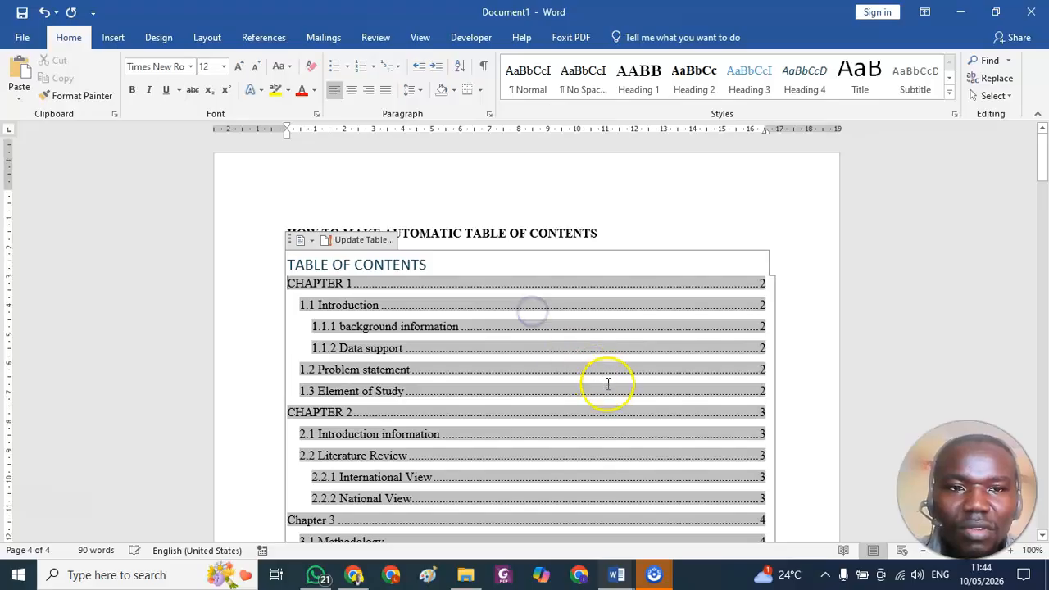
scroll(622, 393, "down", 4)
left_click(625, 435)
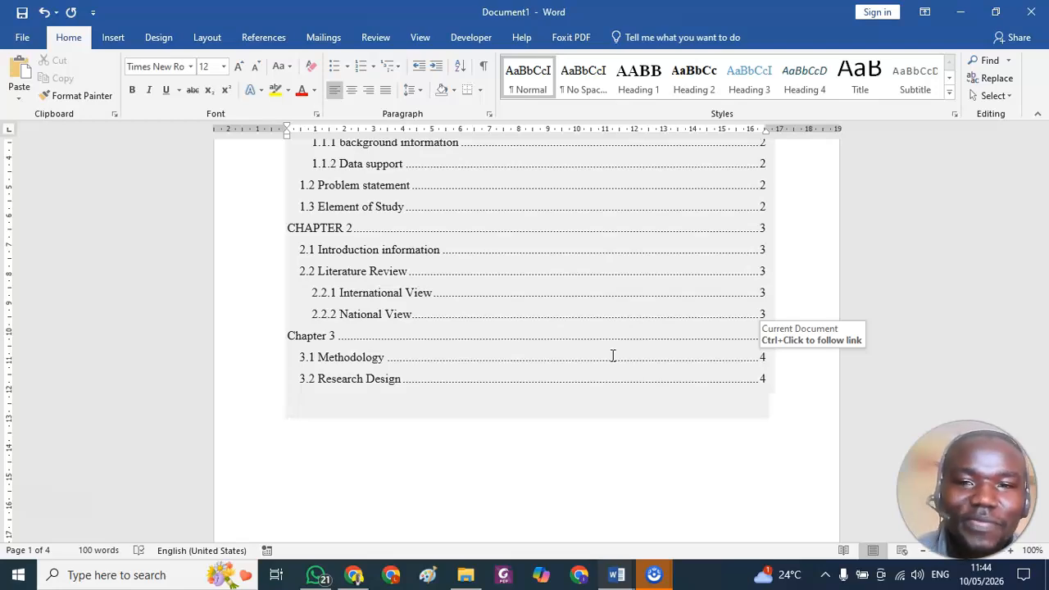
left_click(197, 445)
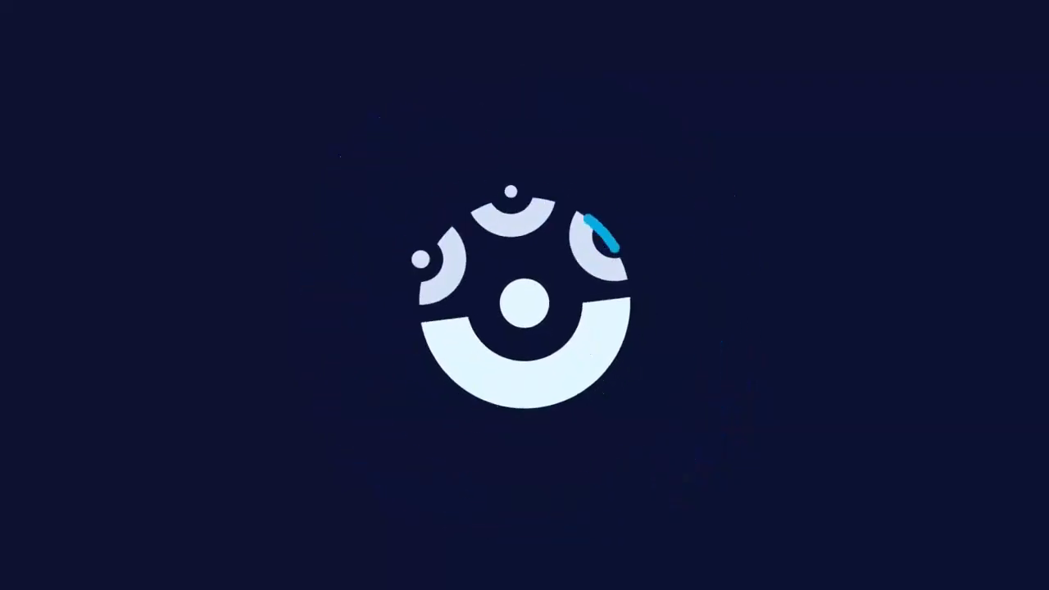